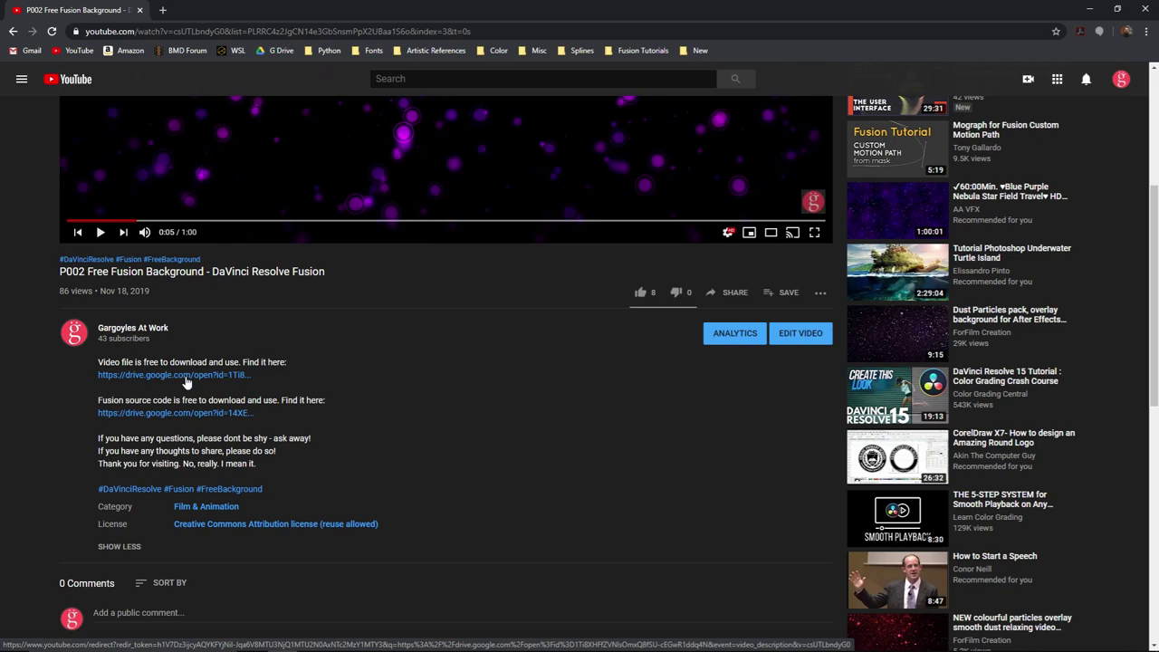
# Open P2.txt, the Fusion source code file, from the Drive link and return to its top.
pyautogui.click(154, 420)
pyautogui.scroll(-10, 624, 363)
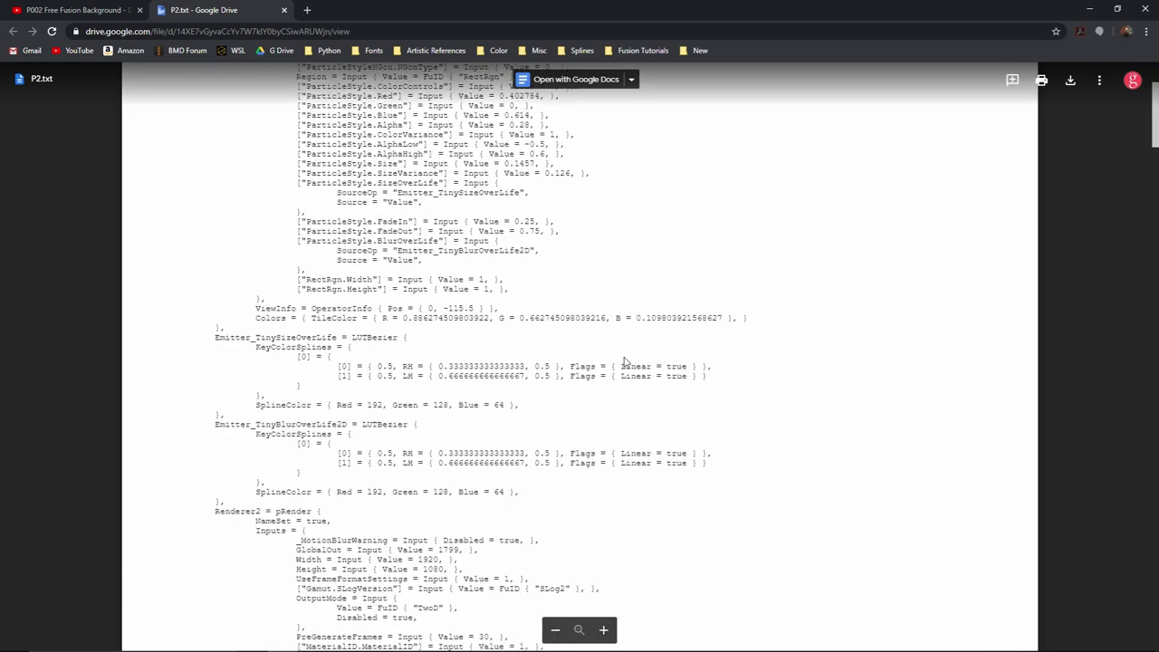
pyautogui.scroll(3, 624, 363)
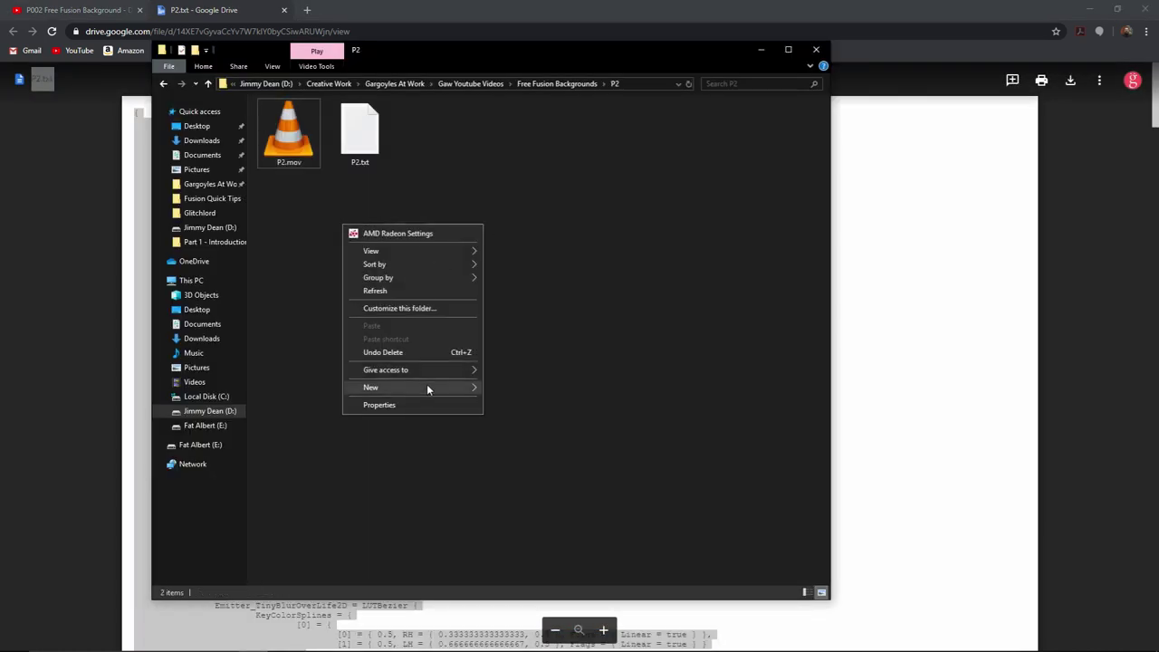
# Create a new text document in the P2 folder and start naming it Particle.
pyautogui.moveTo(468, 392)
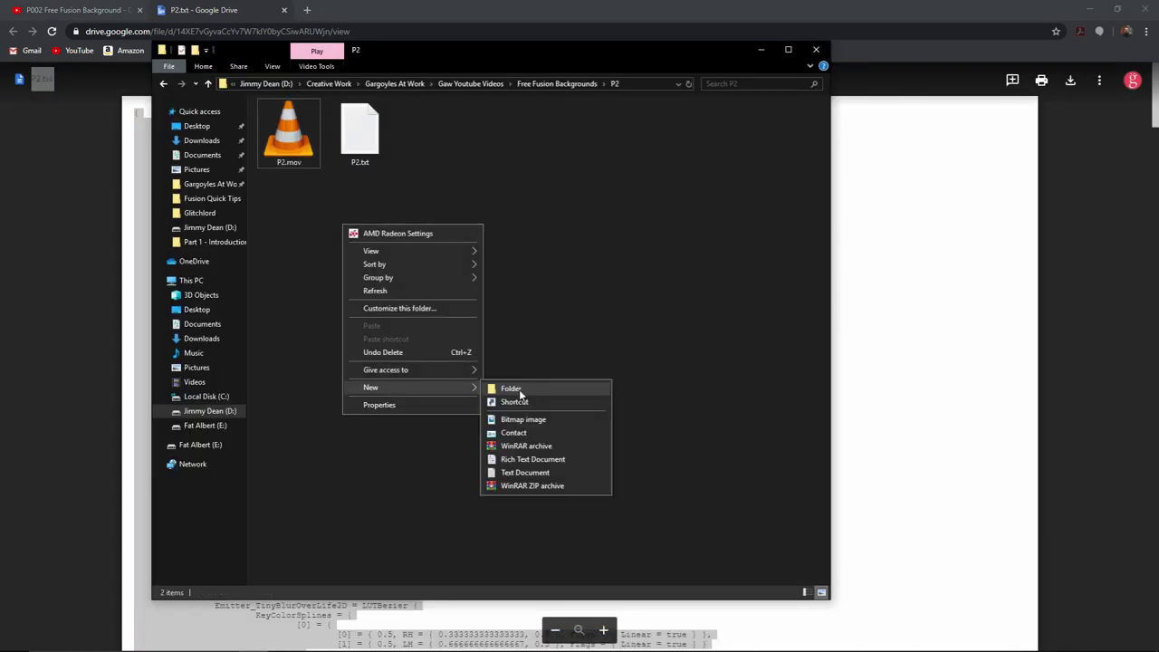
pyautogui.click(533, 472)
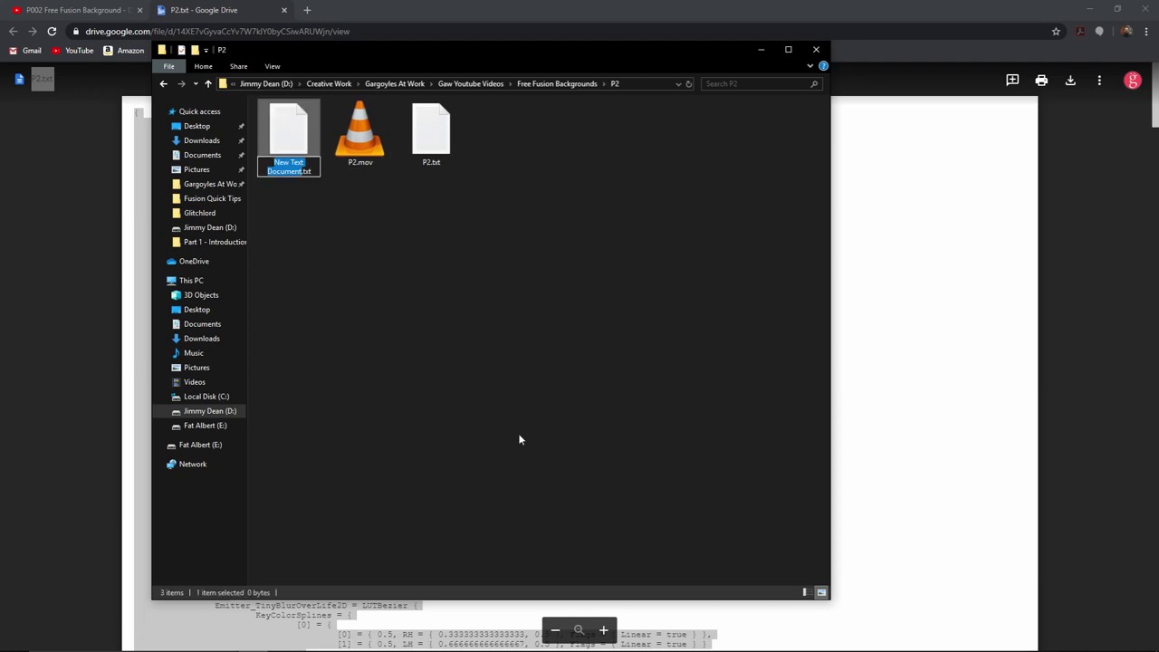
pyautogui.write('Particle')
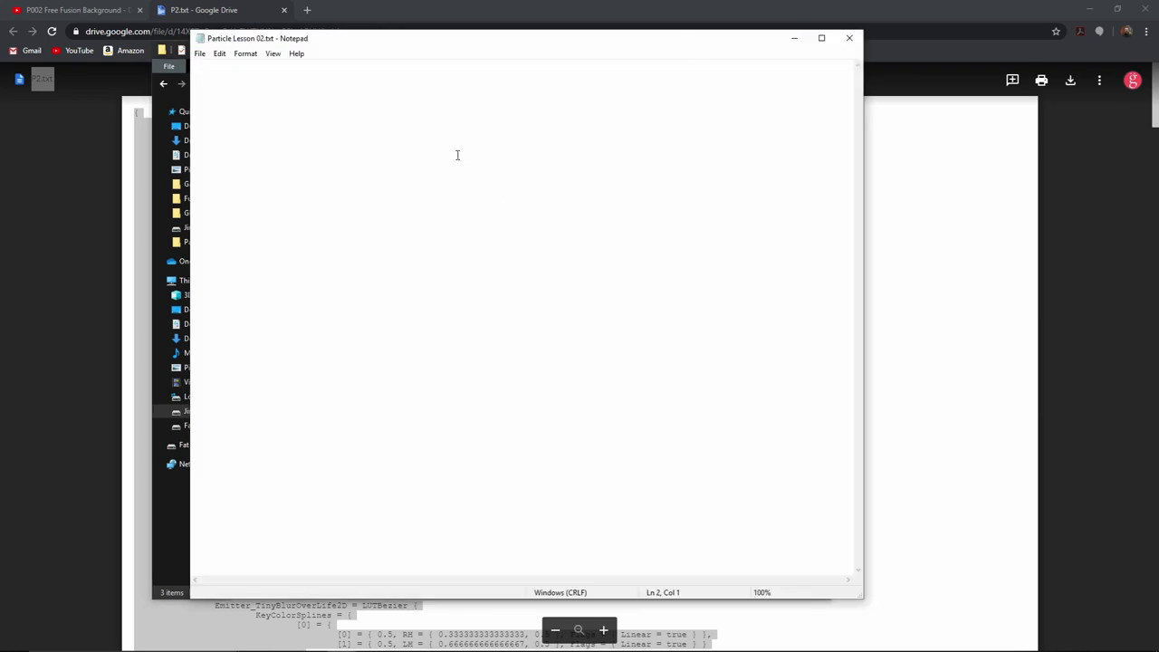
# Paste the copied Fusion comp text into Particle Lesson 02.txt and save it.
pyautogui.rightClick(458, 154)
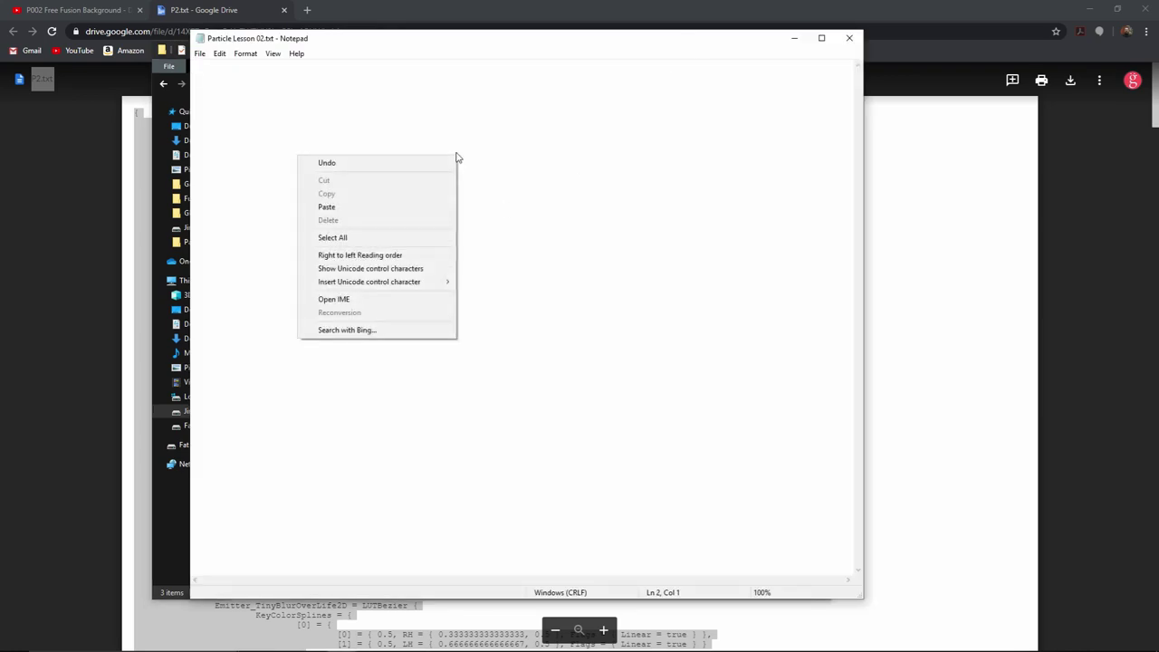
pyautogui.click(414, 217)
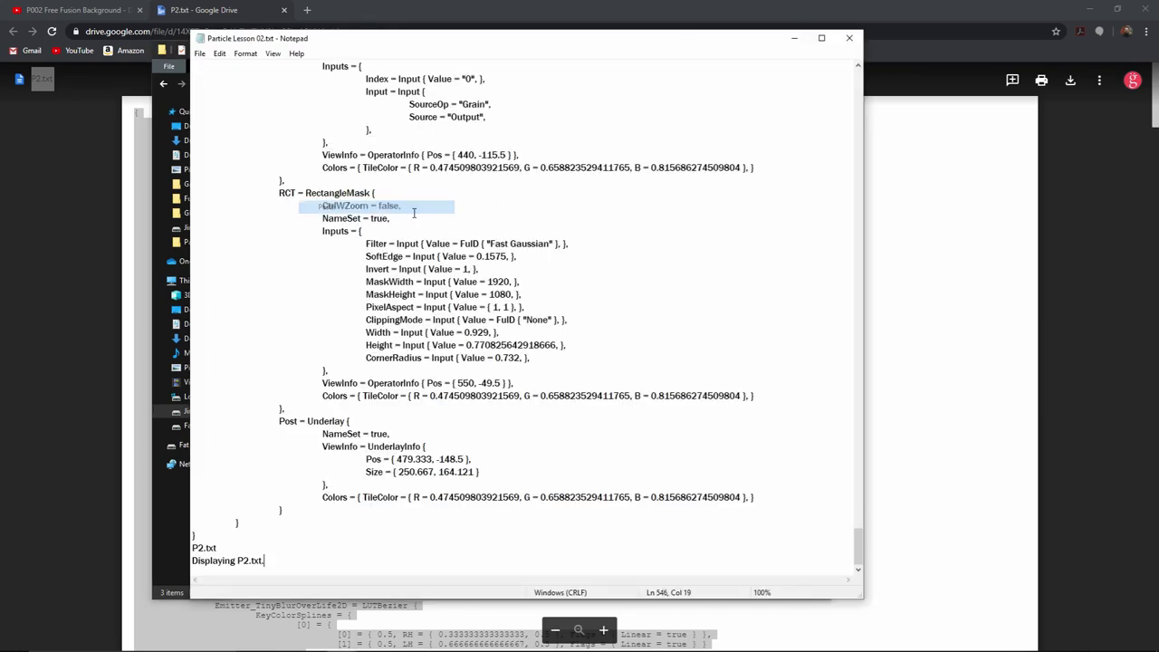
pyautogui.click(199, 53)
pyautogui.click(218, 93)
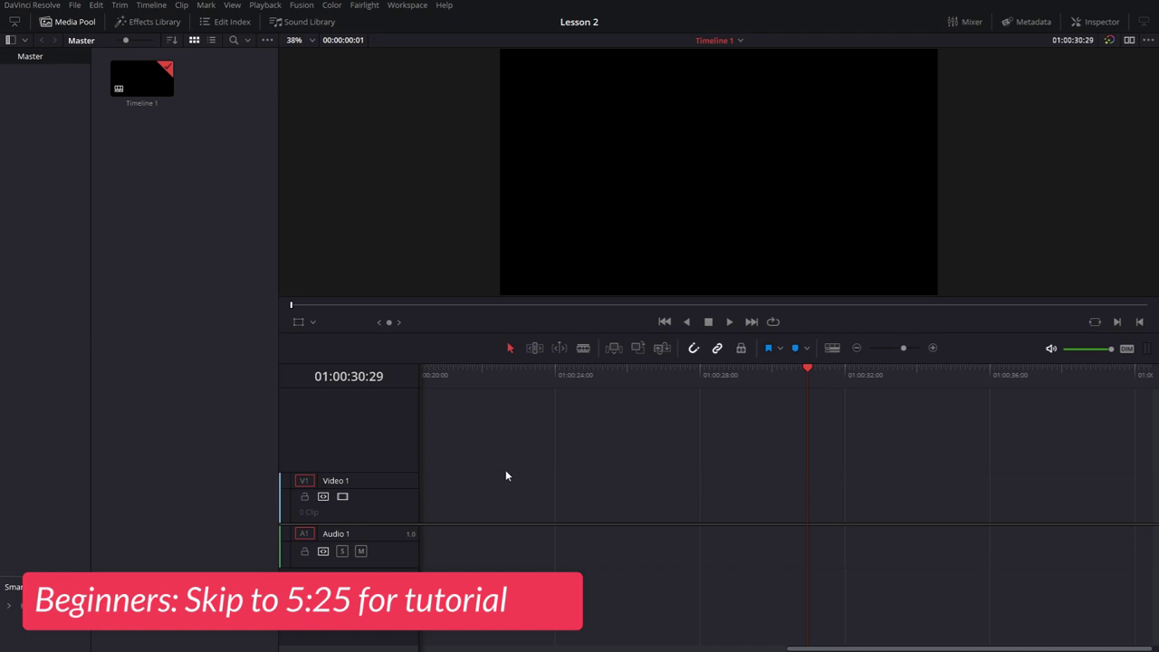
# Dismiss Project Settings and drop a Fusion Composition at 01:00:00:00 on Video 1.
pyautogui.hotkey('shift', '9')
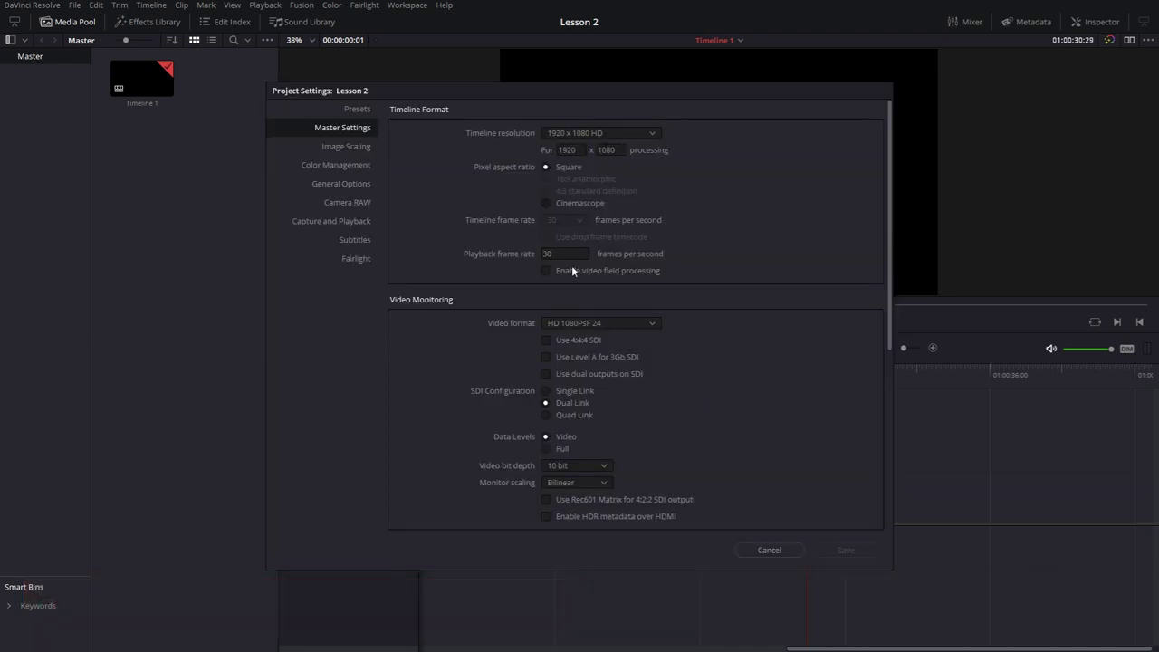
pyautogui.click(769, 549)
pyautogui.click(151, 28)
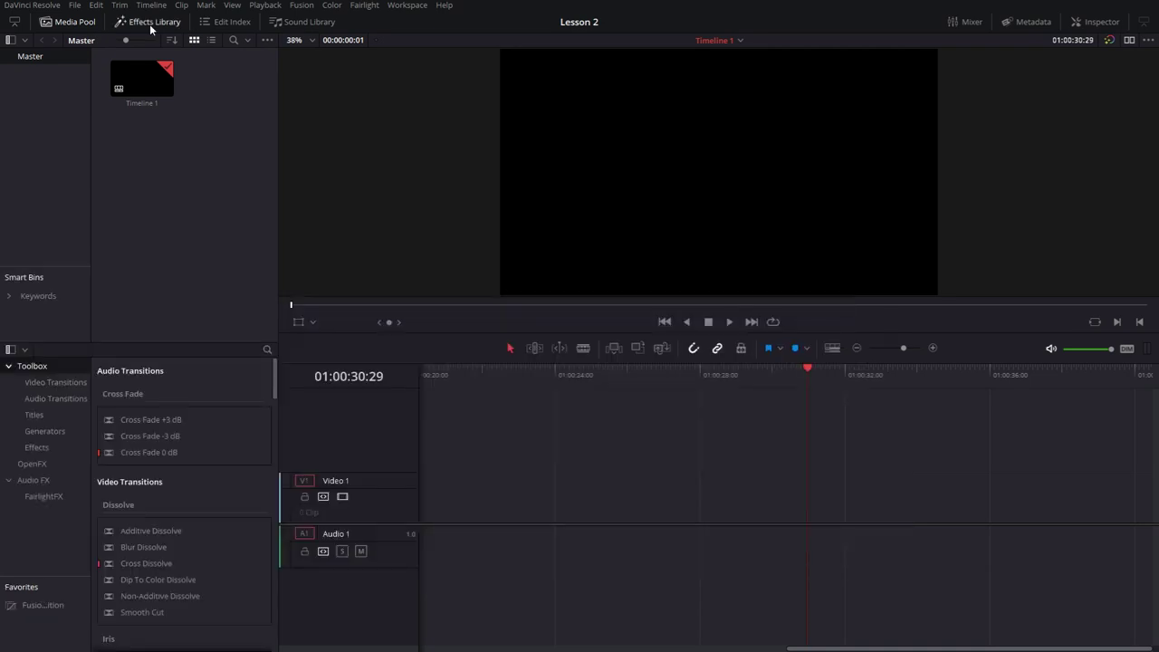
pyautogui.moveTo(42, 605); pyautogui.dragTo(420, 498)
pyautogui.click(497, 369)
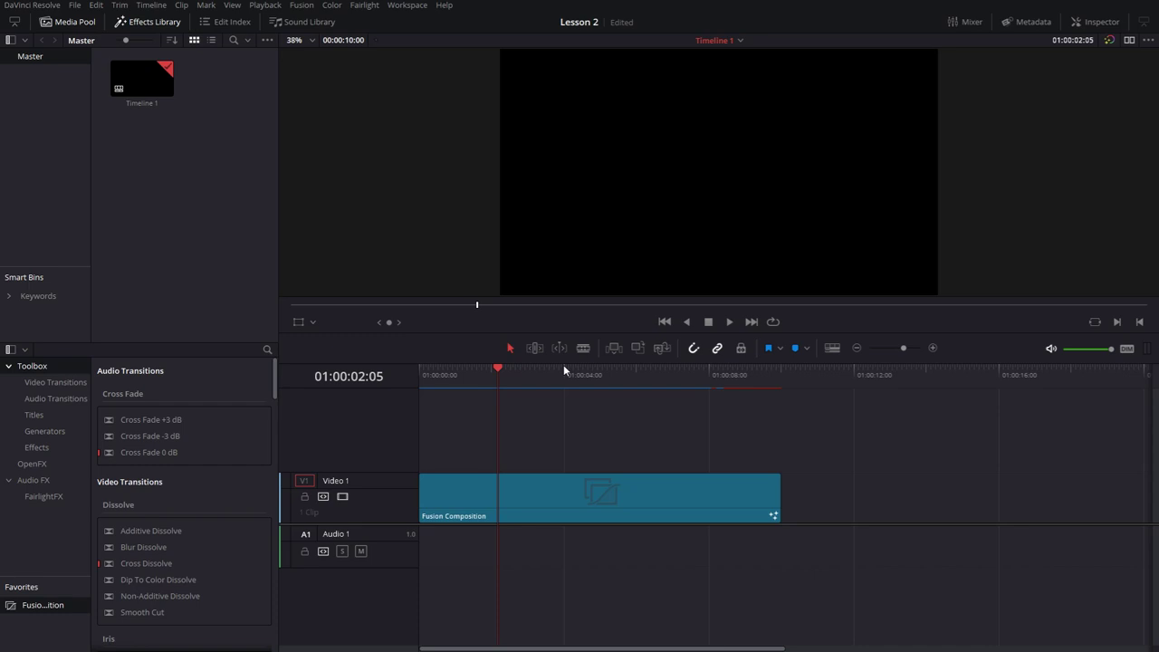
# In Fusion, delete MediaOut1 and paste in the copied particle node tree.
pyautogui.hotkey('shift', '5')
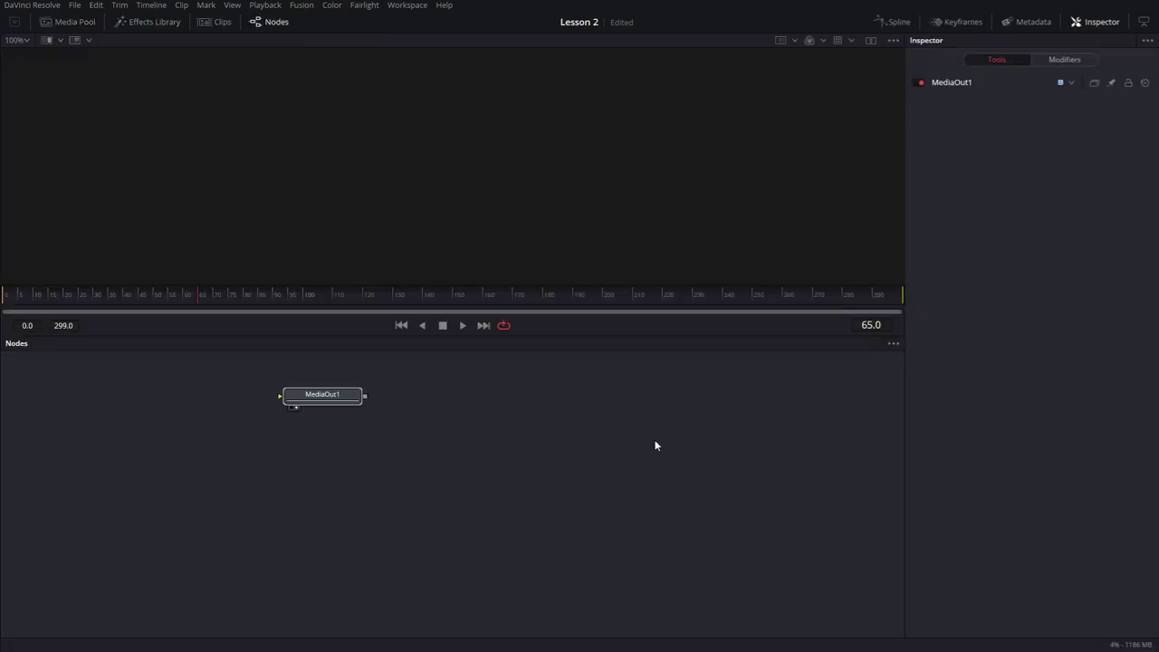
pyautogui.press('Delete')
pyautogui.rightClick(395, 416)
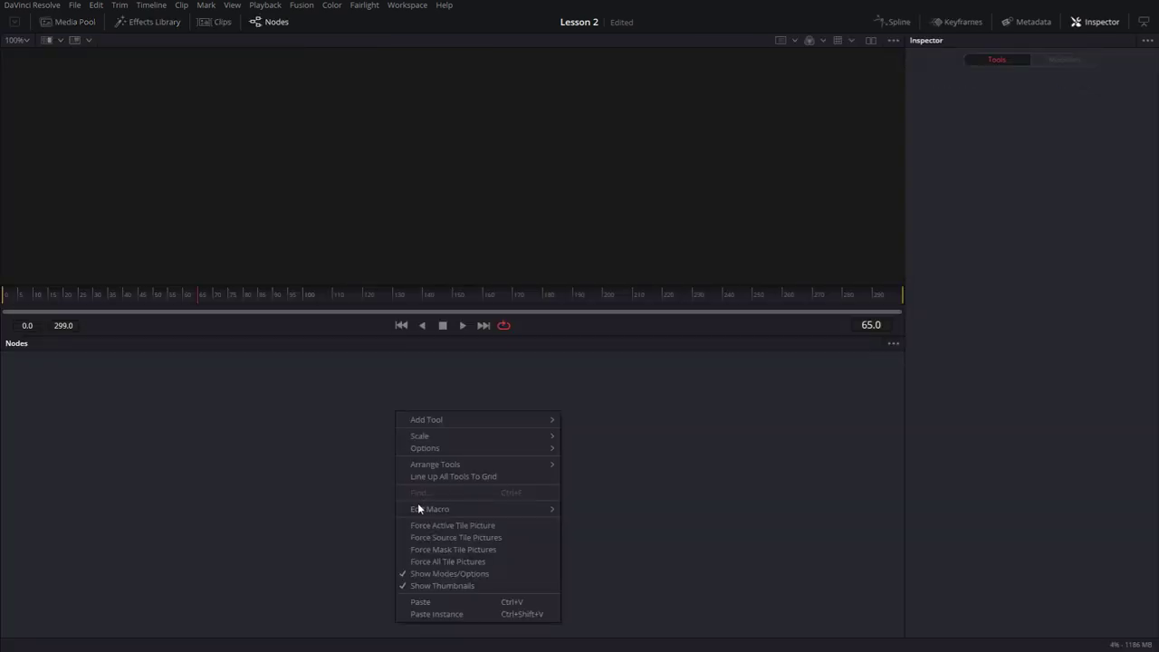
pyautogui.click(442, 601)
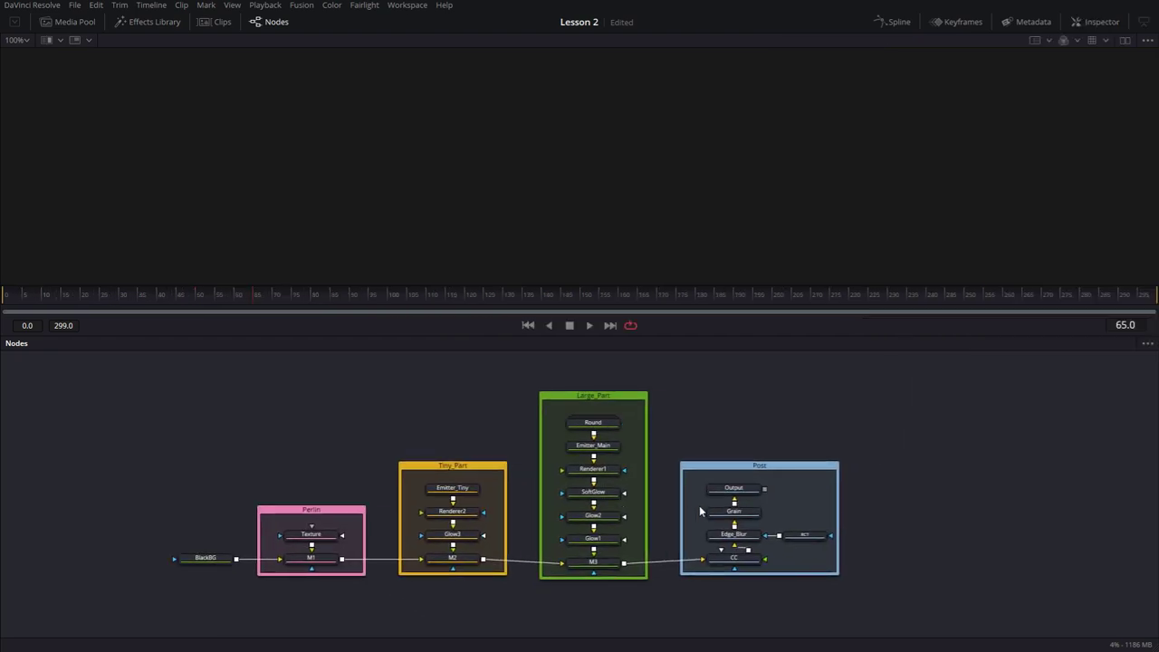
# Preview the Output node in the viewer, then go back to the Edit page.
pyautogui.click(747, 493)
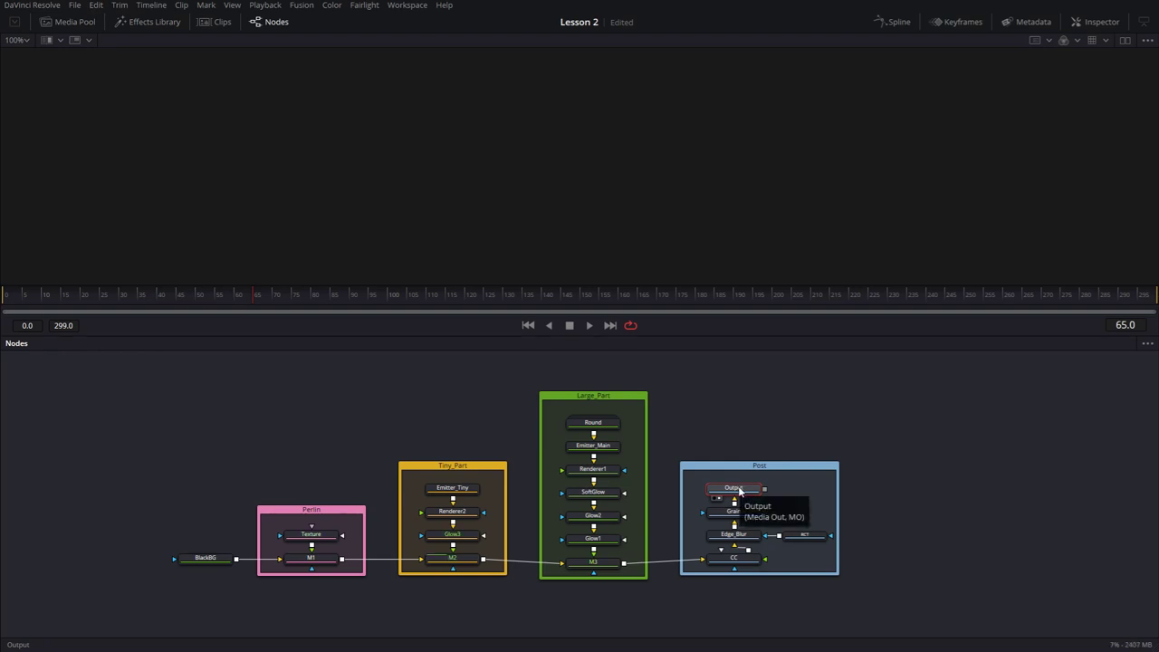
pyautogui.press('1')
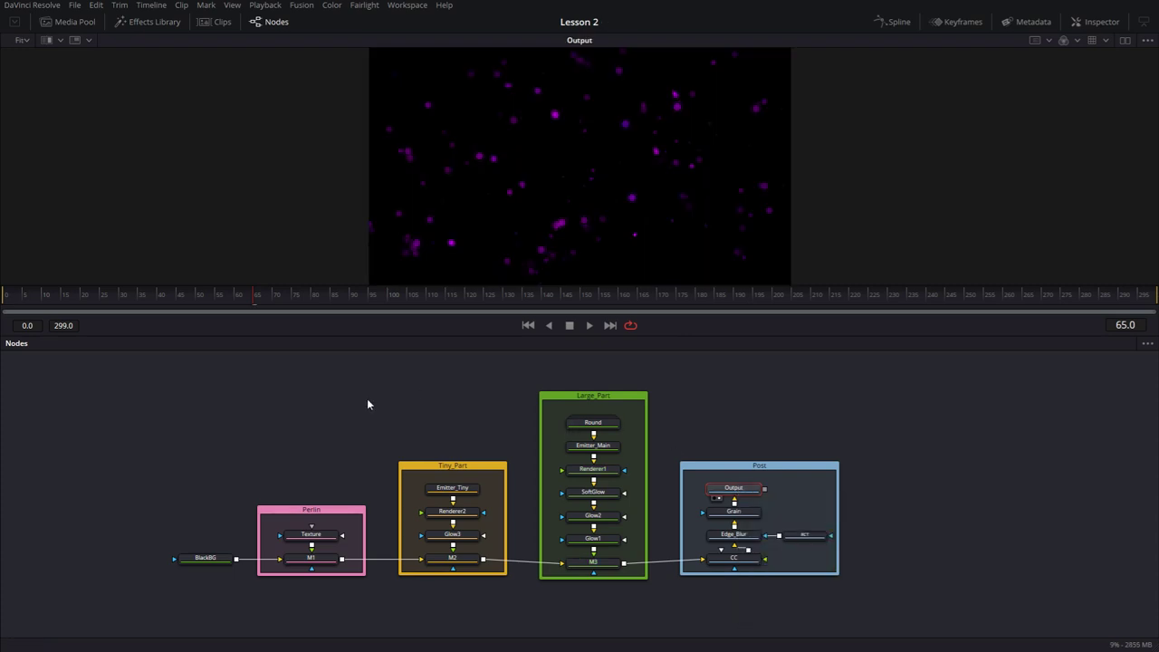
pyautogui.hotkey('shift', '4')
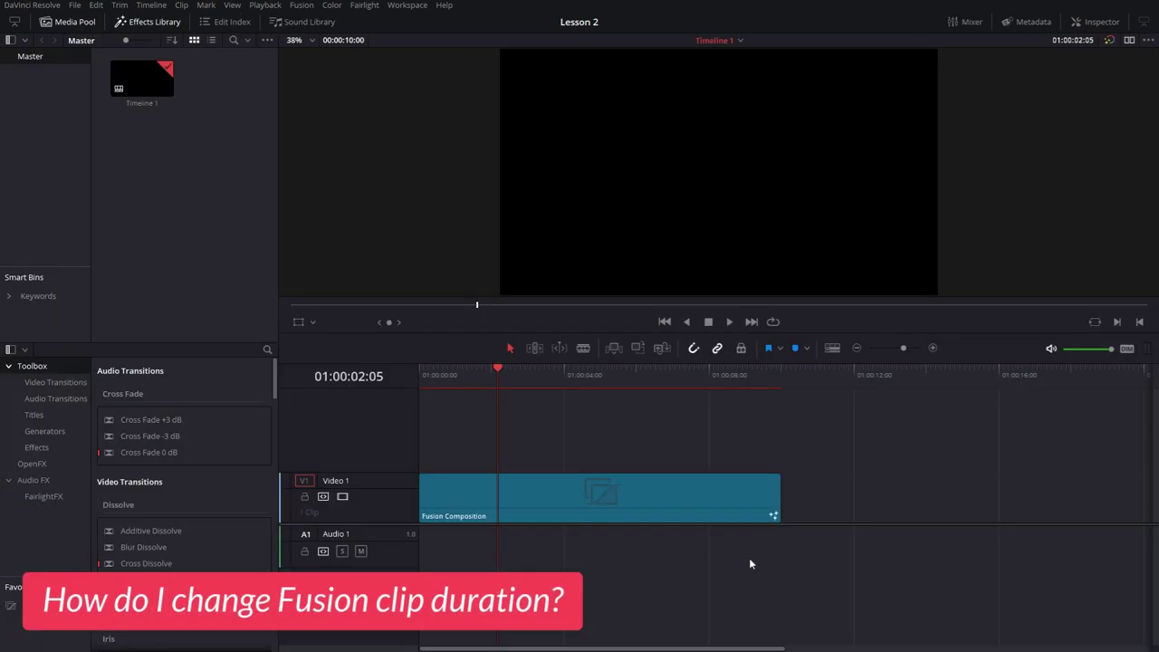
# Open Change Clip Duration for the Fusion Composition clip and place the caret in its duration value.
pyautogui.rightClick(644, 500)
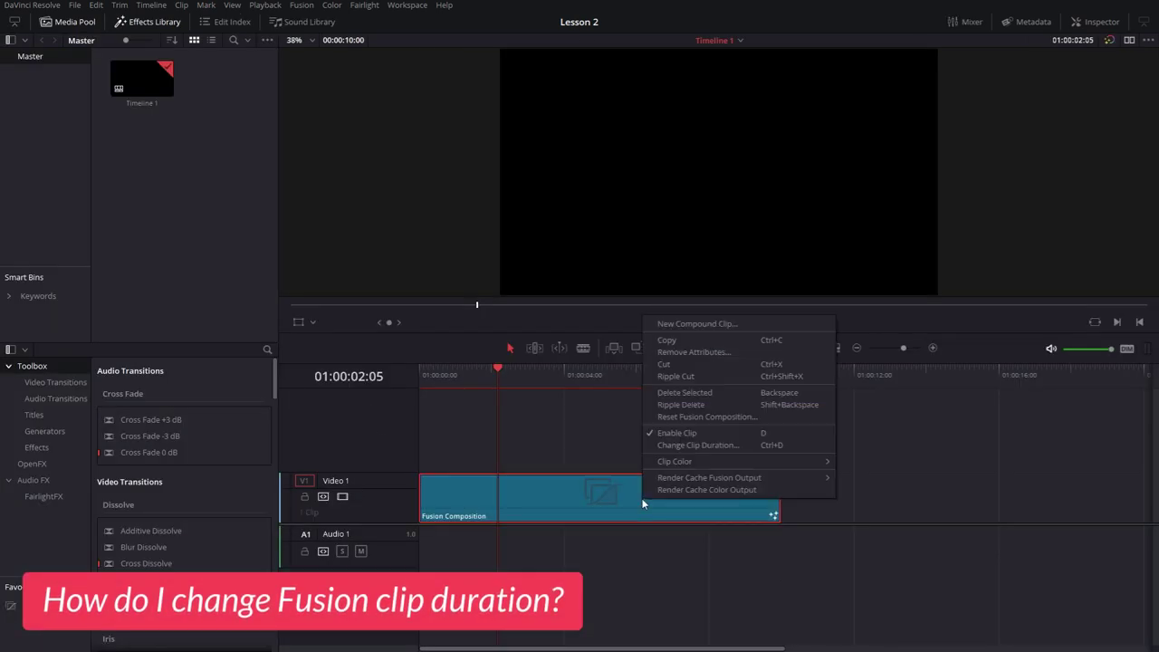
pyautogui.click(740, 444)
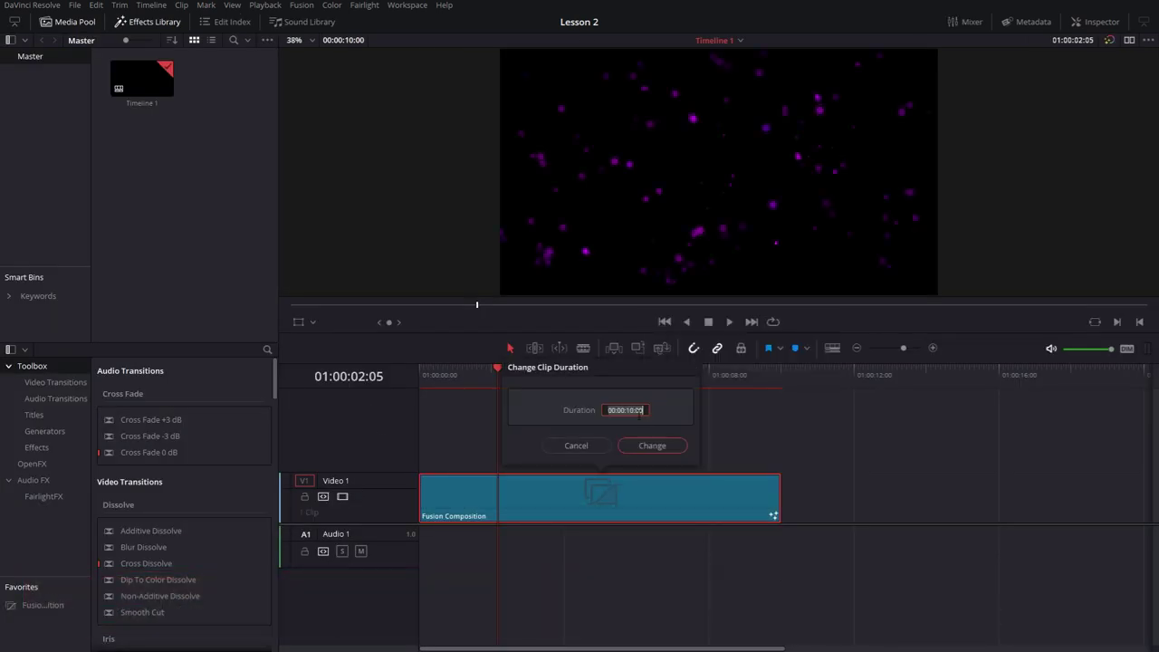
pyautogui.click(639, 412)
# Set the clip duration to 00:00:60:00 and apply it.
pyautogui.write('6')
pyautogui.click(652, 445)
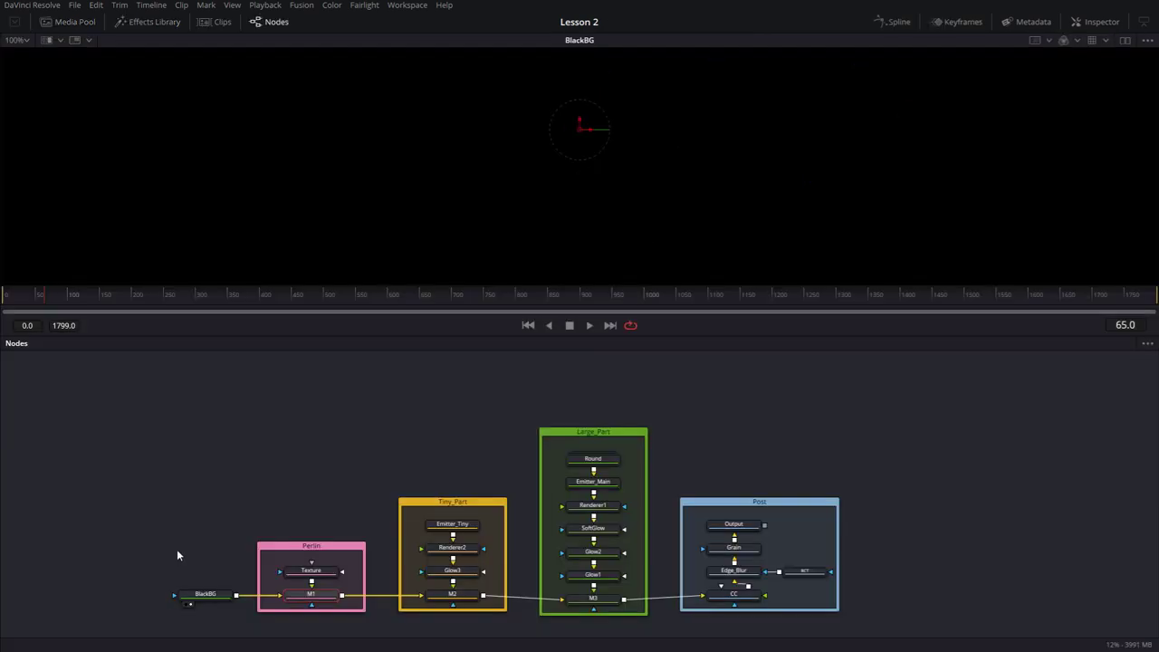
pyautogui.scroll(-3, 176, 547)
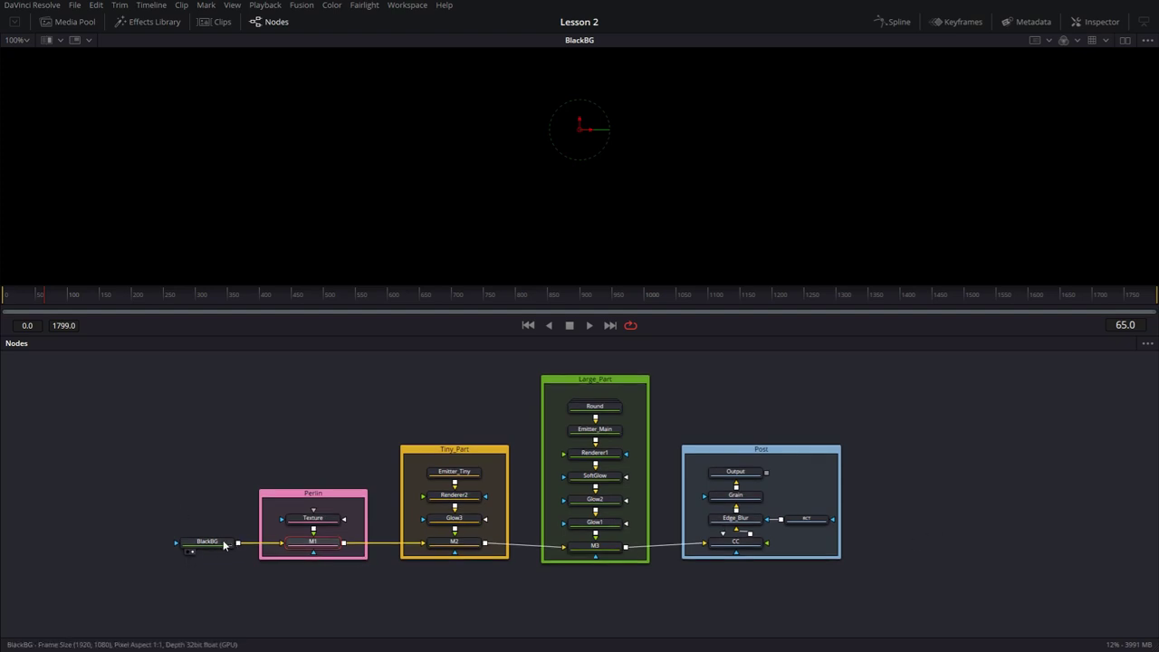
# Show BlackBG's Image settings (1920×1080) with Source Color and Gamma Space expanded.
pyautogui.click(225, 544)
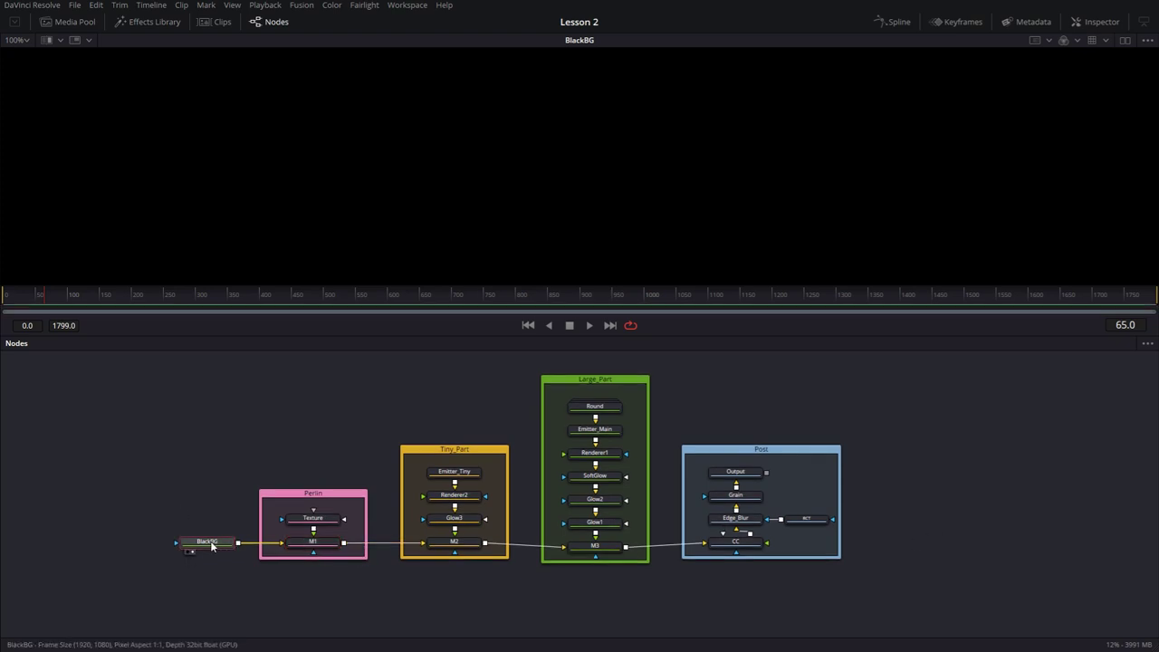
pyautogui.click(1102, 24)
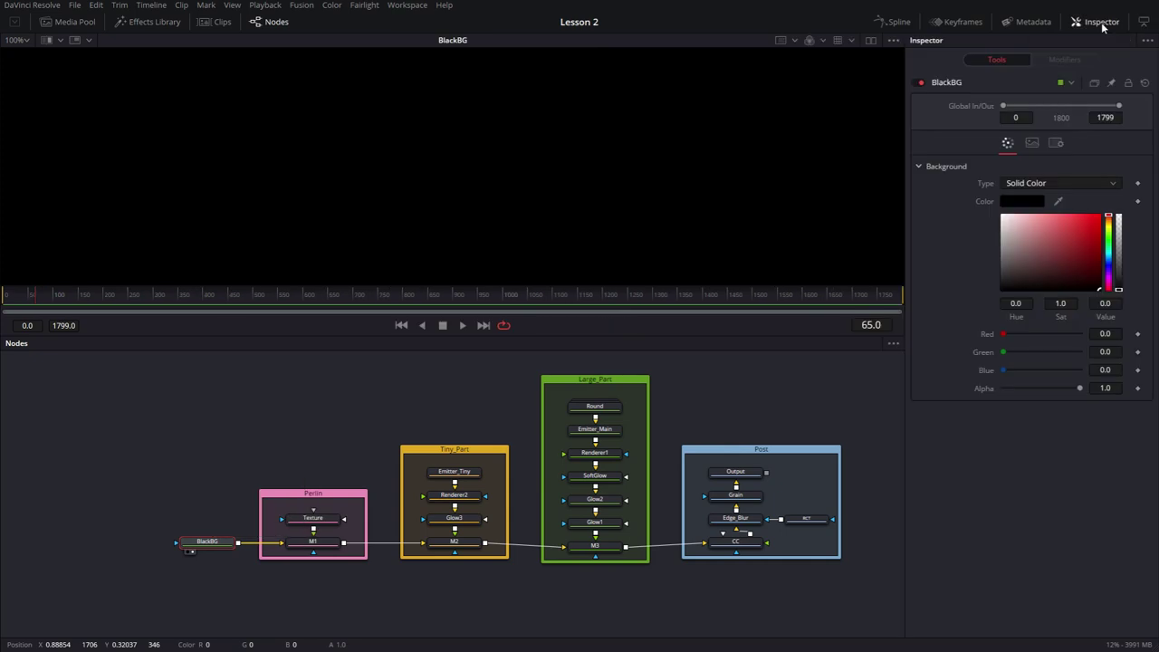
pyautogui.click(1037, 145)
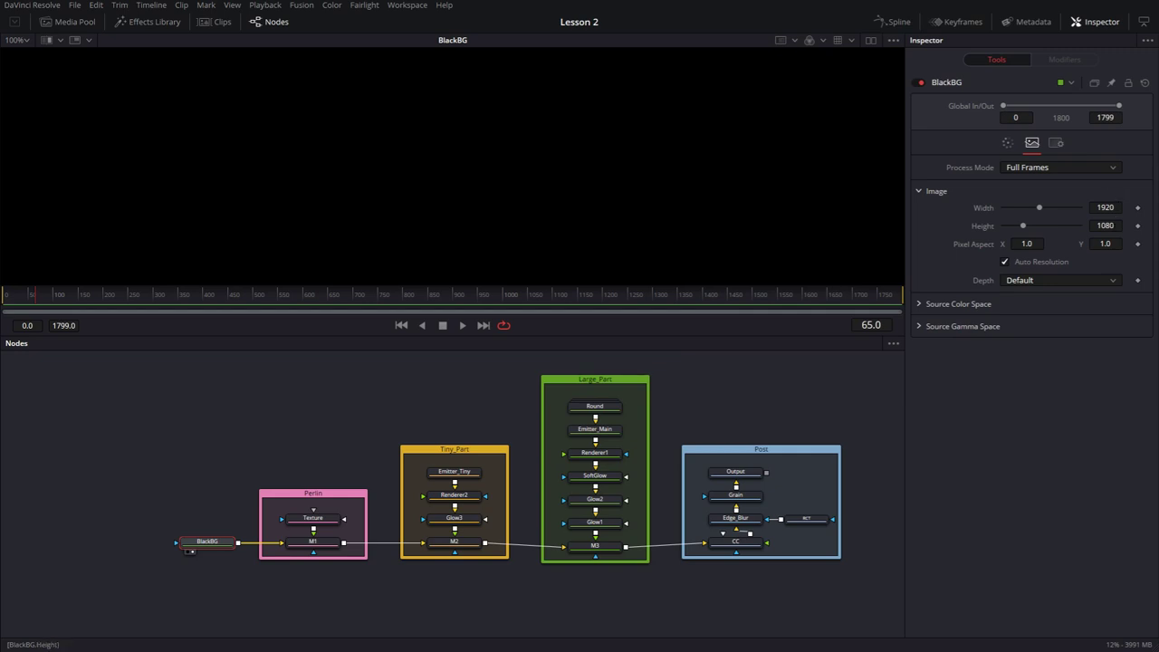
pyautogui.click(922, 304)
pyautogui.click(920, 346)
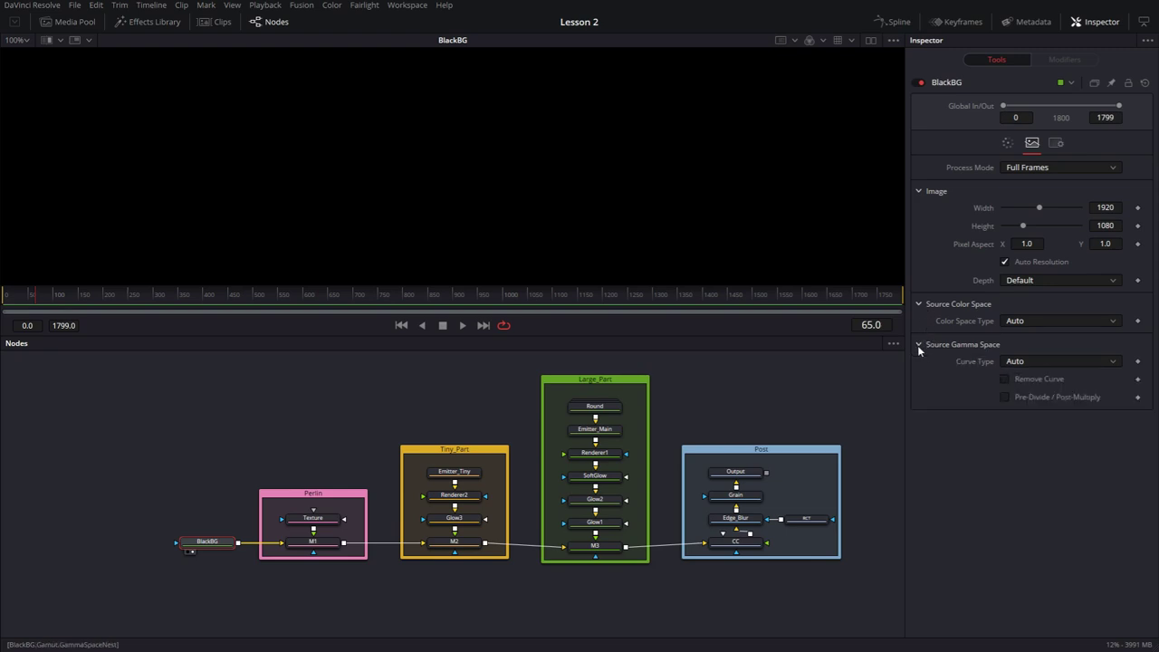
# Select M1 and Texture, then hide the node graph to watch the purple Perlin texture play.
pyautogui.click(323, 545)
pyautogui.click(325, 519)
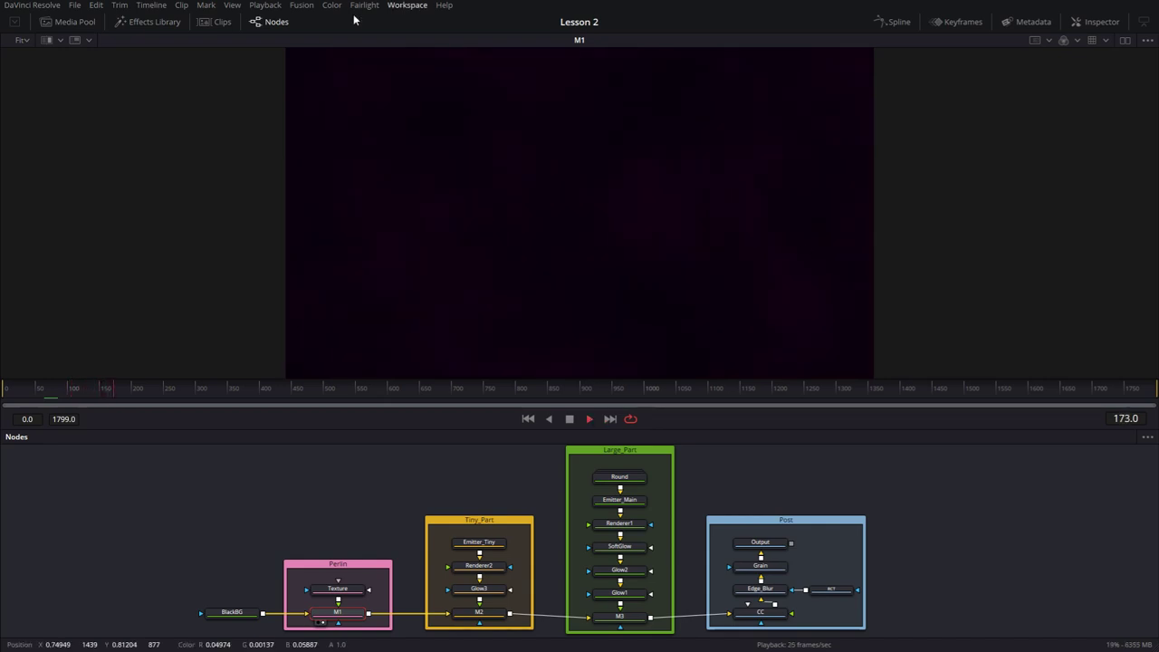
pyautogui.click(264, 24)
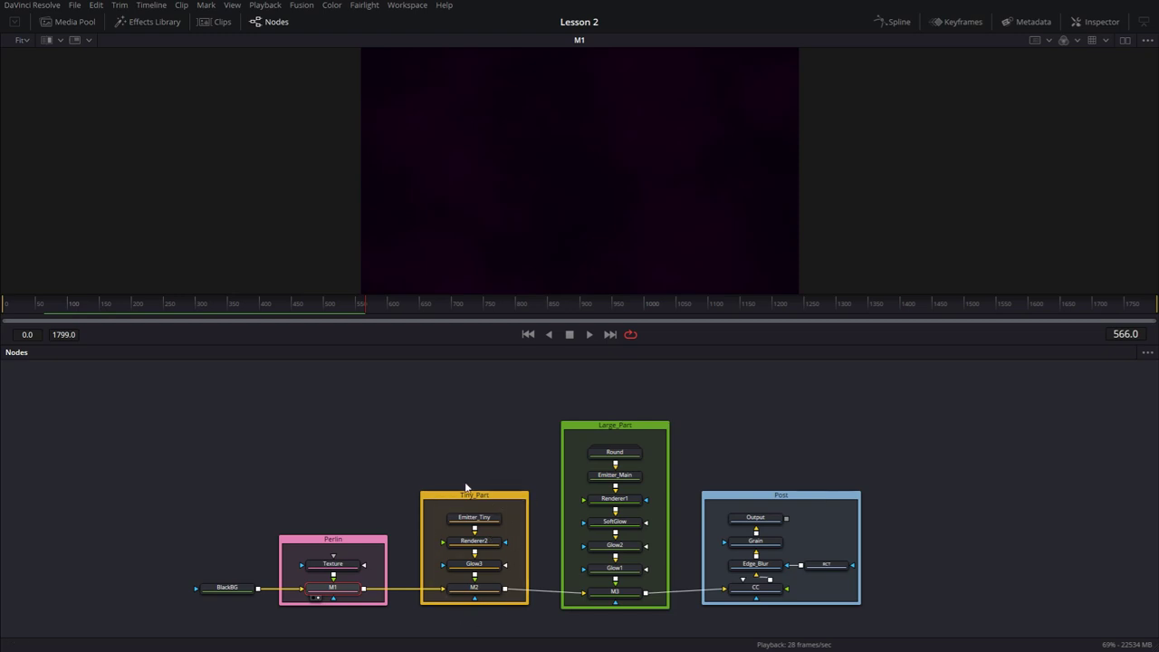
# View M2 in the viewer and play back the comp, hiding and restoring the node graph.
pyautogui.click(479, 591)
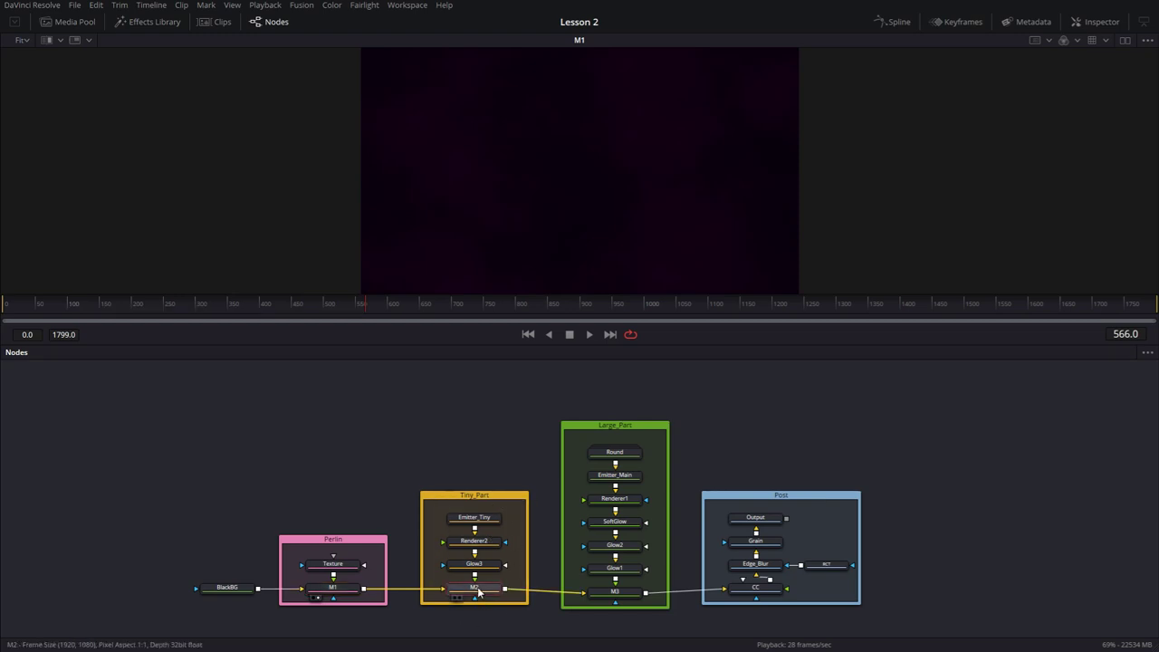
pyautogui.press('1')
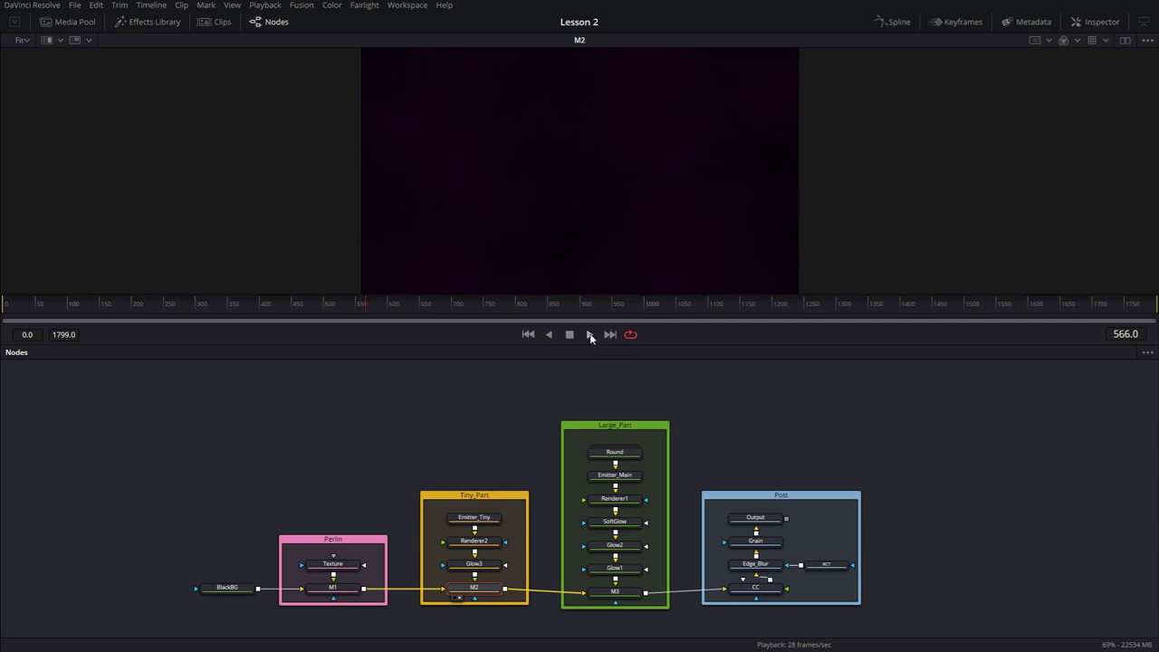
pyautogui.click(590, 335)
pyautogui.click(270, 22)
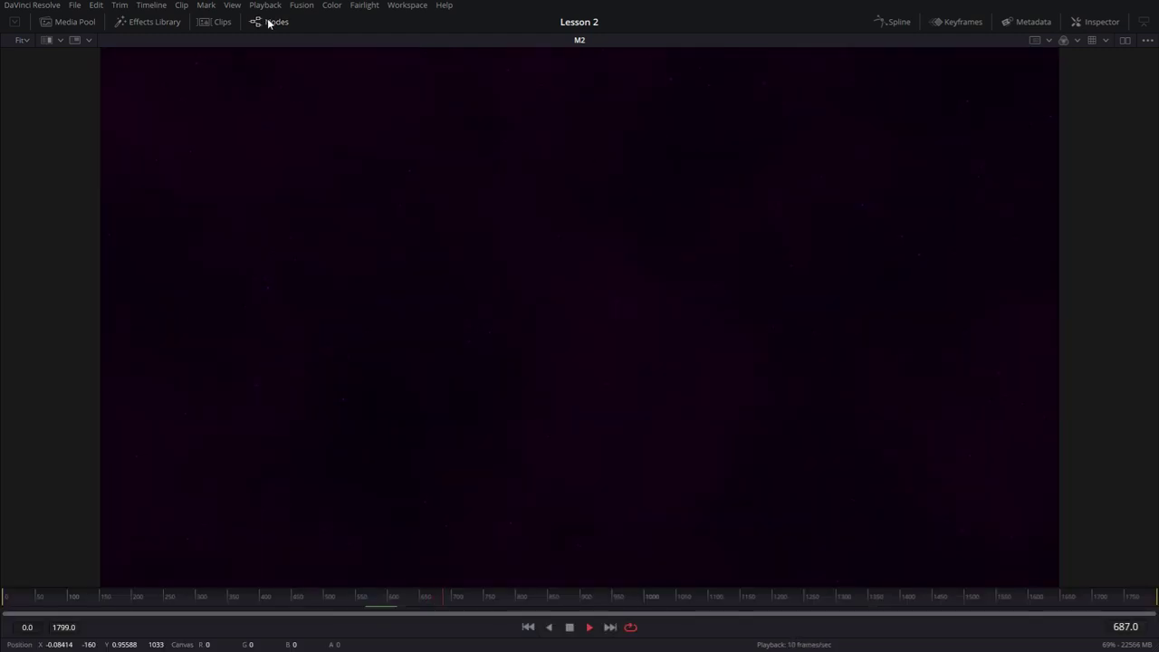
pyautogui.click(270, 22)
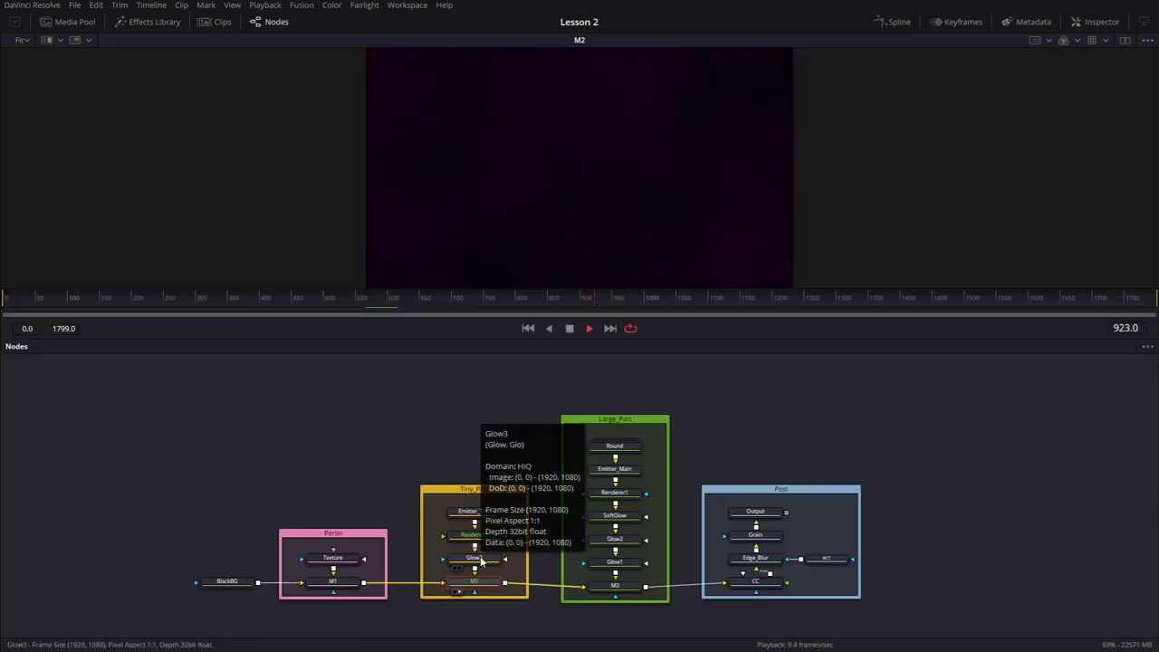
pyautogui.hscroll(3, 623, 579)
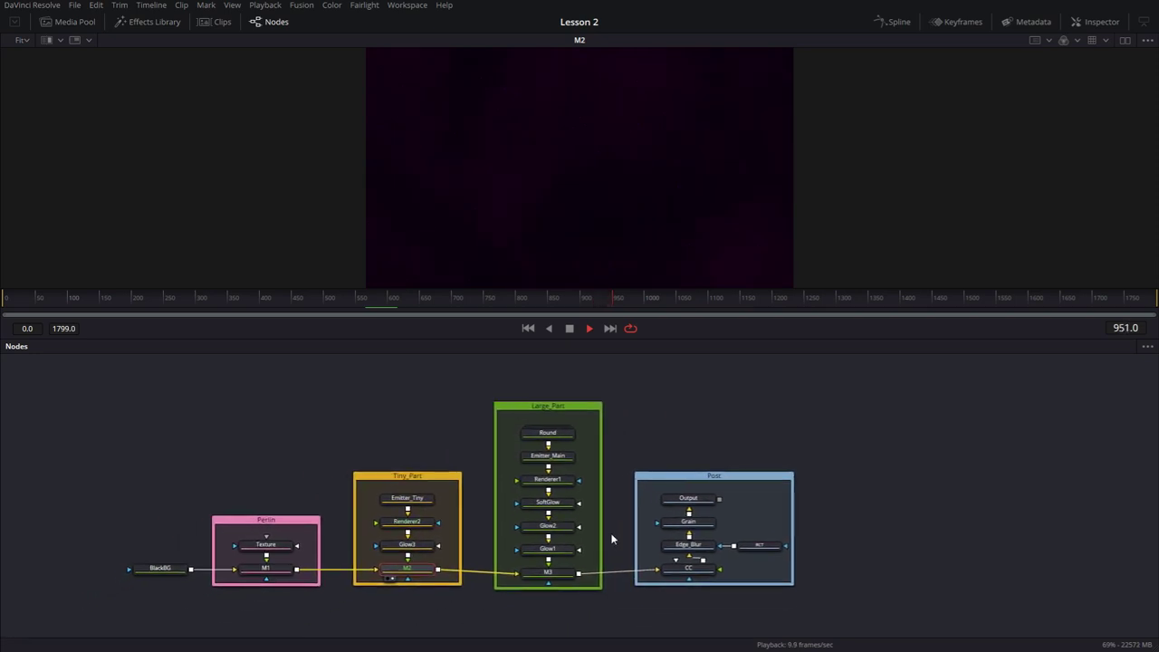
# View M3's purple bokeh result with the viewer maximized, then restore the normal layout.
pyautogui.click(561, 574)
pyautogui.press('1')
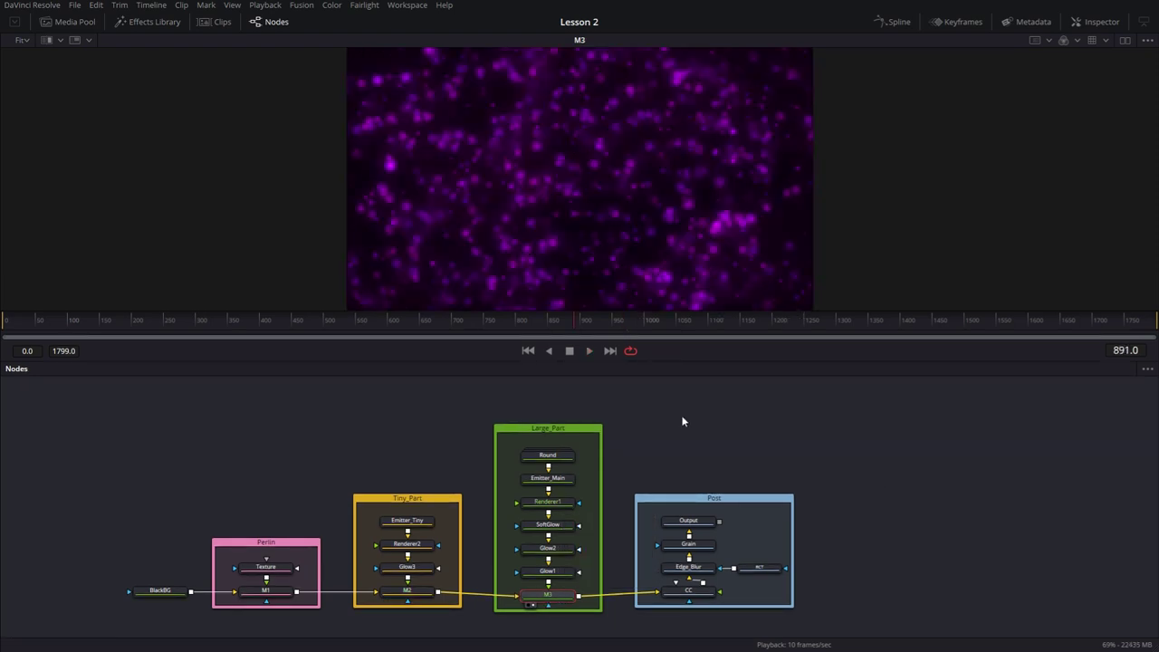
pyautogui.hotkey('alt', 'f')
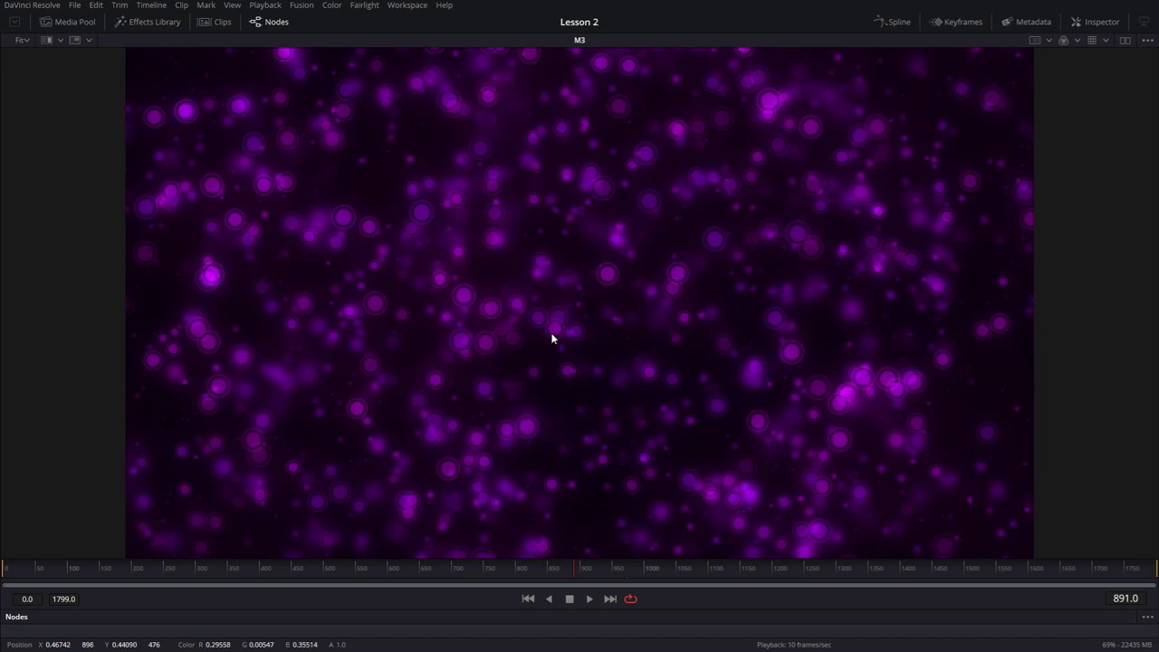
pyautogui.press('F4')
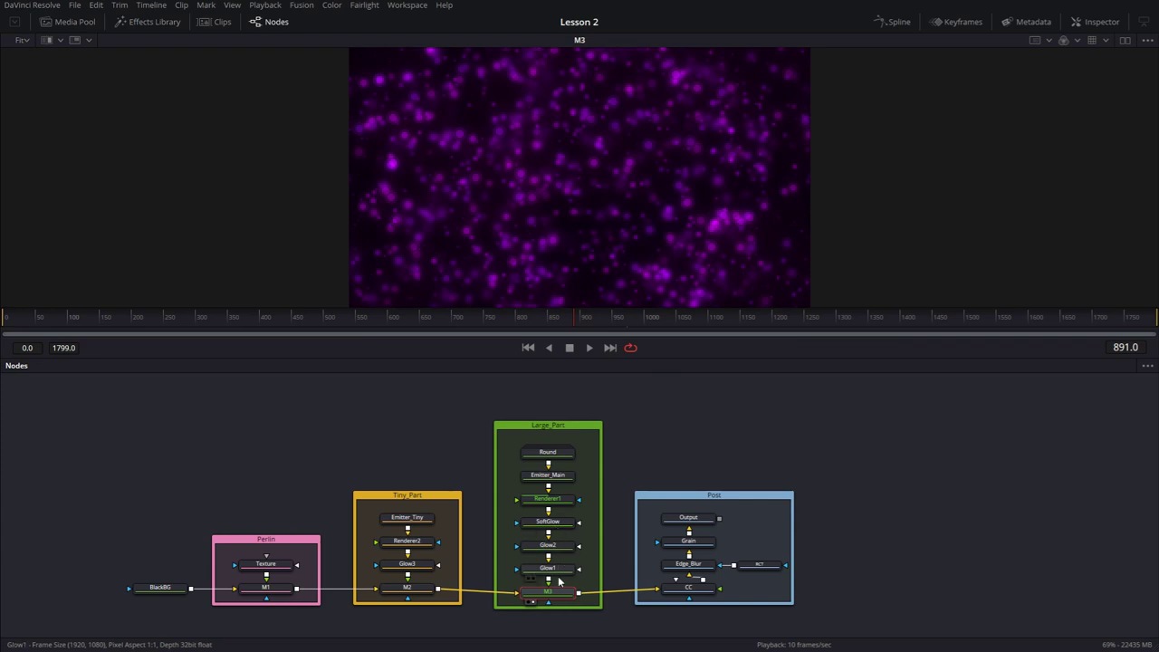
pyautogui.moveTo(560, 582)
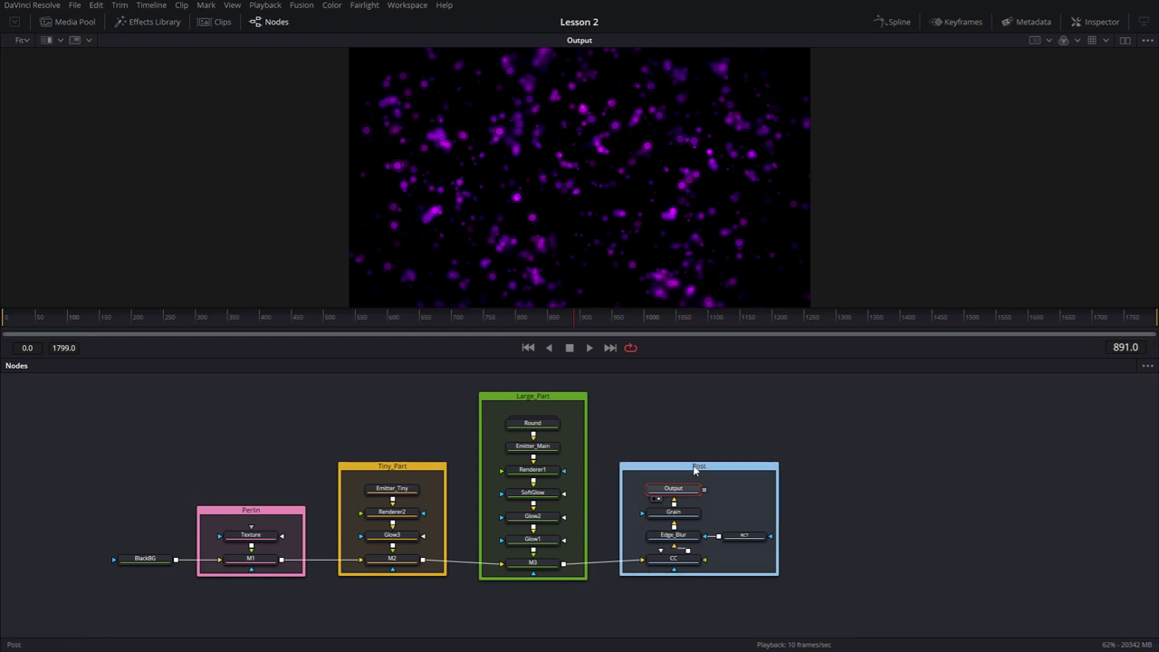
# View the CC, Edge_Blur and Grain nodes and their settings in turn, ending on the Output node.
pyautogui.click(682, 558)
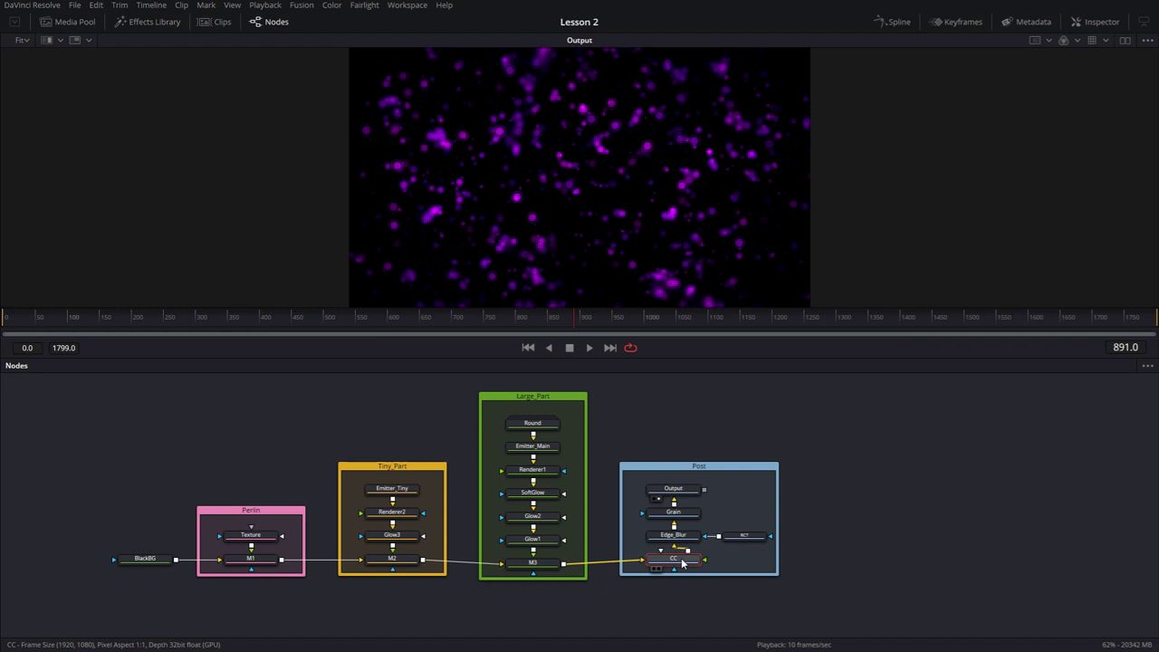
pyautogui.press('1')
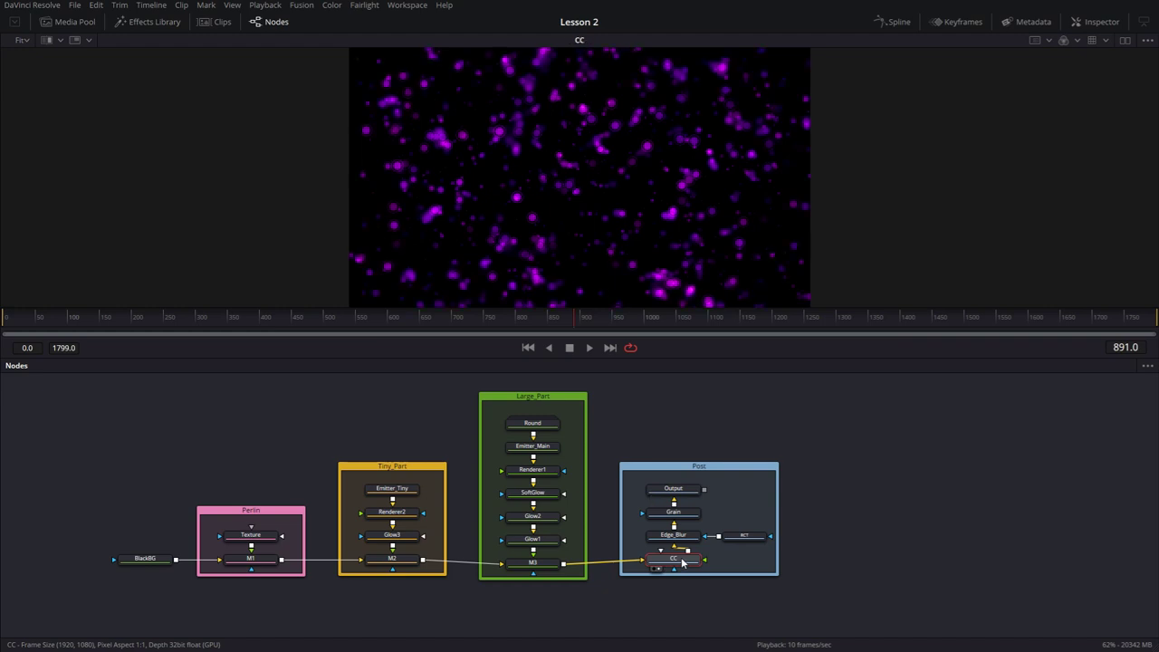
pyautogui.click(1103, 21)
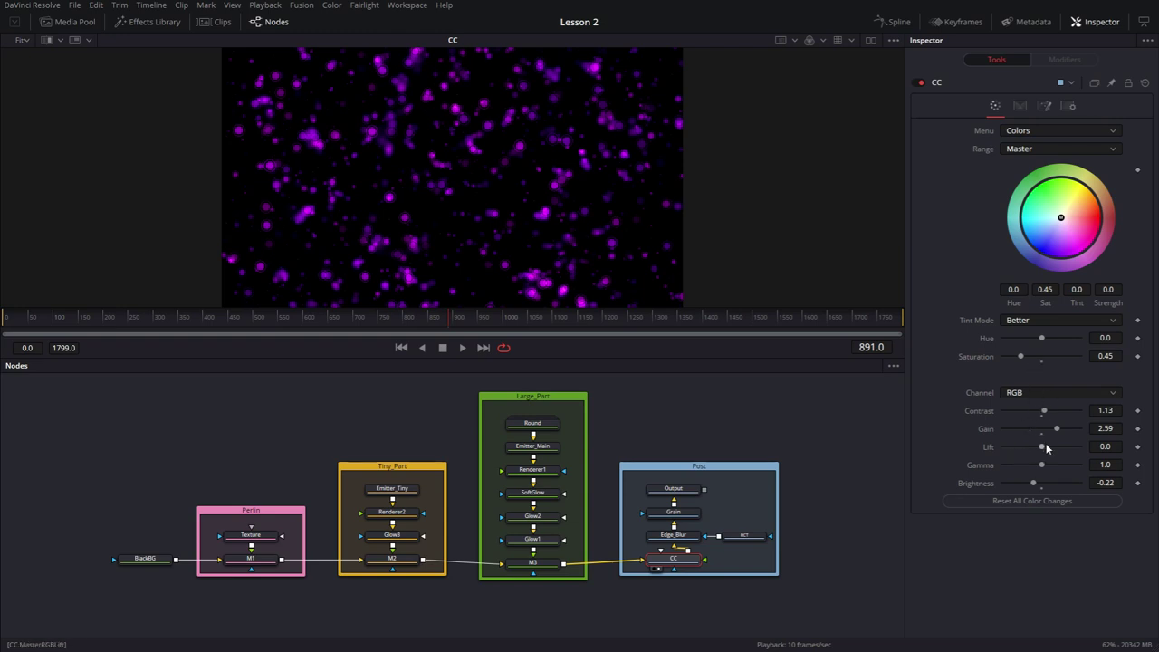
pyautogui.click(692, 536)
pyautogui.press('1')
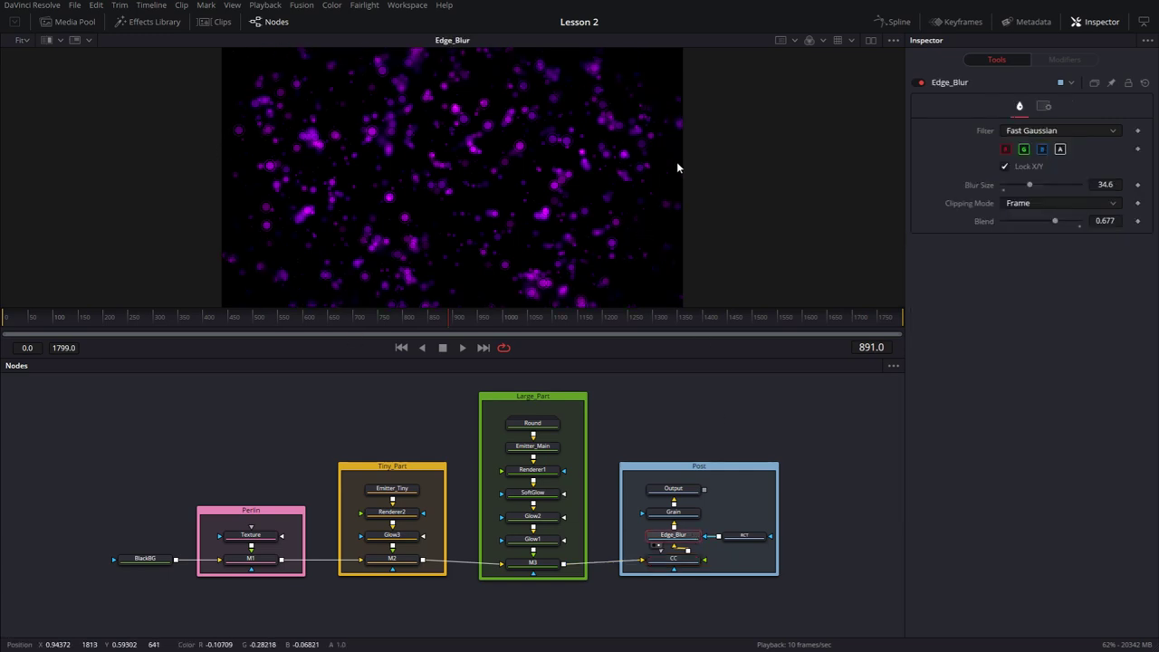
pyautogui.click(687, 511)
pyautogui.press('1')
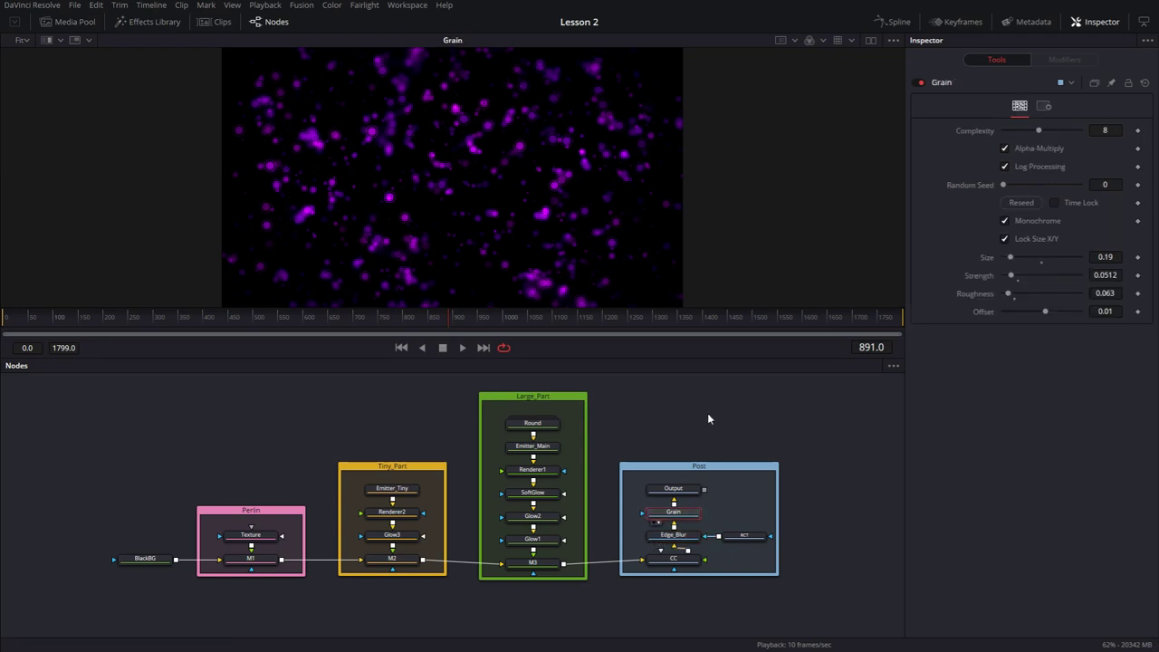
pyautogui.click(675, 489)
pyautogui.press('1')
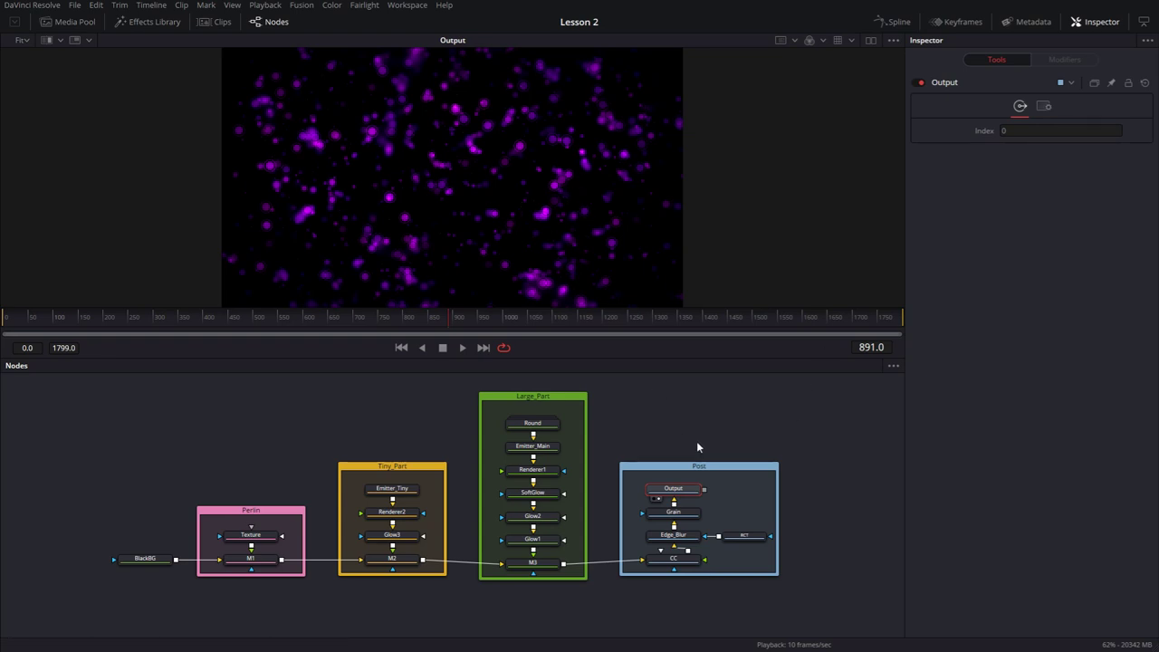
# Add a Background node and connect it into MediaOut1.
pyautogui.moveTo(693, 359); pyautogui.dragTo(693, 311)
pyautogui.scroll(1, 680, 401)
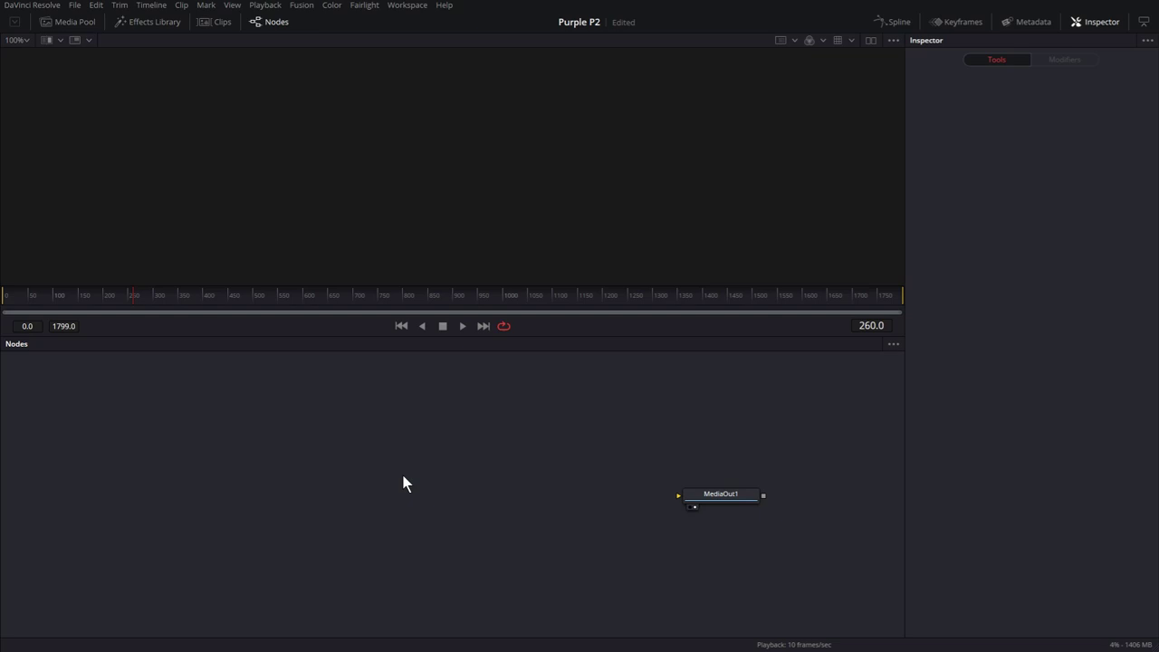
pyautogui.hotkey('shift', 'space')
pyautogui.write('bg')
pyautogui.press('Return')
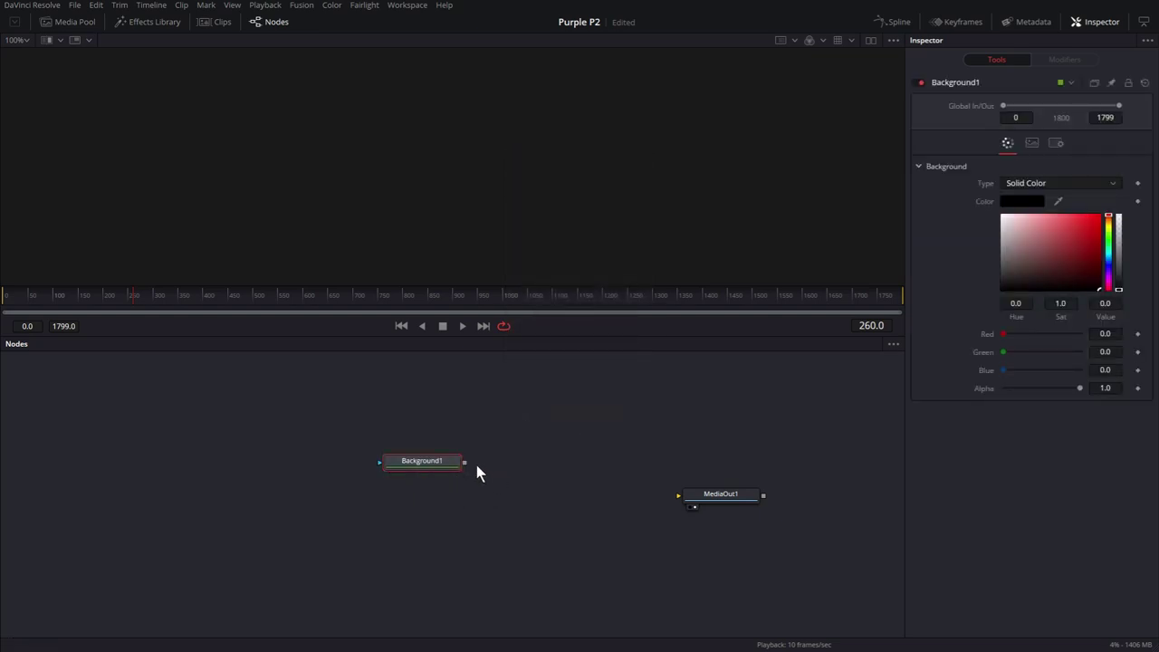
pyautogui.moveTo(465, 463); pyautogui.dragTo(735, 461)
pyautogui.moveTo(407, 463); pyautogui.dragTo(302, 462)
# Rename Background1 to BG and MediaOut1 to Output.
pyautogui.click(301, 463)
pyautogui.press('F2')
pyautogui.write('BG')
pyautogui.press('Return')
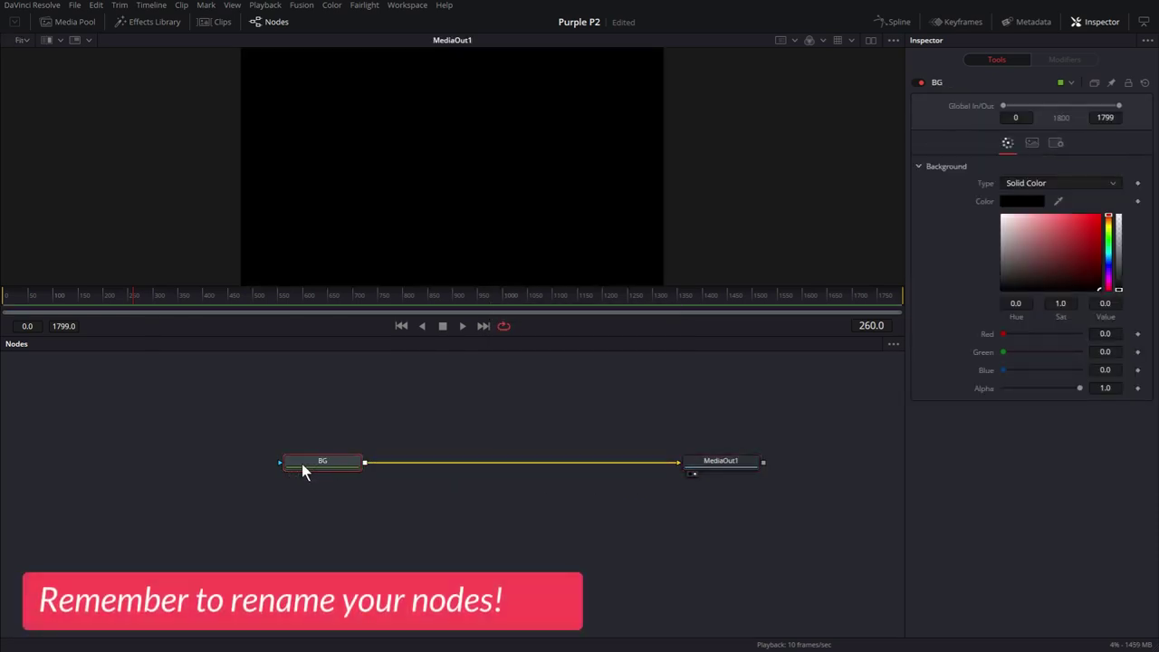
pyautogui.click(693, 462)
pyautogui.press('F2')
pyautogui.write('Output')
pyautogui.press('Return')
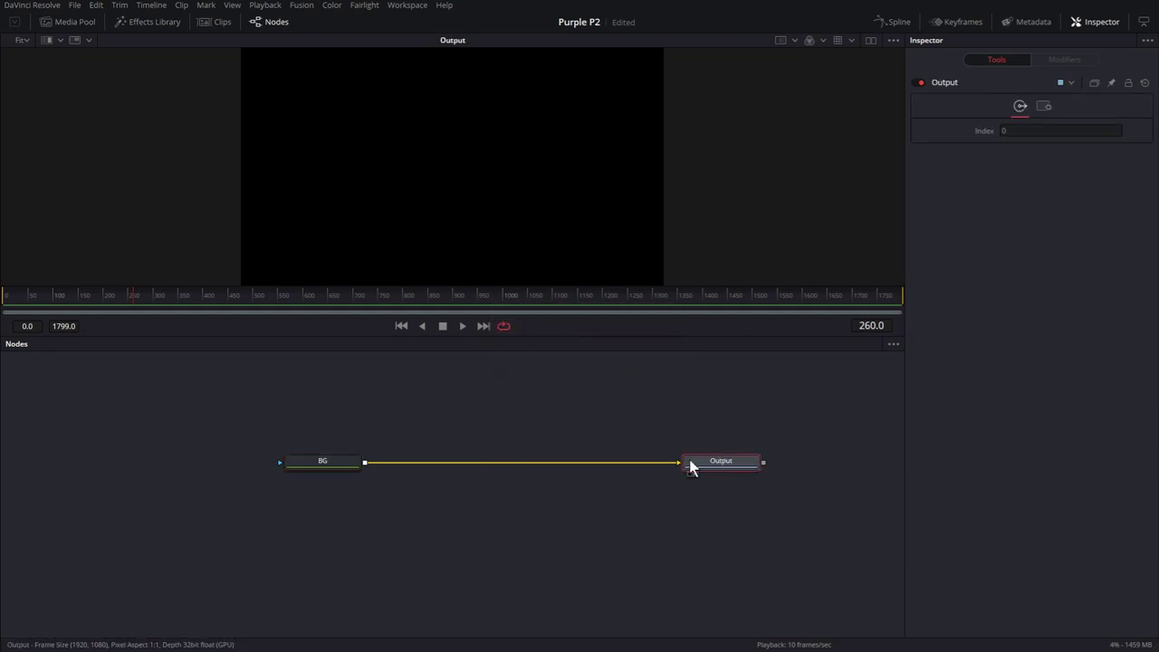
# Check BG's 1920x1080 image settings and line BG and Output up lower in the graph.
pyautogui.click(341, 466)
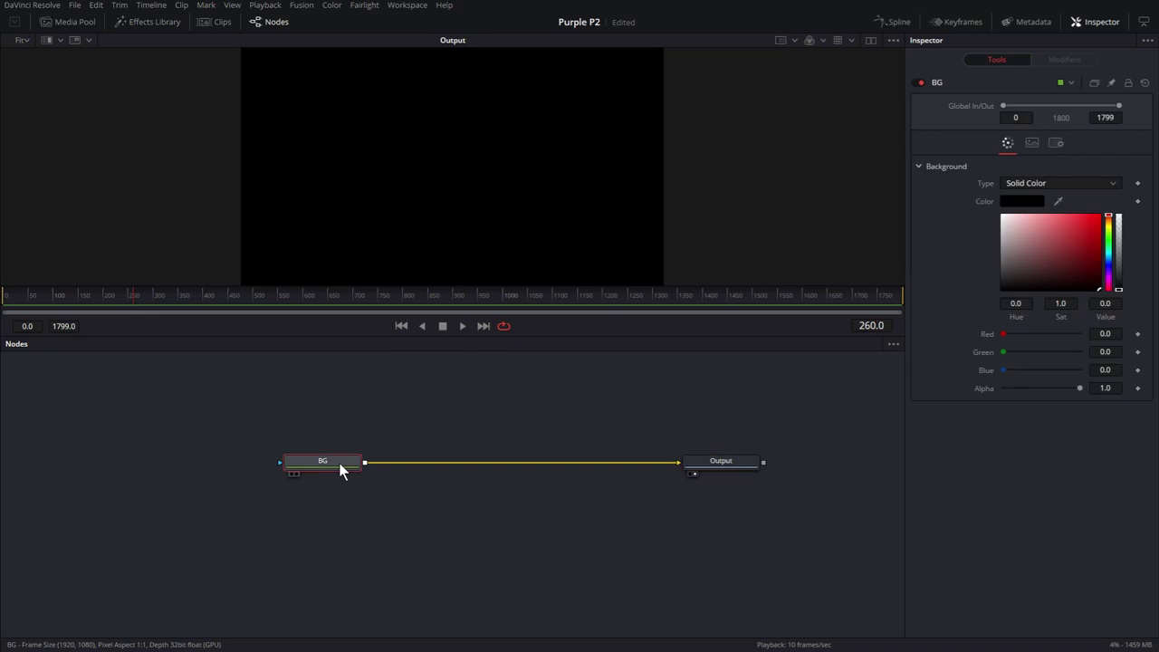
pyautogui.click(1032, 144)
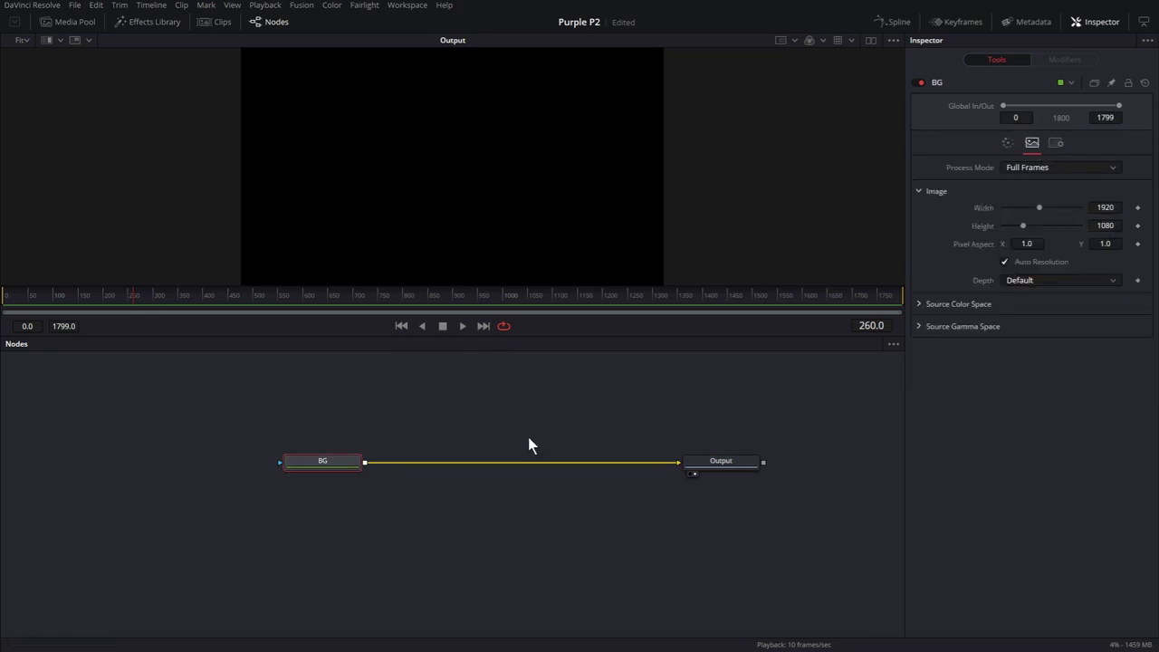
pyautogui.moveTo(756, 461); pyautogui.dragTo(746, 532)
pyautogui.moveTo(339, 468); pyautogui.dragTo(318, 533)
pyautogui.click(556, 488)
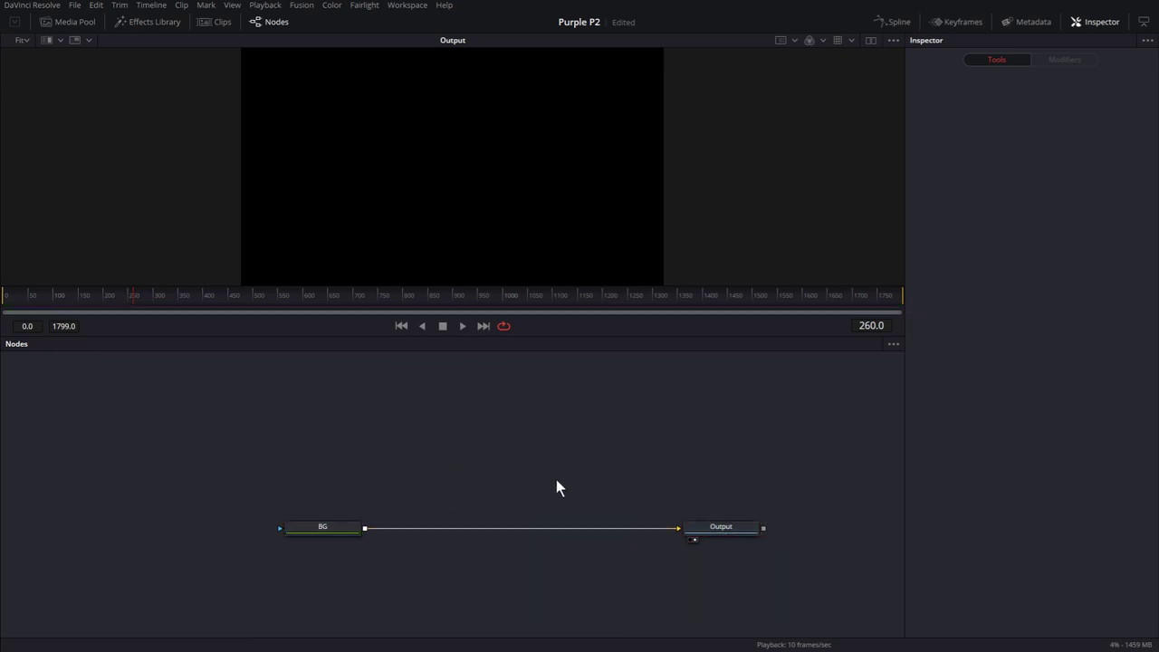
# Add FastNoise1 merged over BG through Merge1 and set its seethe rate to 0.118.
pyautogui.hotkey('shift', 'space')
pyautogui.write('fn')
pyautogui.press('Return')
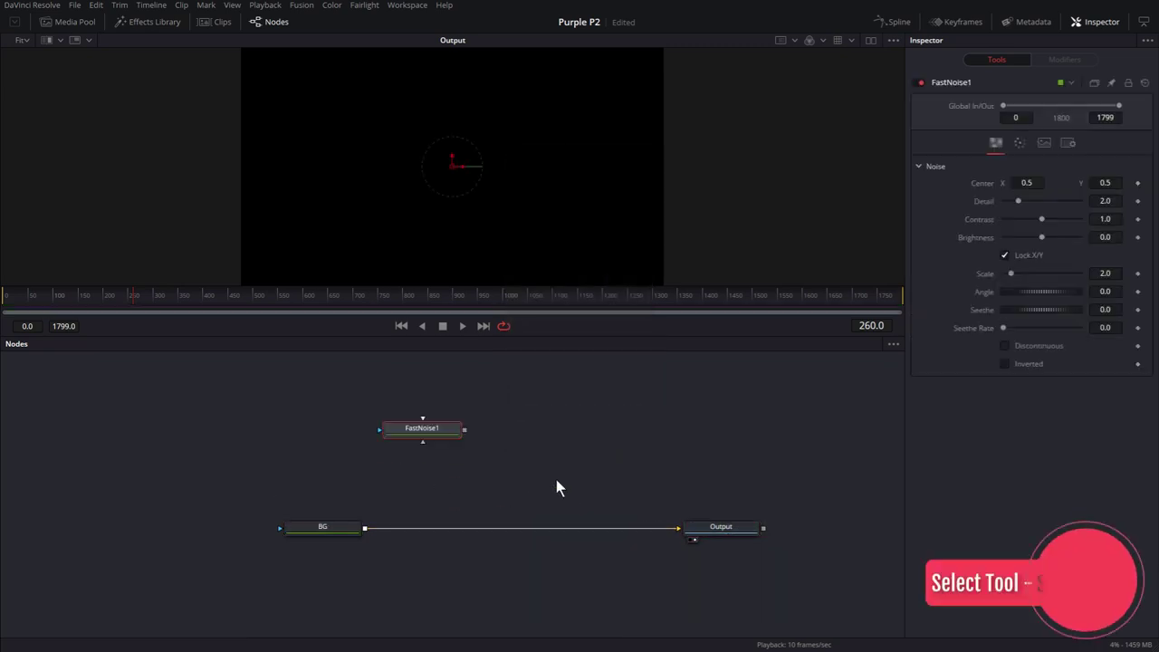
pyautogui.moveTo(465, 432); pyautogui.dragTo(366, 527)
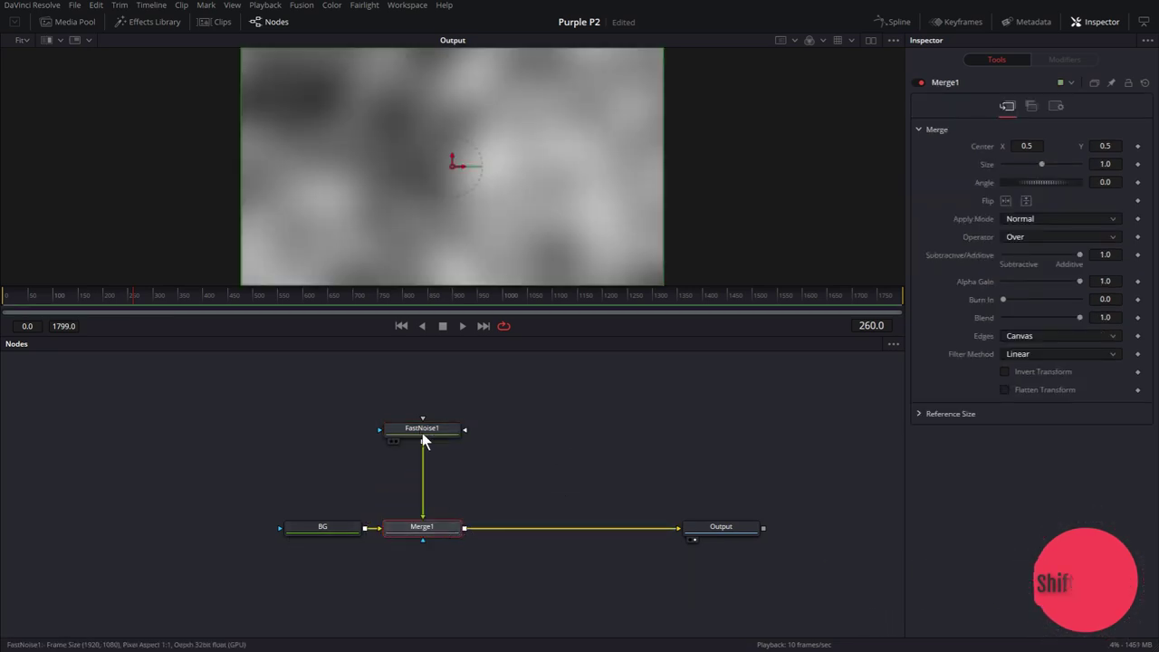
pyautogui.moveTo(424, 436); pyautogui.dragTo(435, 476)
pyautogui.click(478, 364)
pyautogui.click(461, 326)
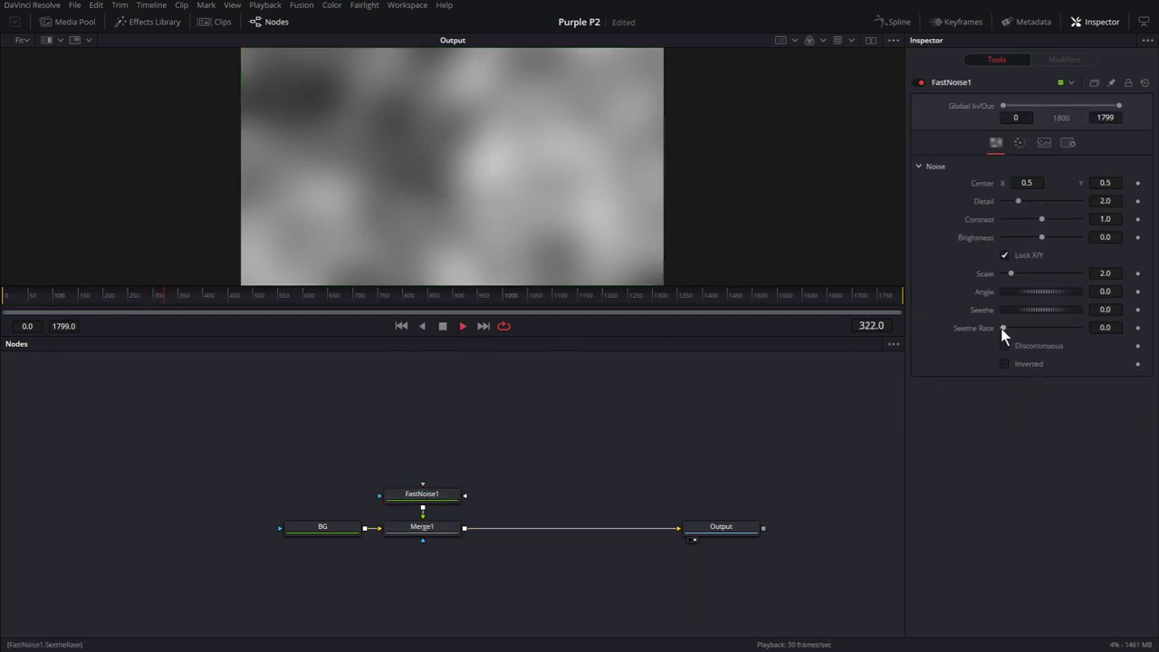
pyautogui.moveTo(1003, 328); pyautogui.dragTo(1011, 329)
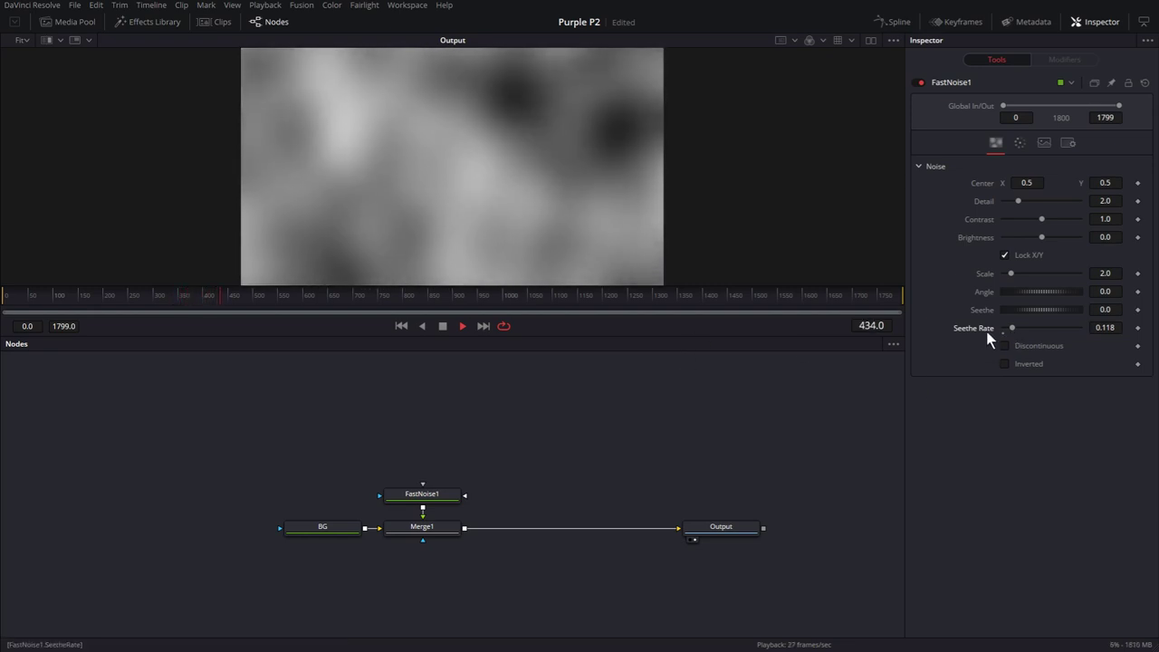
# Tint the noise's Color 1 and Color 2 in dark purple shades.
pyautogui.click(1020, 143)
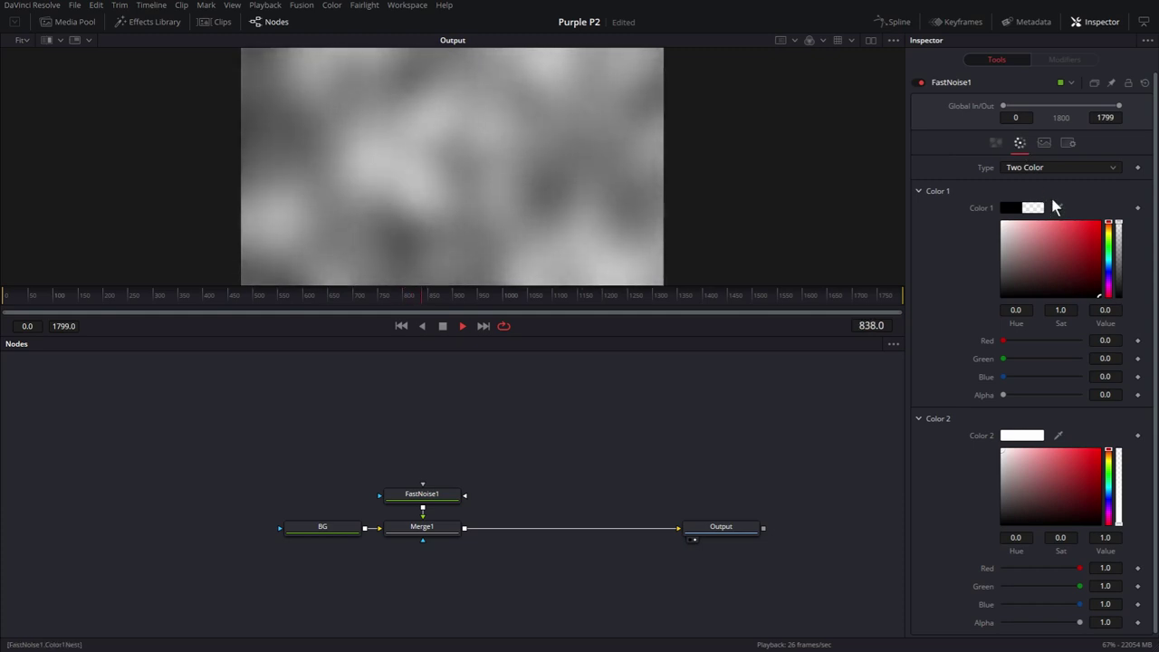
pyautogui.click(1107, 280)
pyautogui.click(1093, 269)
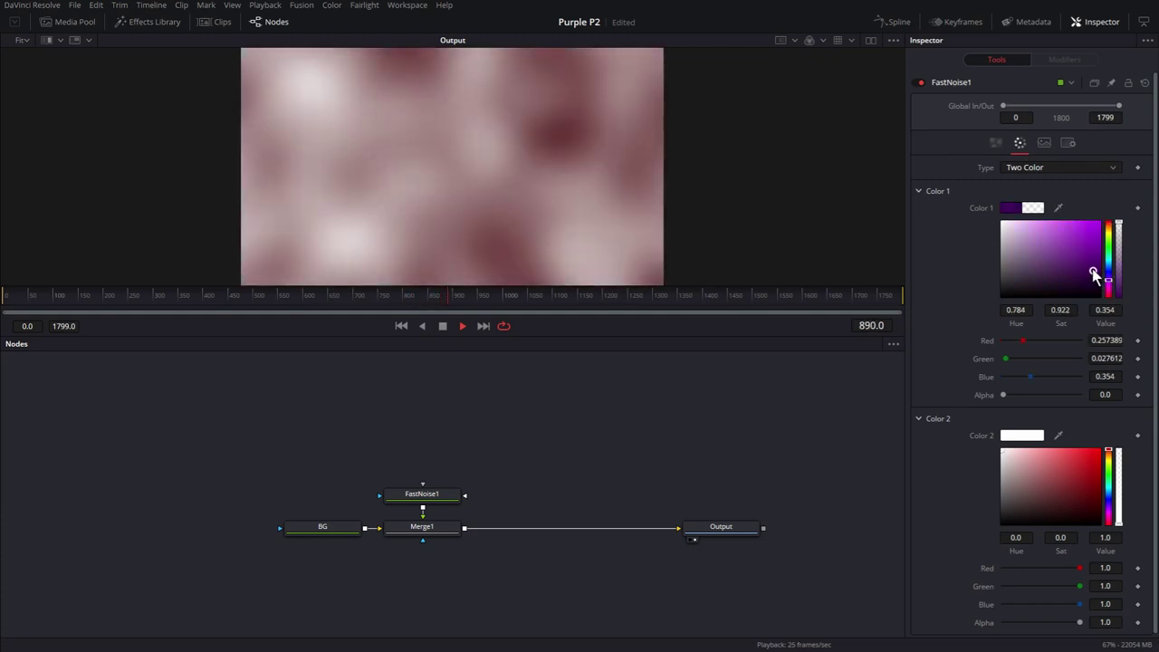
pyautogui.click(1109, 509)
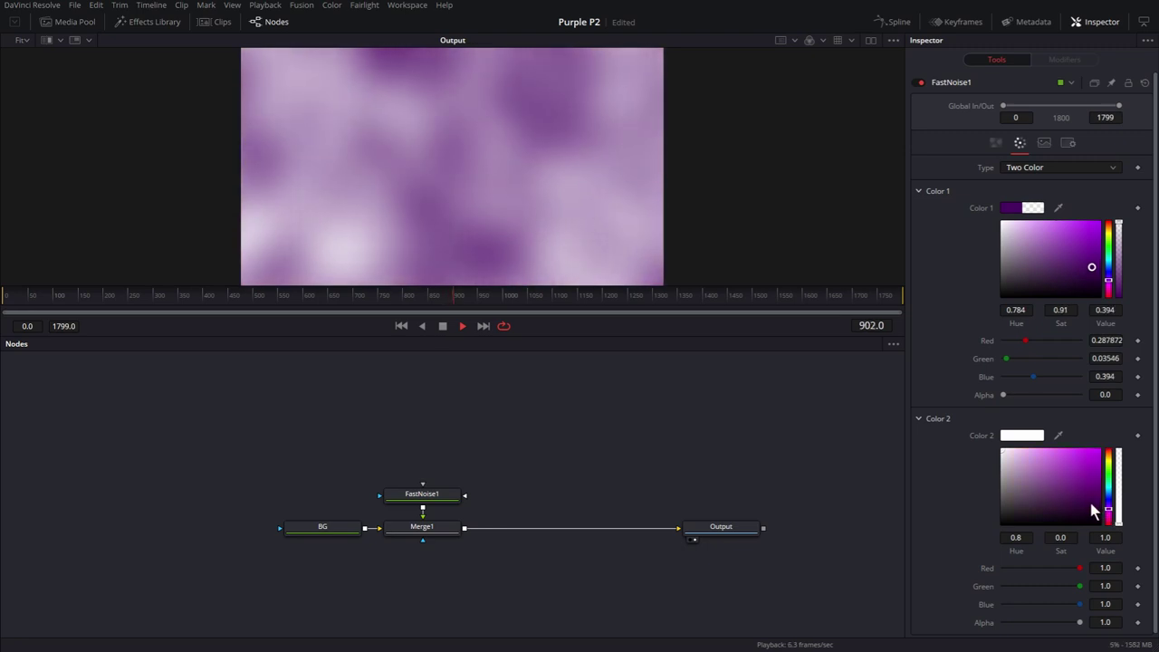
pyautogui.click(1083, 506)
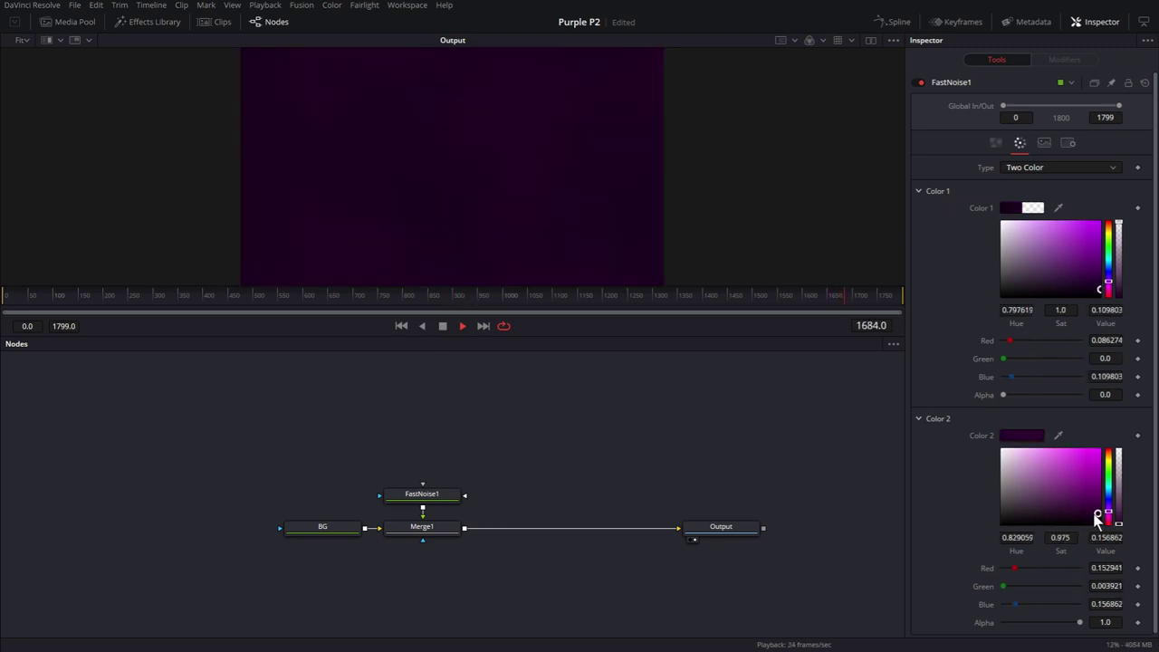
pyautogui.click(1097, 515)
pyautogui.moveTo(1097, 515); pyautogui.dragTo(1100, 513)
# Set FastNoise1 Detail 5, Contrast 2.7, Scale 2.35 and Seethe Rate 0.07.
pyautogui.click(996, 142)
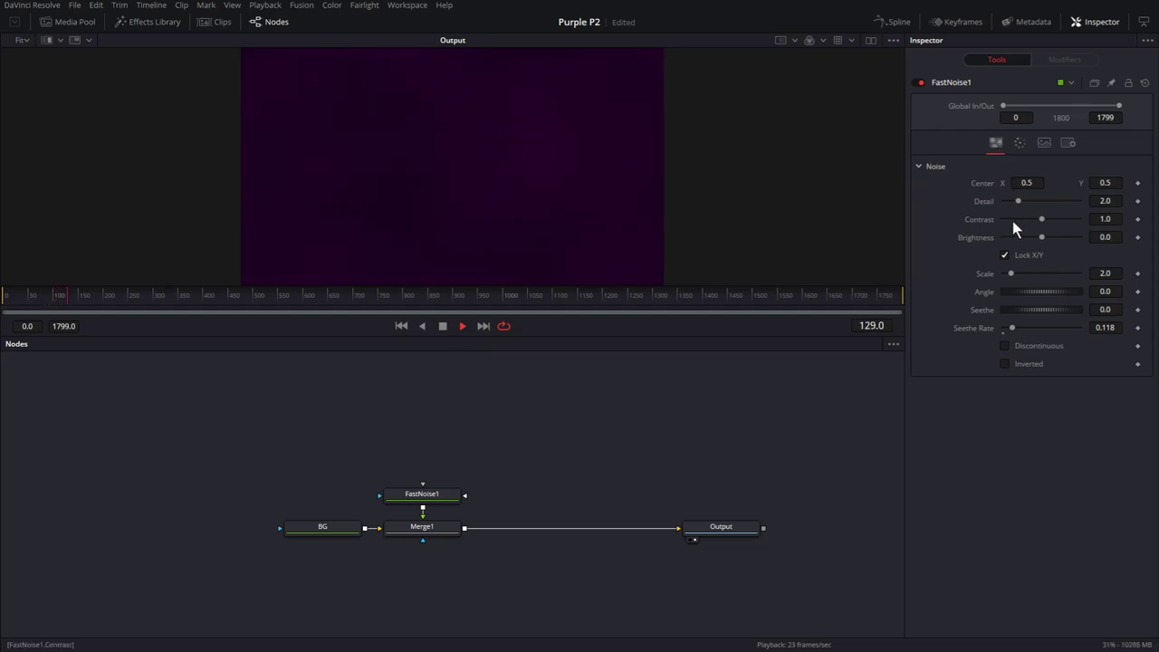
pyautogui.click(1105, 201)
pyautogui.write('5')
pyautogui.press('Tab')
pyautogui.write('2.7')
pyautogui.press('Tab')
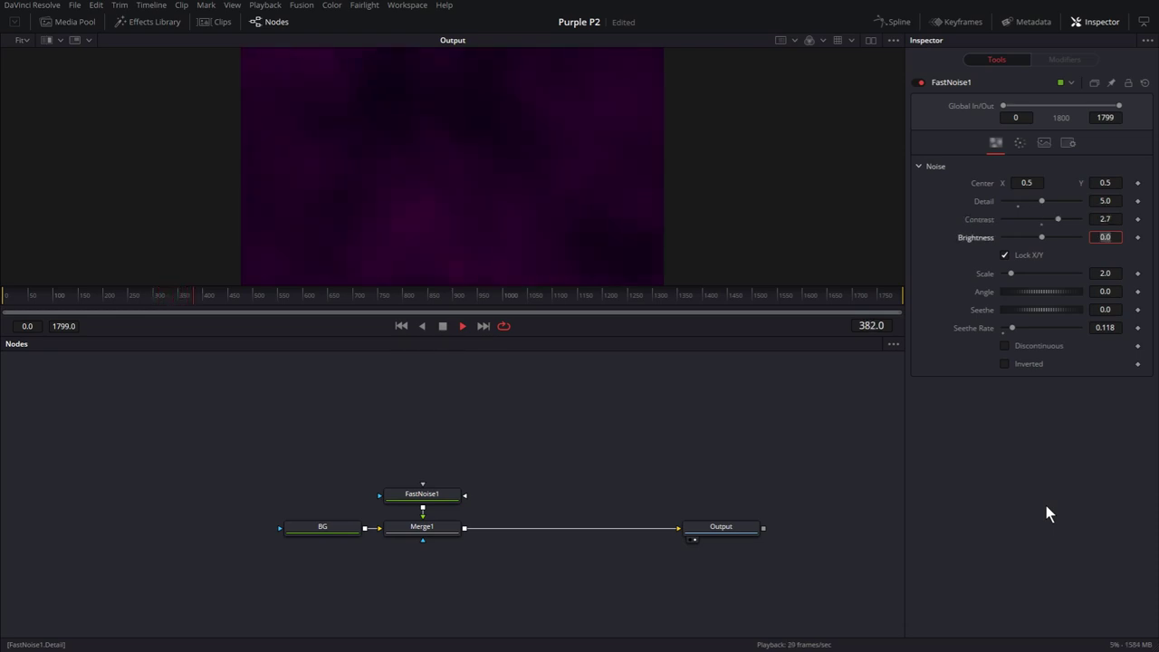
pyautogui.press('Tab')
pyautogui.write('2.35')
pyautogui.press('Tab')
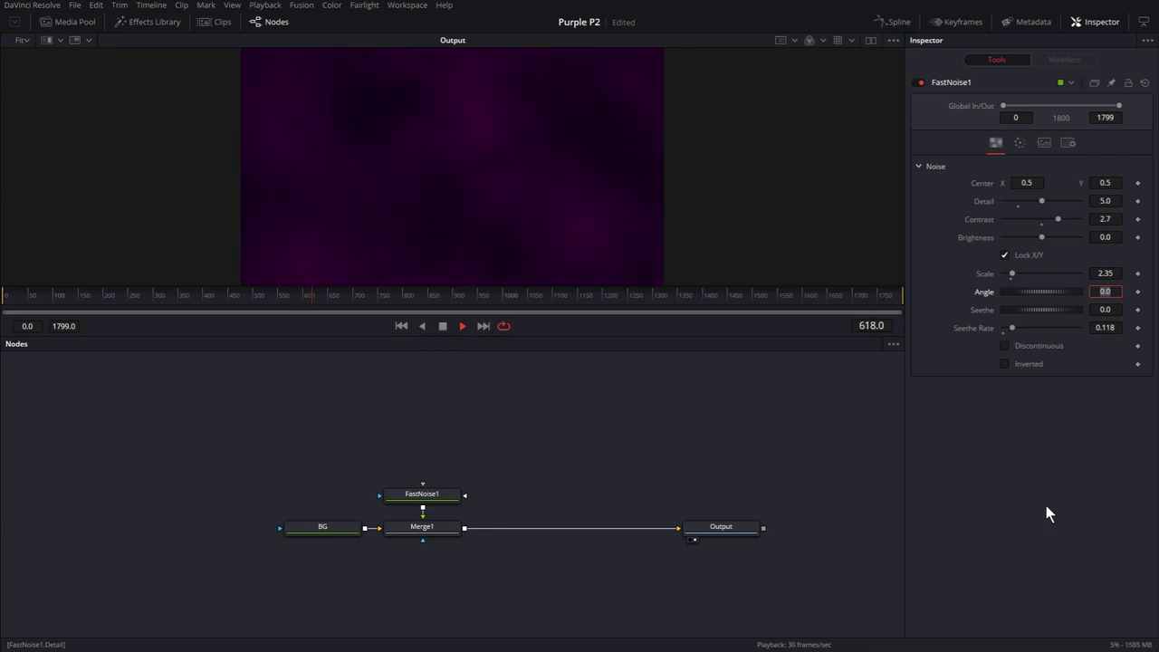
pyautogui.press('Tab')
pyautogui.press('Tab')
pyautogui.write('0.07')
pyautogui.press('Tab')
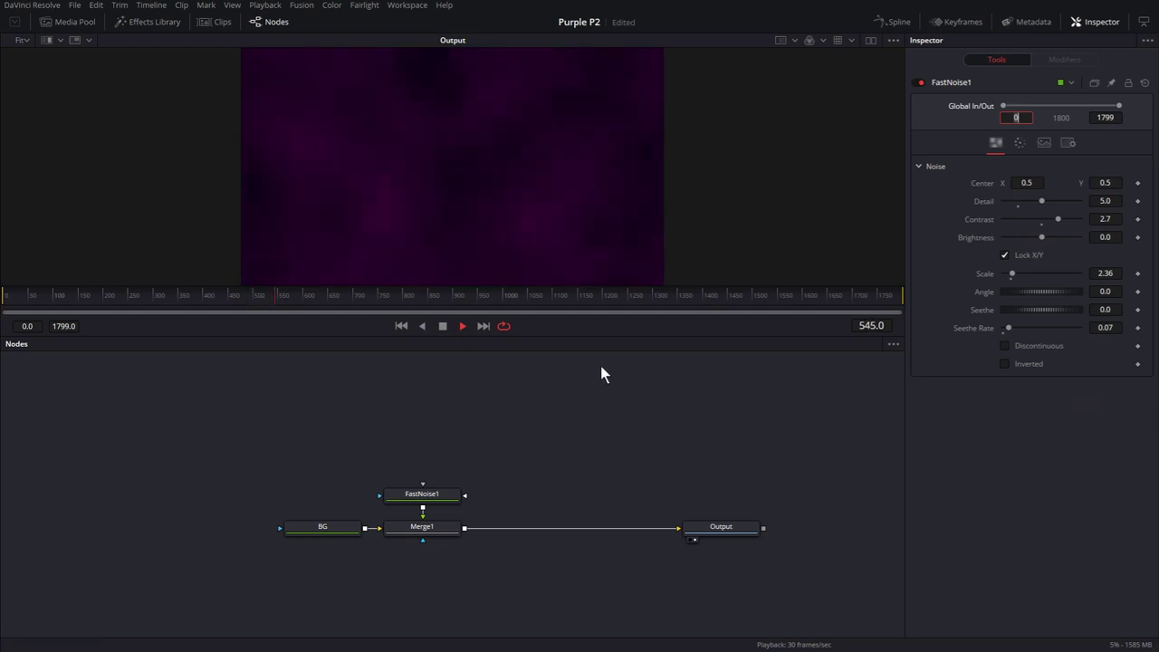
# Set Merge1's Blend to 0.5.
pyautogui.click(432, 528)
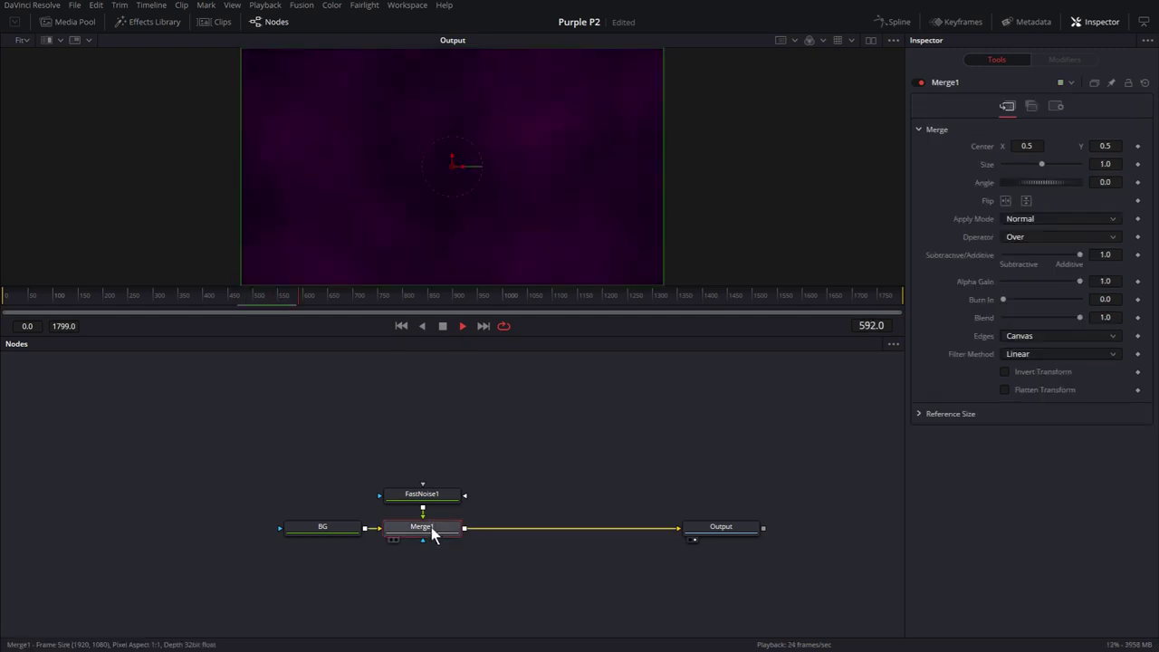
pyautogui.click(1056, 106)
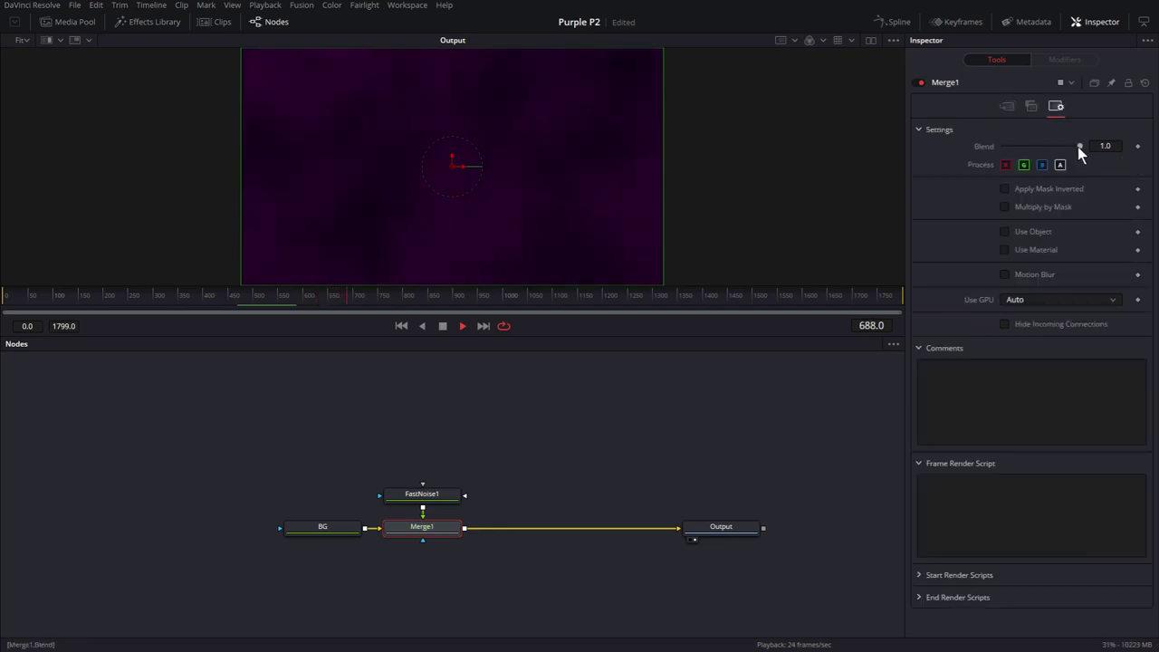
pyautogui.click(1105, 147)
pyautogui.write('0.5')
pyautogui.press('Tab')
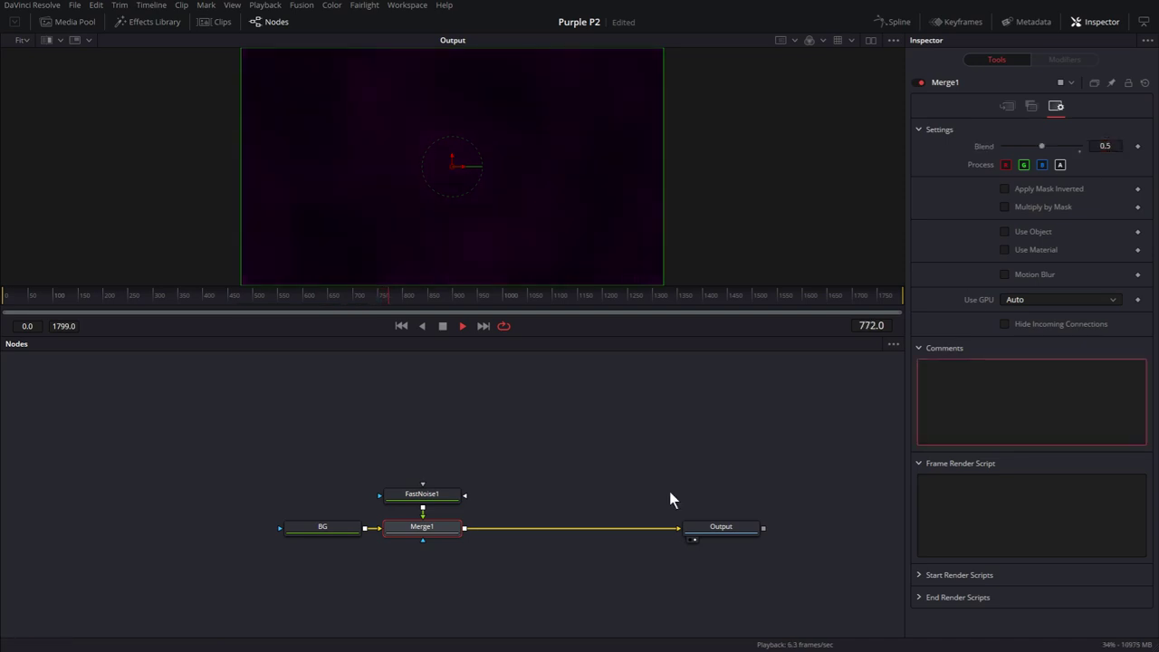
pyautogui.click(645, 458)
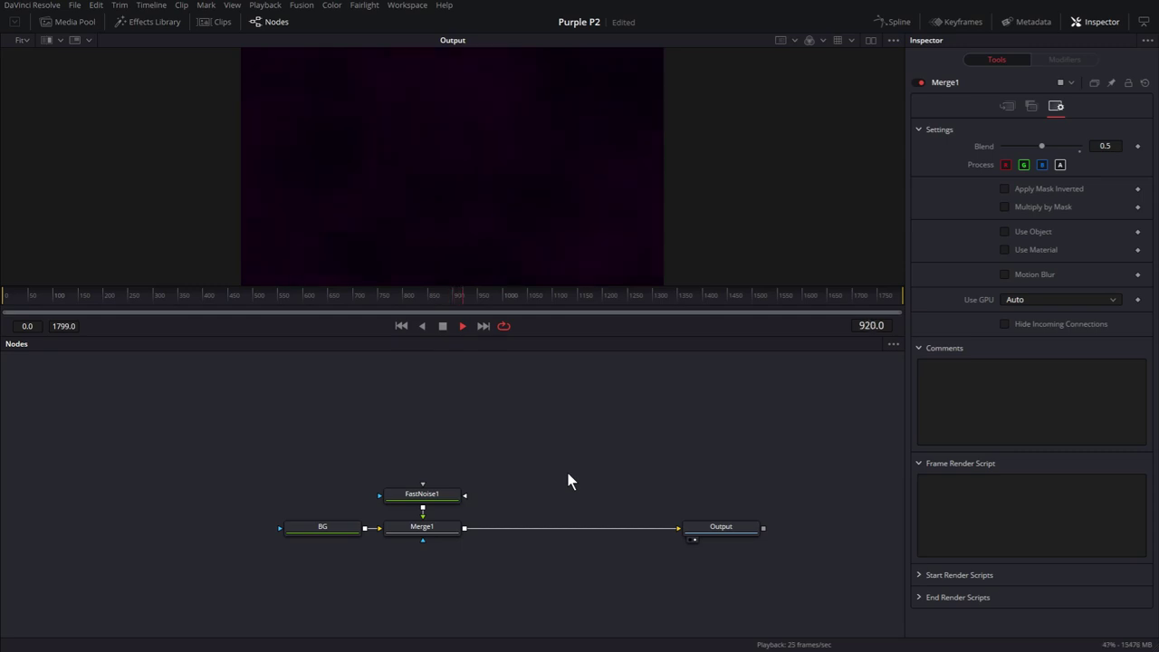
# Add pEmitter1 and pRender1 and wire them into the chain through Merge2.
pyautogui.hotkey('shift', 'space')
pyautogui.write('pem')
pyautogui.press('Return')
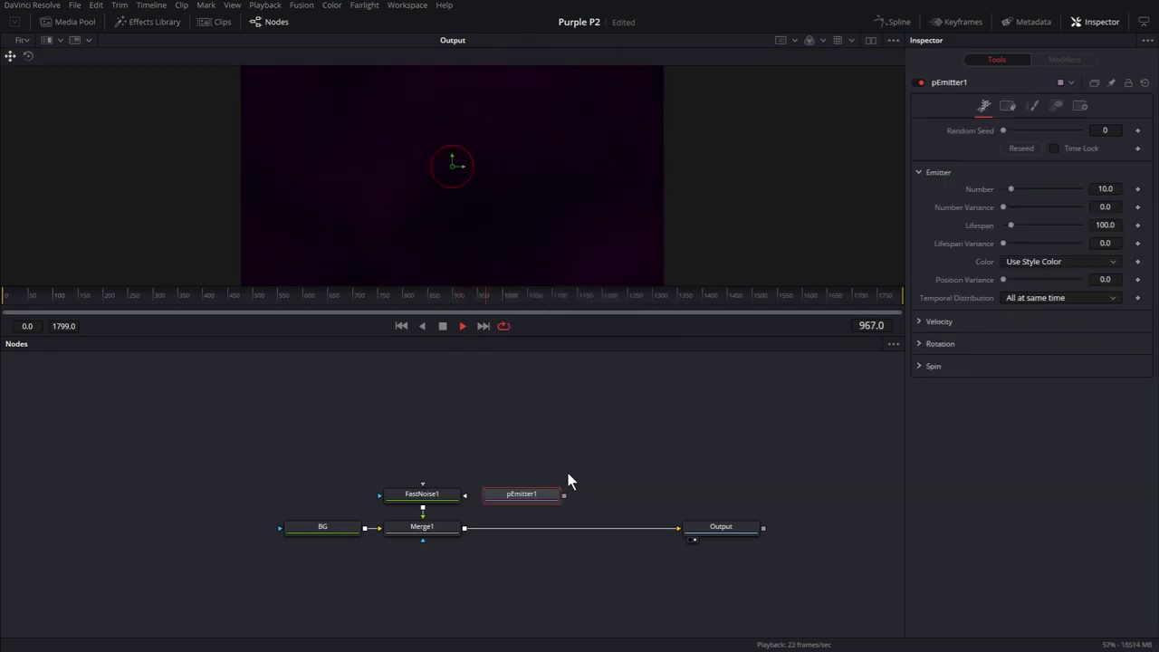
pyautogui.hotkey('shift', 'space')
pyautogui.write('pre')
pyautogui.press('Return')
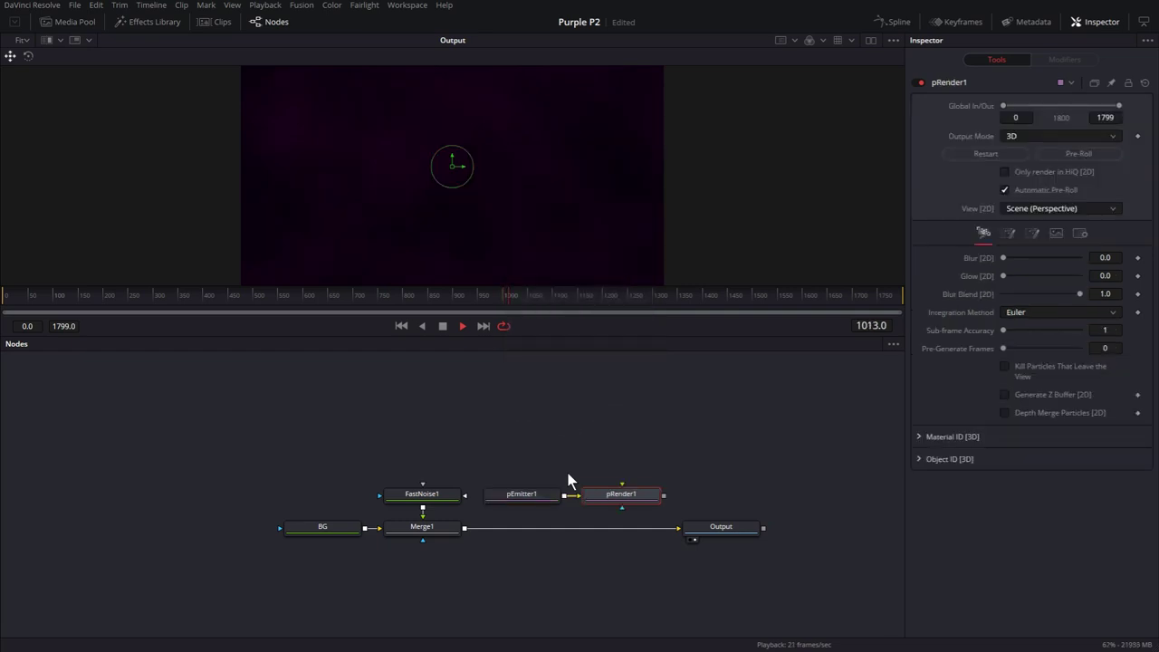
pyautogui.moveTo(531, 494); pyautogui.dragTo(530, 462)
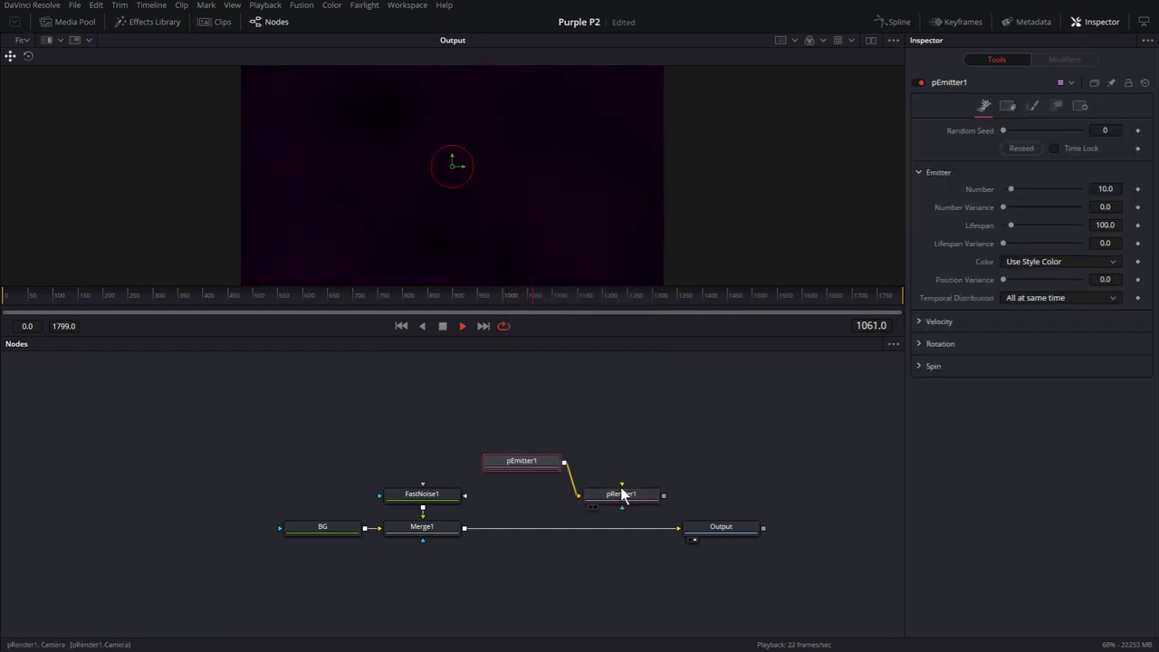
pyautogui.moveTo(623, 498); pyautogui.dragTo(521, 529)
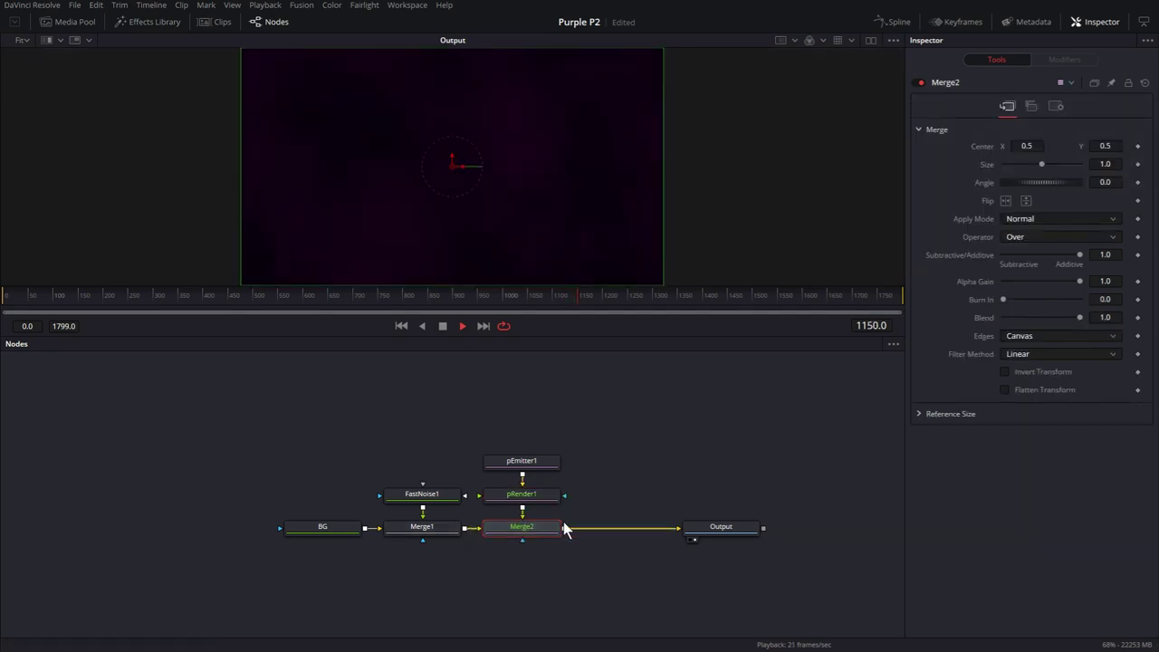
# Make pEmitter1's region a Rectangle with Width and Height 1.0.
pyautogui.click(555, 467)
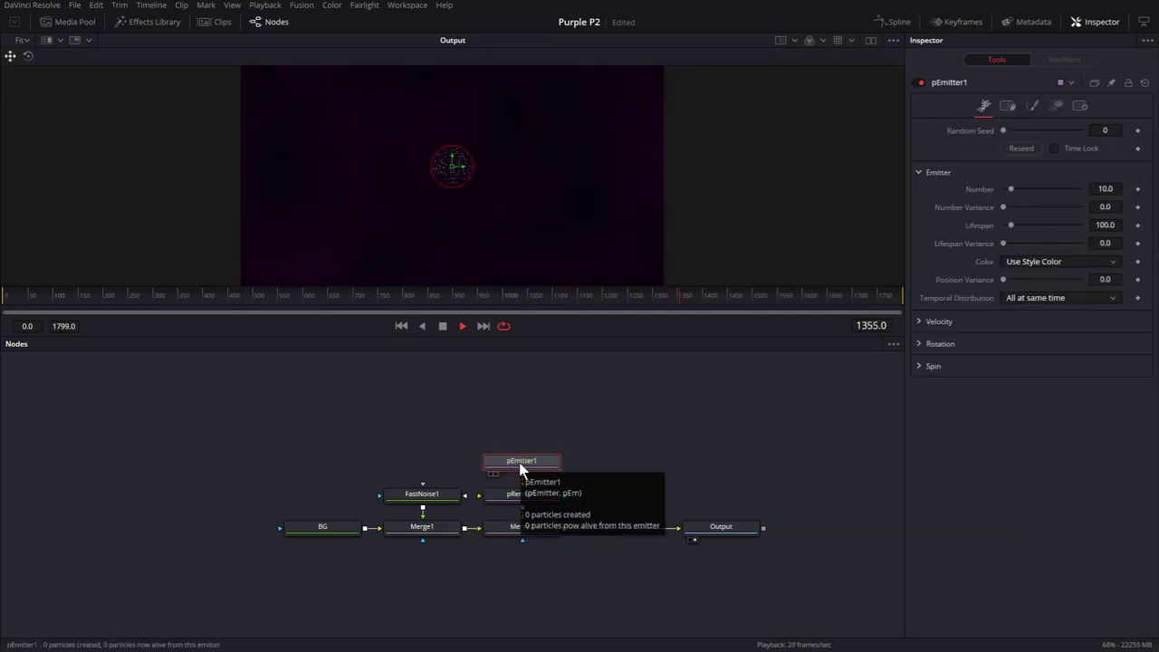
pyautogui.click(1057, 106)
pyautogui.click(1049, 149)
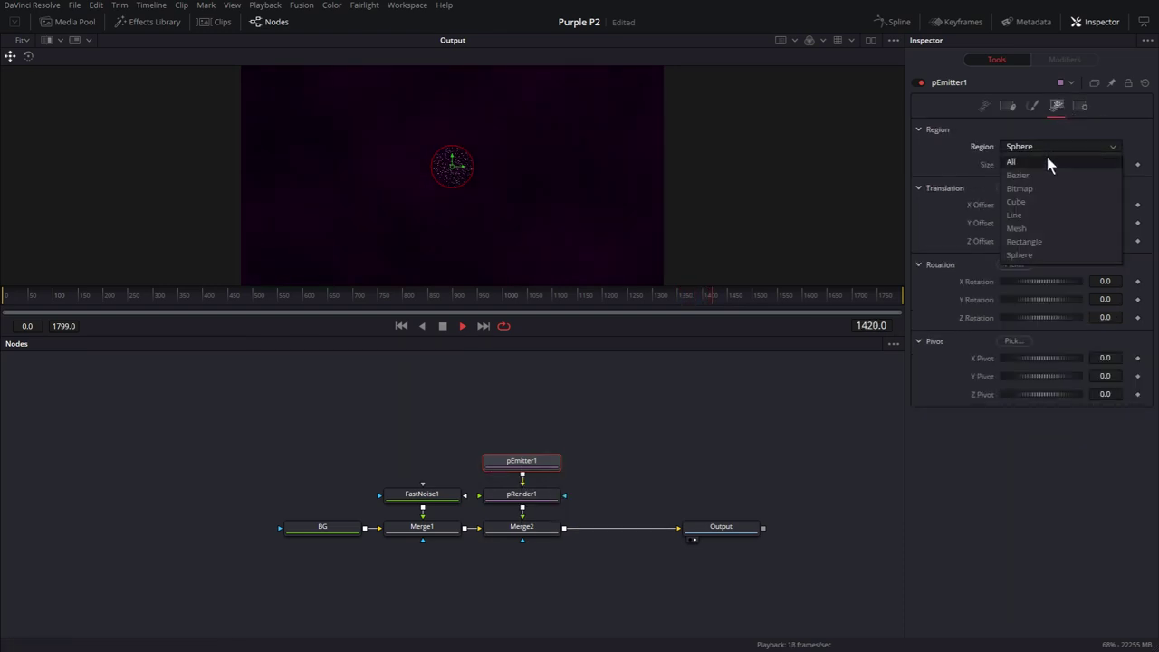
pyautogui.click(1044, 254)
pyautogui.moveTo(1012, 187); pyautogui.dragTo(1113, 180)
pyautogui.moveTo(1012, 204); pyautogui.dragTo(1097, 205)
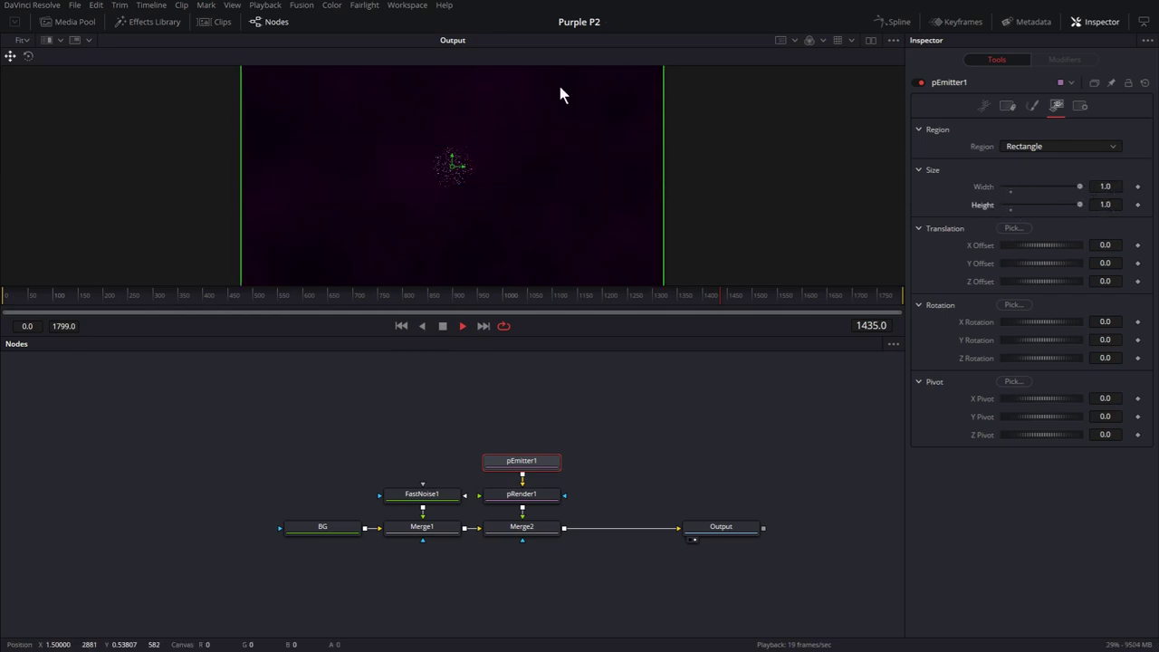
pyautogui.click(985, 106)
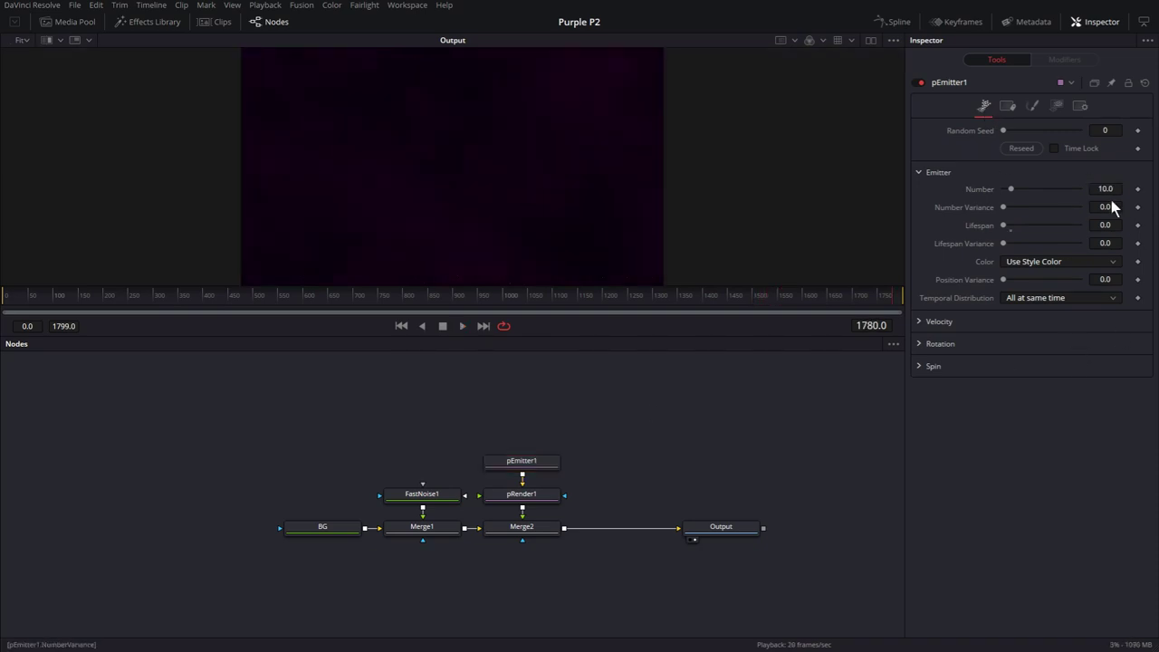
# Set pEmitter1 to emit 5 particles with Lifespan 200 and Lifespan Variance 100.
pyautogui.click(1110, 189)
pyautogui.write('5')
pyautogui.press('Tab')
pyautogui.press('Tab')
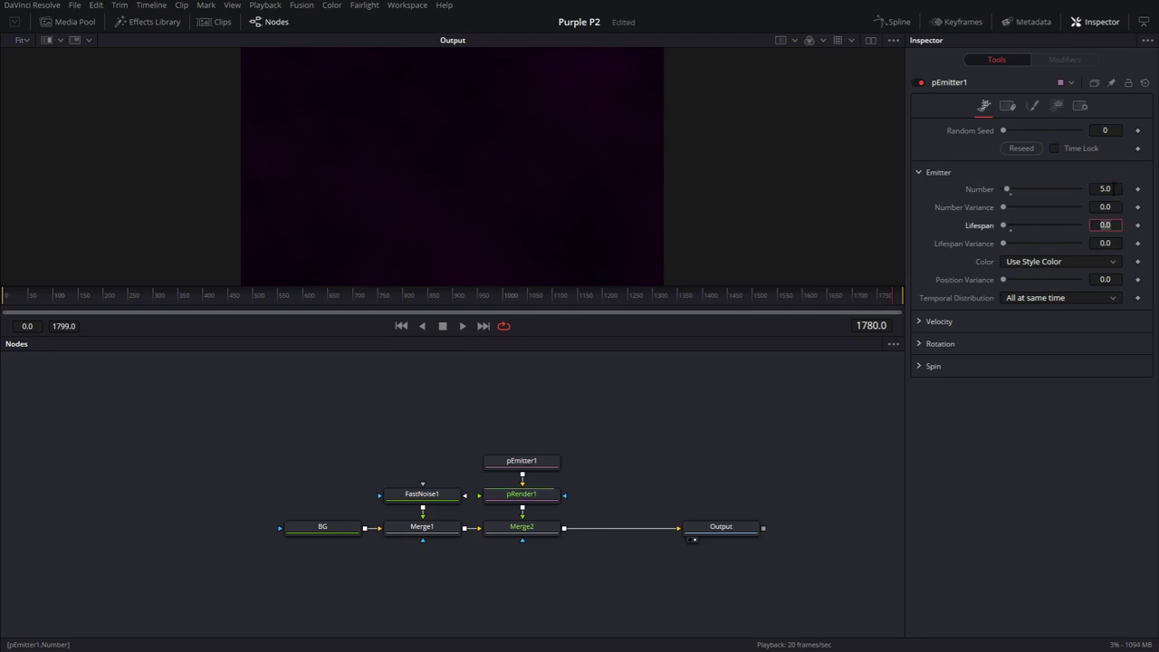
pyautogui.write('200')
pyautogui.press('Tab')
pyautogui.write('100')
pyautogui.press('Tab')
# Set particle Velocity 0.01, Angle Z 271 and Angle Z Variance 100.
pyautogui.click(917, 321)
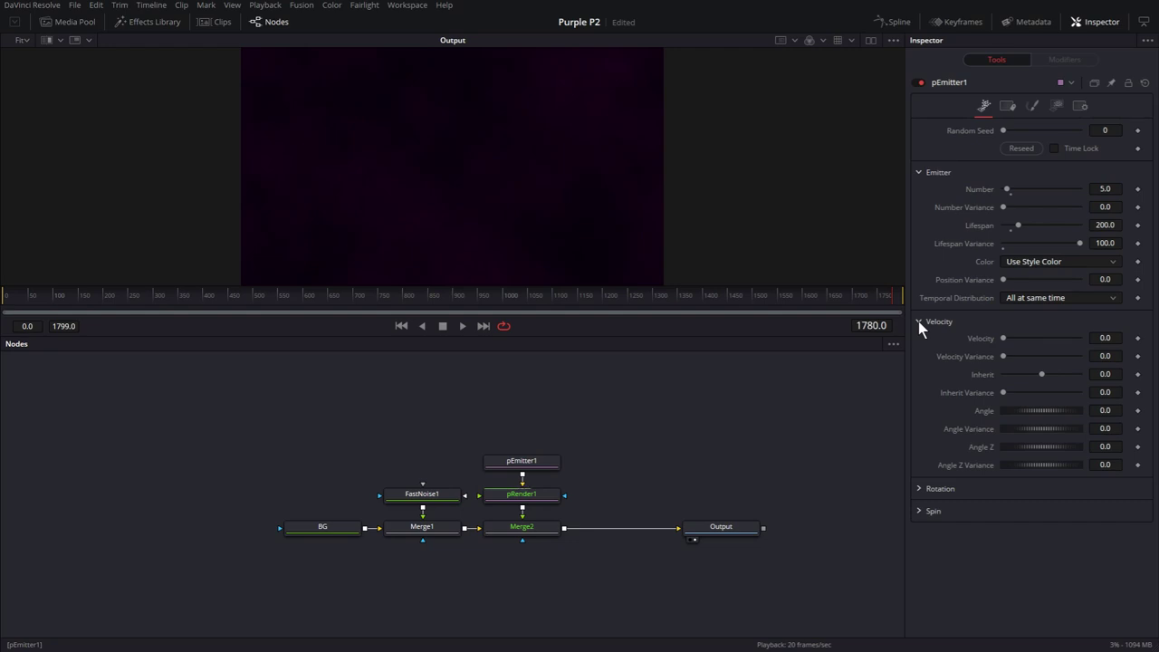
pyautogui.click(1112, 338)
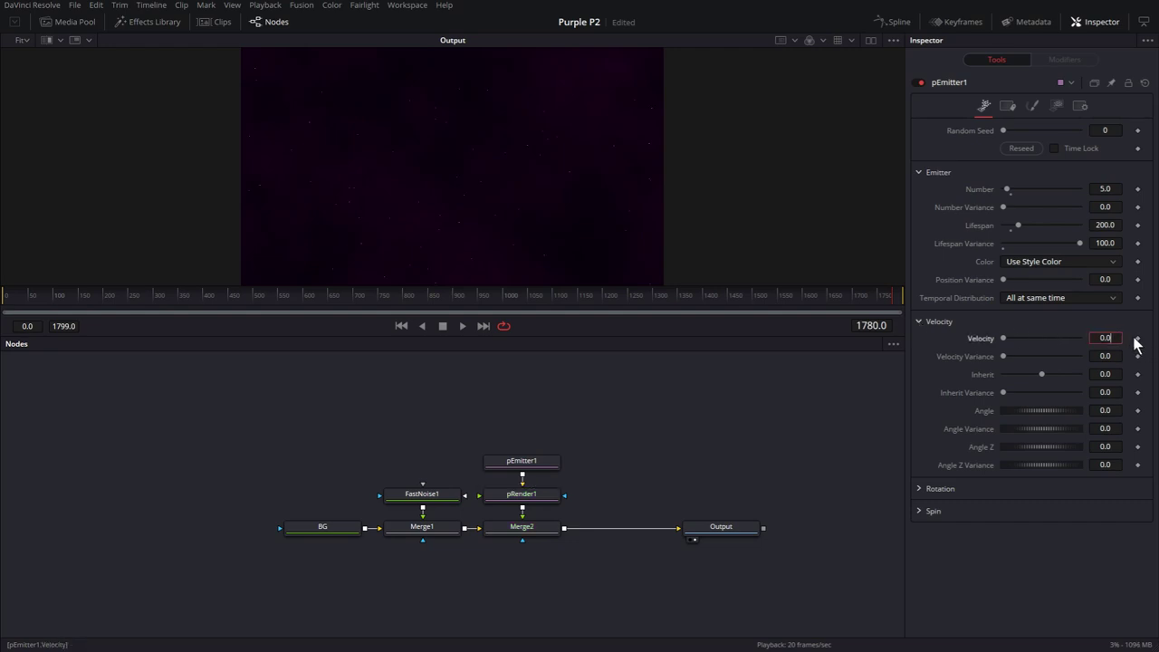
pyautogui.write('1')
pyautogui.press('Tab')
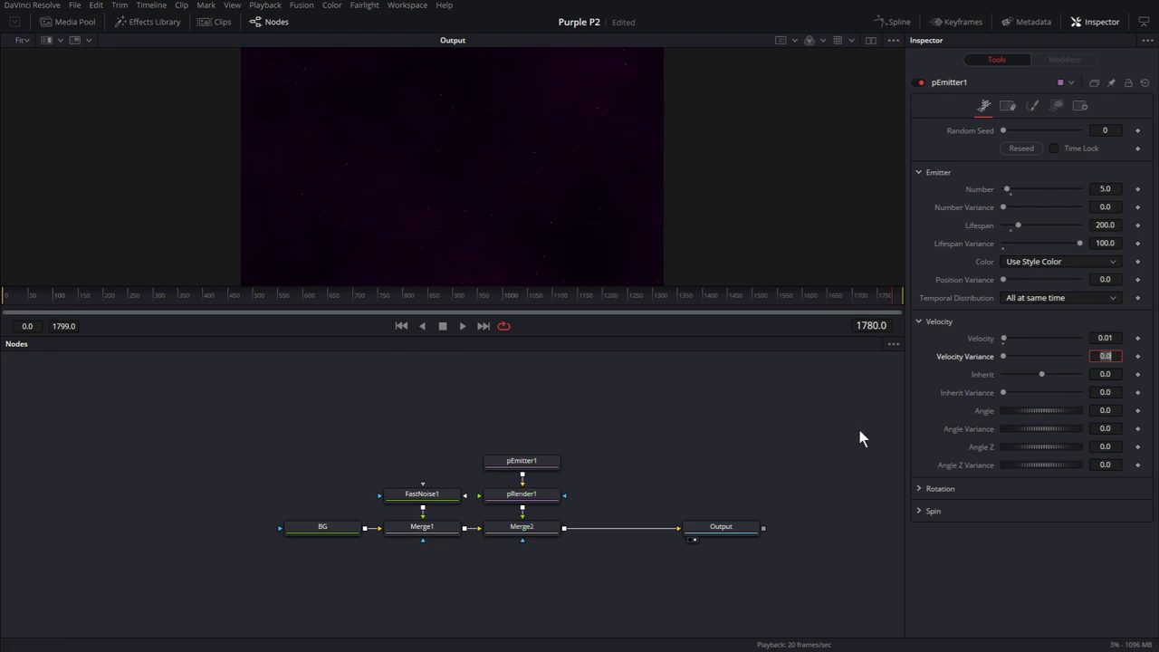
pyautogui.click(461, 326)
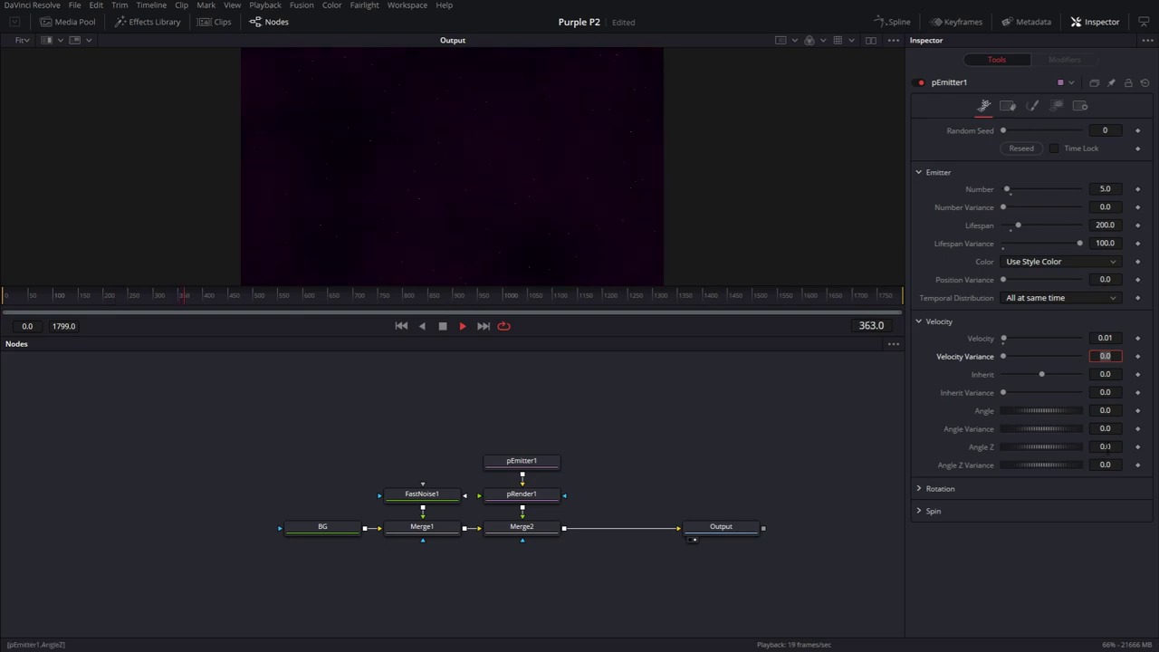
pyautogui.click(1105, 447)
pyautogui.press('BackSpace')
pyautogui.write('271')
pyautogui.press('Tab')
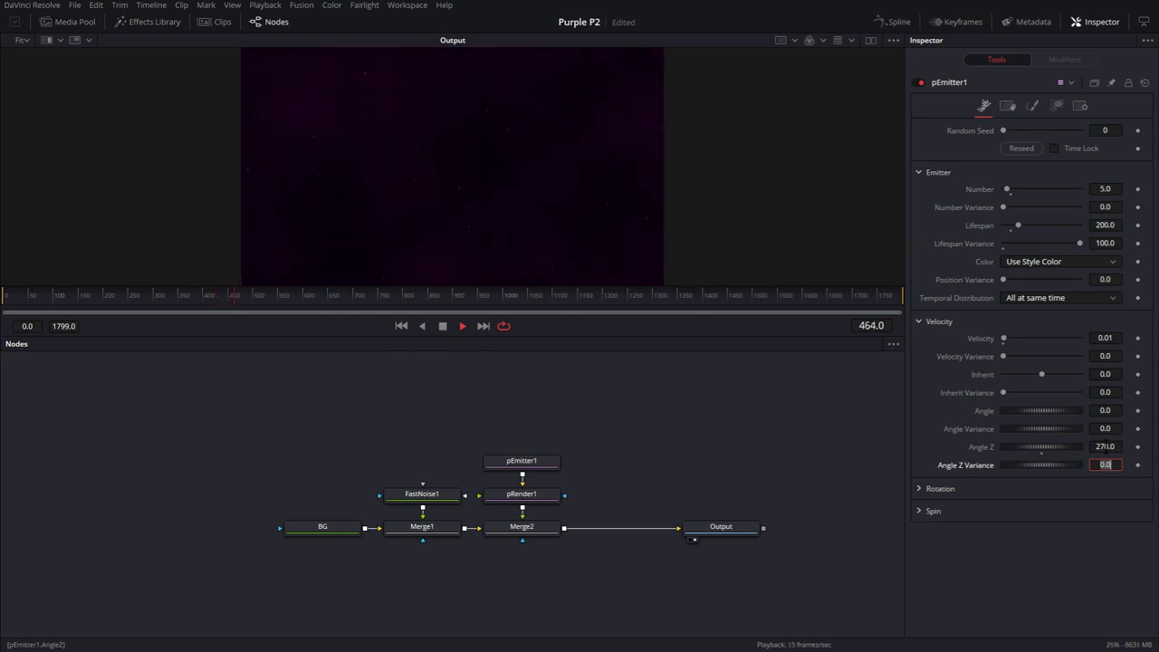
pyautogui.write('100')
pyautogui.press('Return')
pyautogui.click(1035, 107)
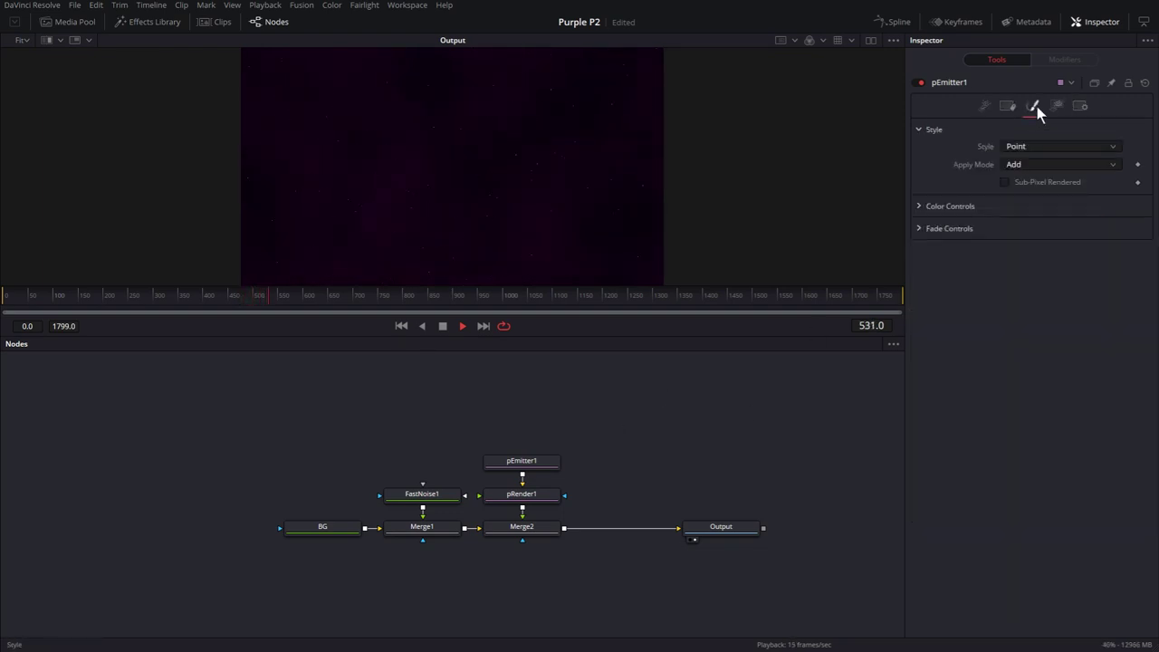
# Make the particles NGon style in a saturated purple.
pyautogui.click(1039, 145)
pyautogui.click(1035, 227)
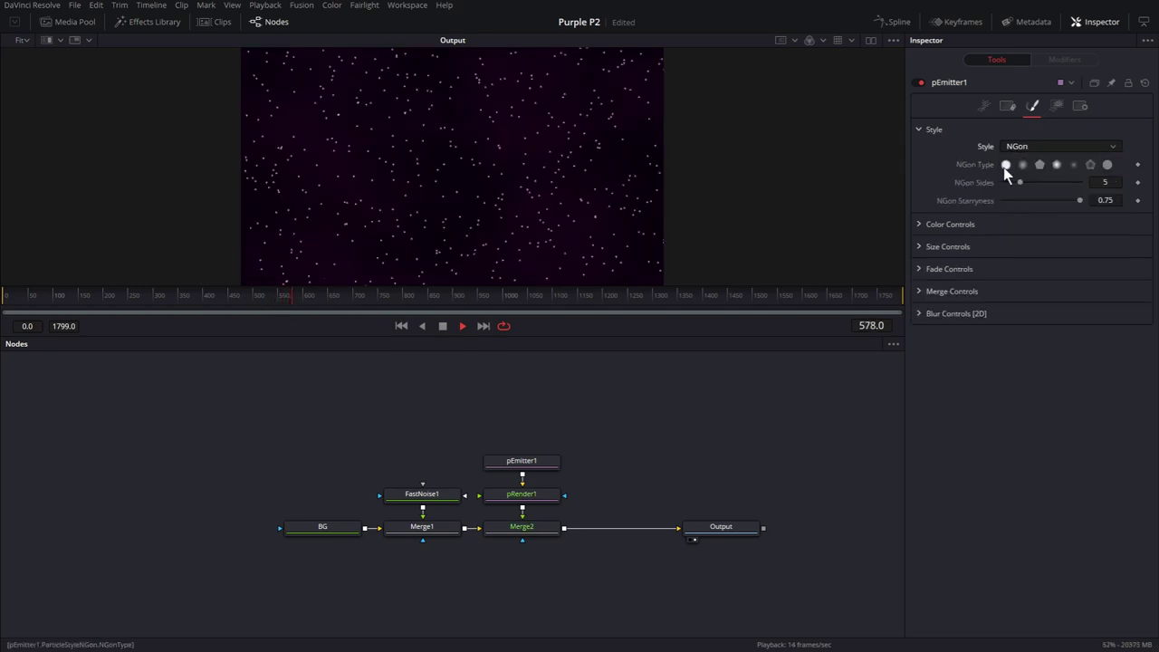
pyautogui.click(919, 223)
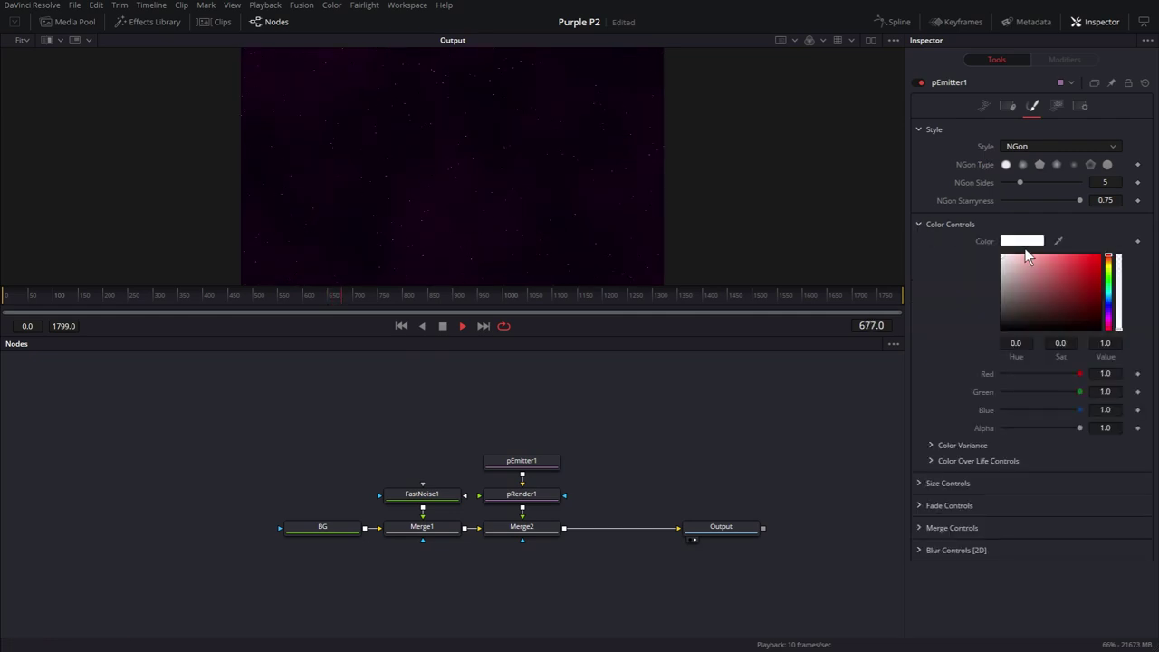
pyautogui.click(1108, 314)
pyautogui.click(1094, 309)
pyautogui.moveTo(1094, 311); pyautogui.dragTo(1099, 283)
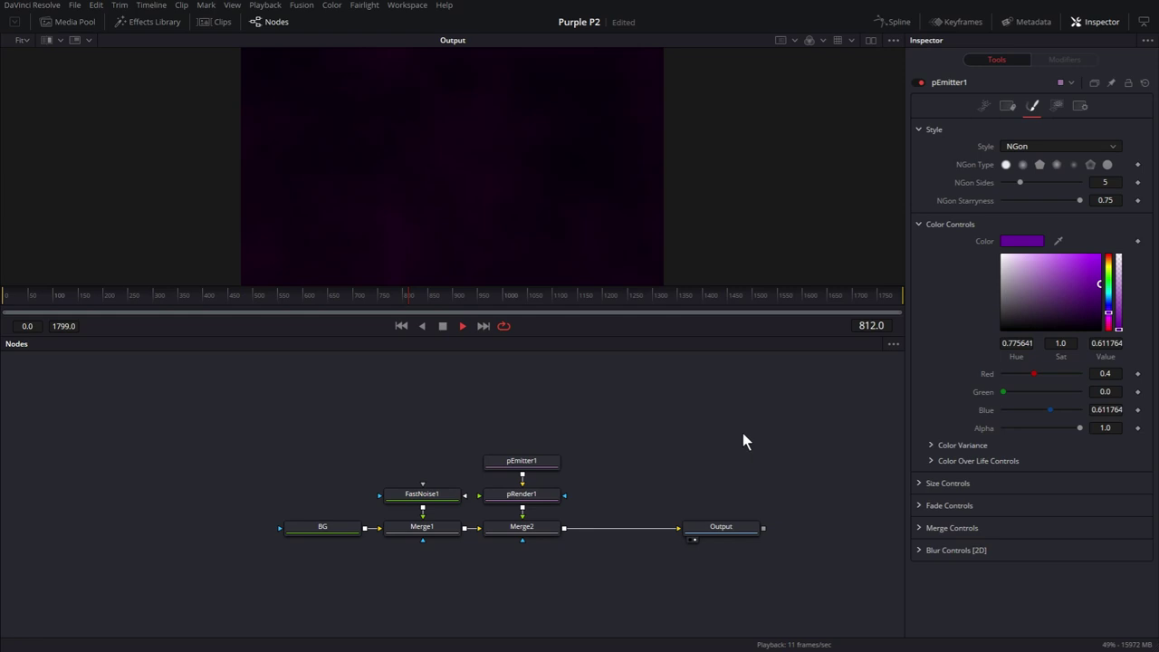
# Set particle Alpha to 0.28 and lower the Alpha Variance low end to negative.
pyautogui.click(1105, 428)
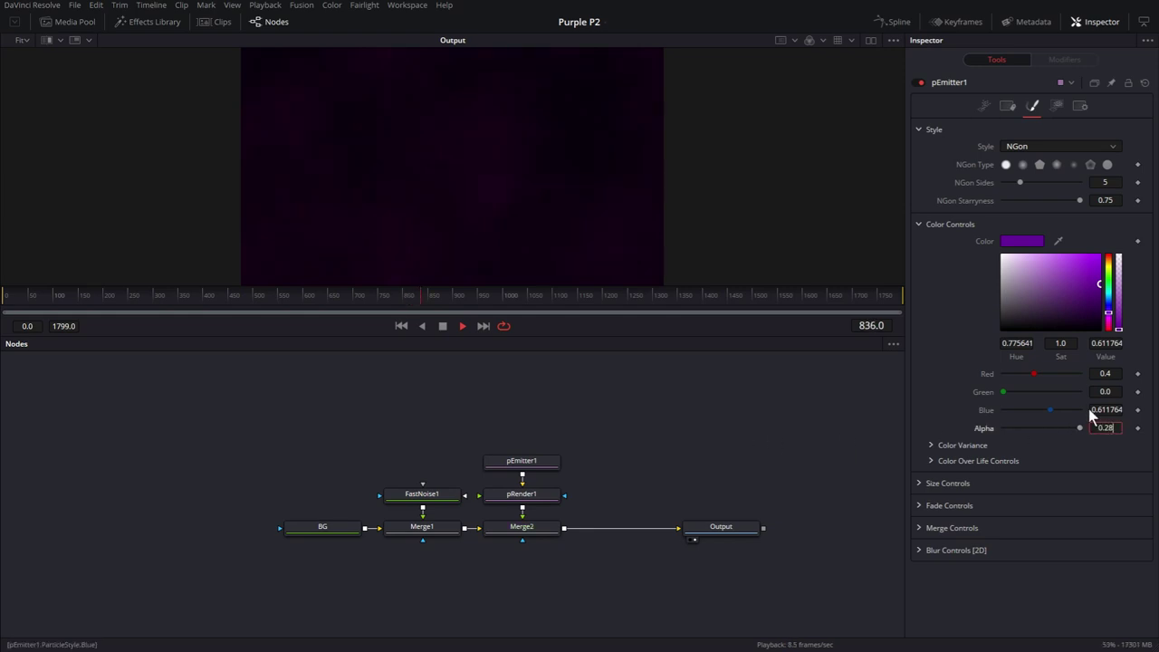
pyautogui.write('0.28')
pyautogui.press('Return')
pyautogui.click(963, 445)
pyautogui.scroll(-2, 1009, 426)
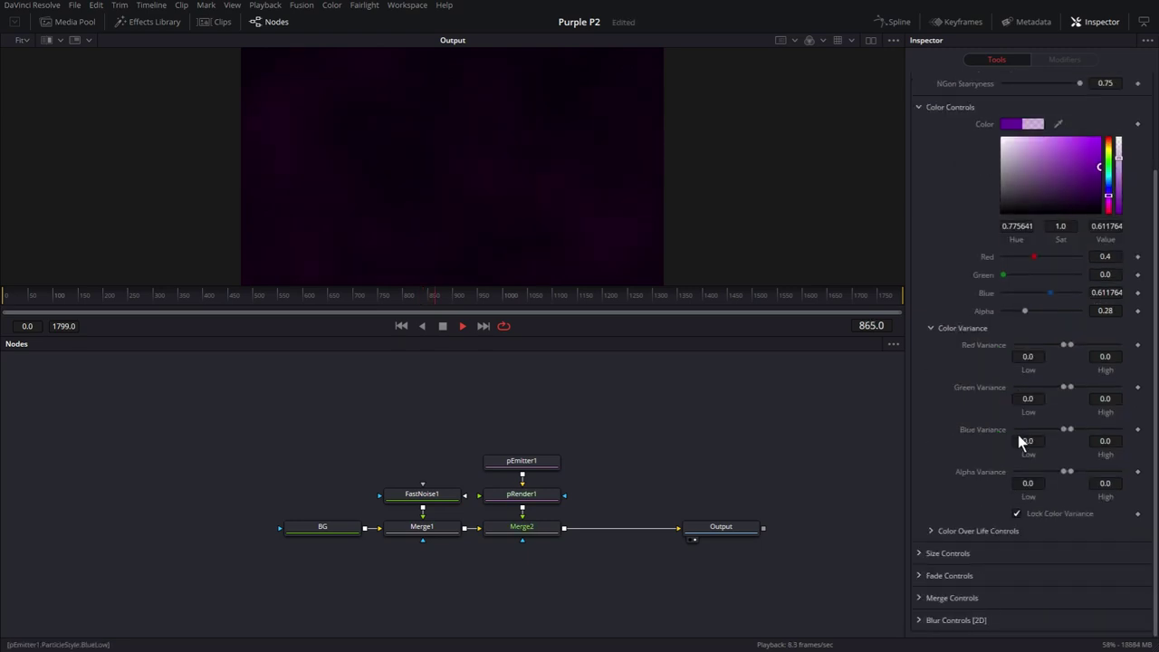
pyautogui.moveTo(1063, 471); pyautogui.dragTo(1035, 475)
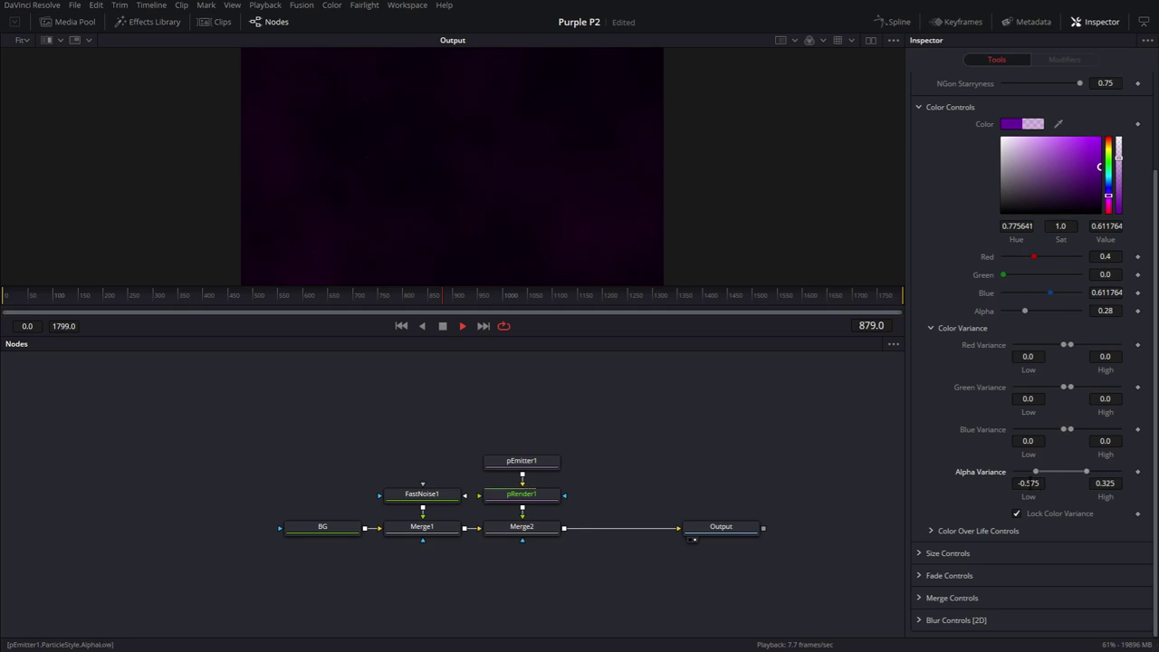
pyautogui.click(919, 107)
pyautogui.click(919, 130)
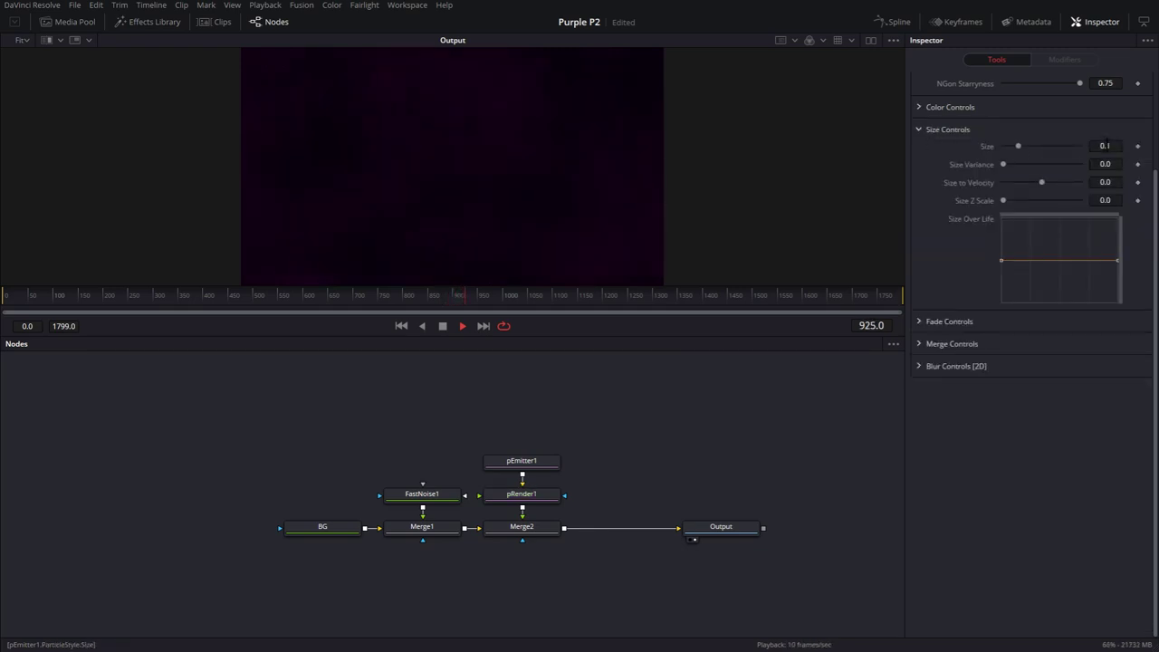
# Set particle Size to 0.15 with Size Variance 0.126.
pyautogui.click(1106, 141)
pyautogui.write('0.15')
pyautogui.press('Tab')
pyautogui.write('0.126')
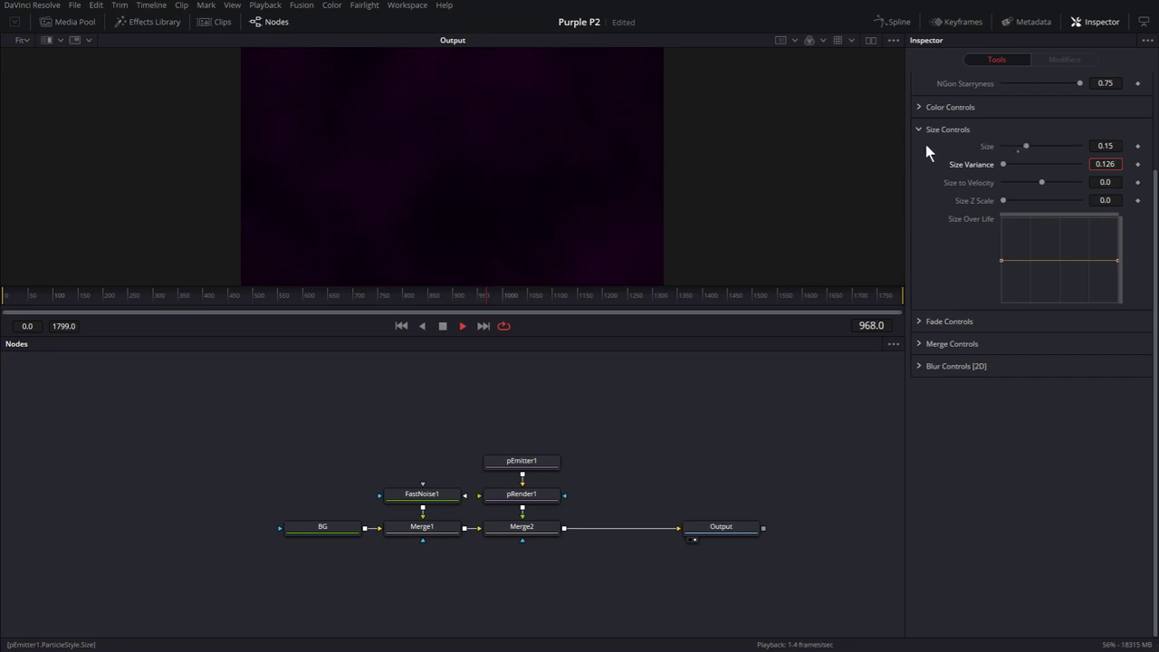
# Fade the particles in at 0.25 and out at 0.75.
pyautogui.click(1005, 322)
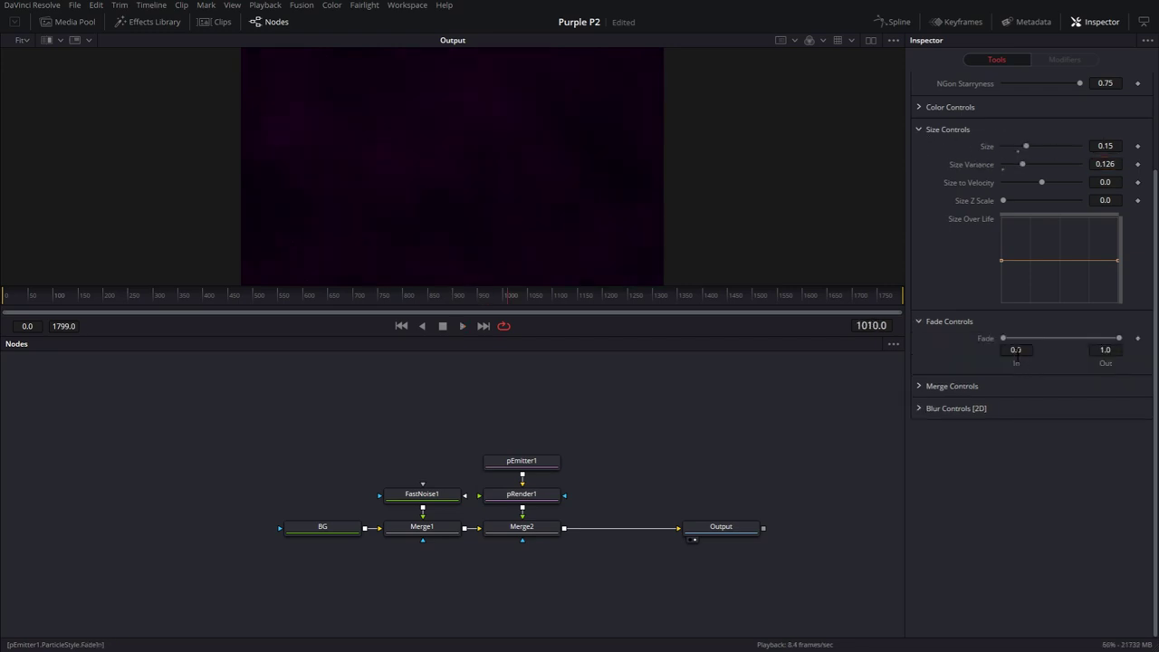
pyautogui.click(1016, 350)
pyautogui.write('0.25')
pyautogui.press('Tab')
pyautogui.write('0.75')
# Set pRender1's Pre-Generate Frames to 30.
pyautogui.click(538, 494)
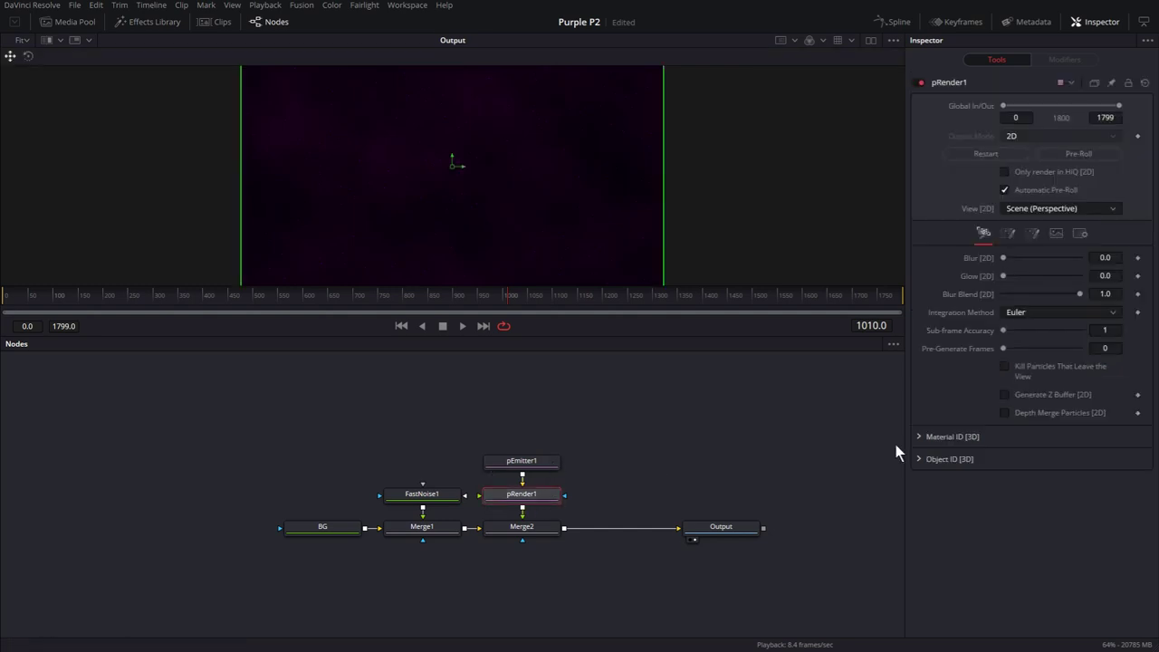
pyautogui.click(1116, 349)
pyautogui.write('30')
pyautogui.press('Tab')
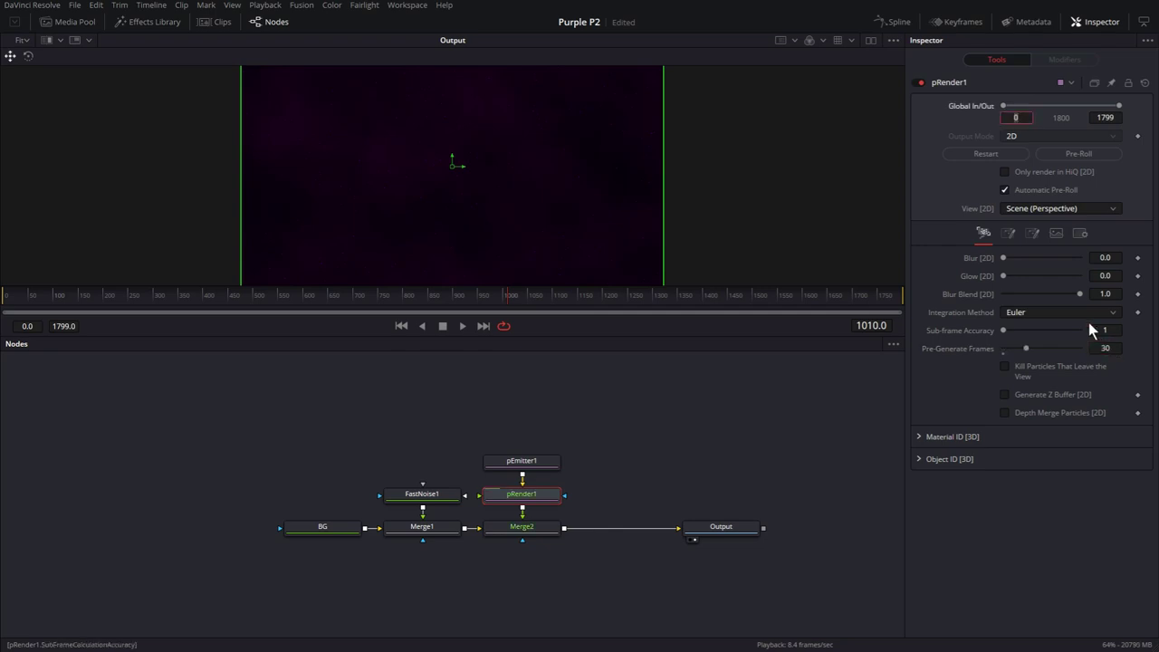
# Move the particle nodes up and add a Glow node below pRender1.
pyautogui.moveTo(544, 498); pyautogui.dragTo(543, 469)
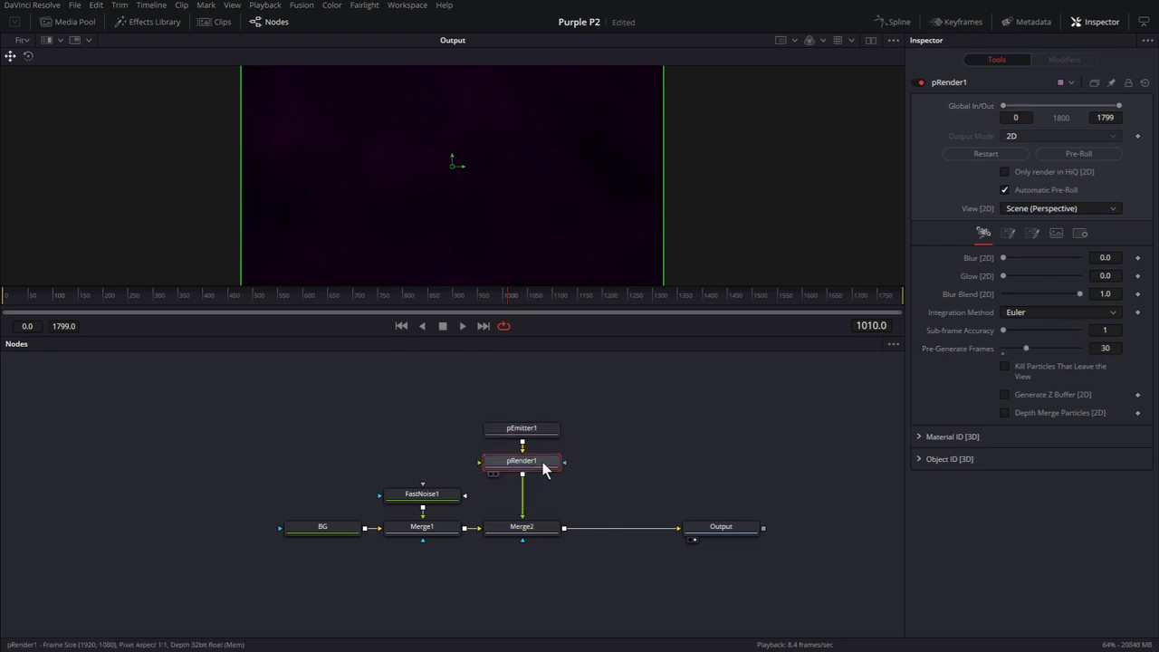
pyautogui.hotkey('shift', 'space')
pyautogui.write('glow')
pyautogui.press('Return')
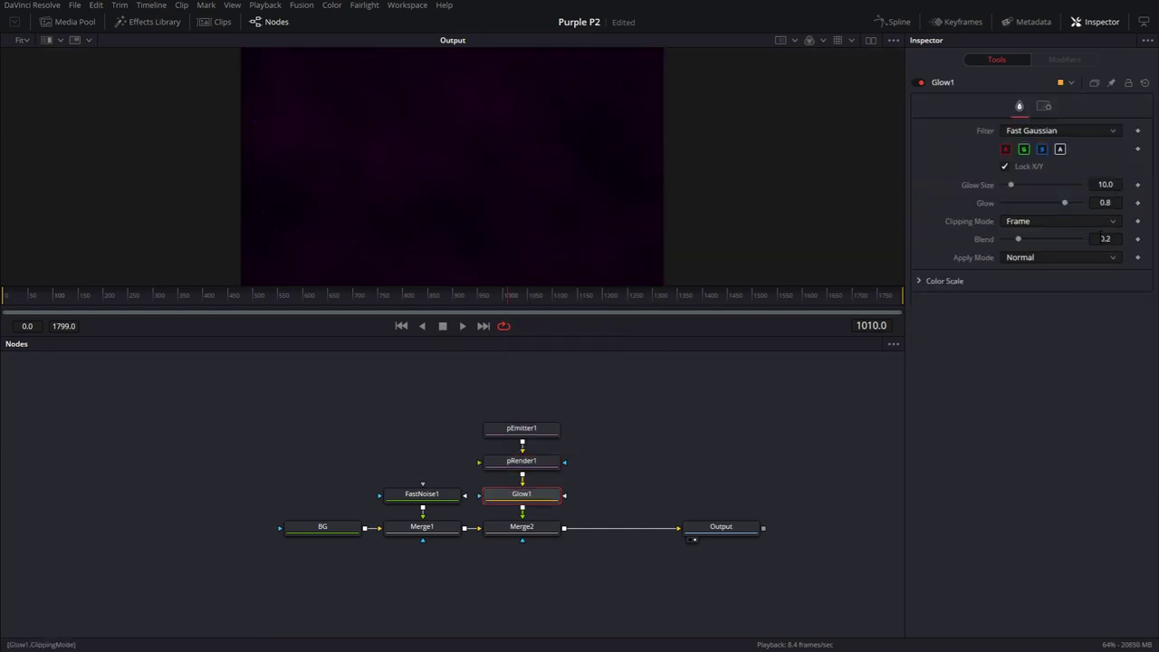
pyautogui.click(1106, 184)
pyautogui.click(815, 566)
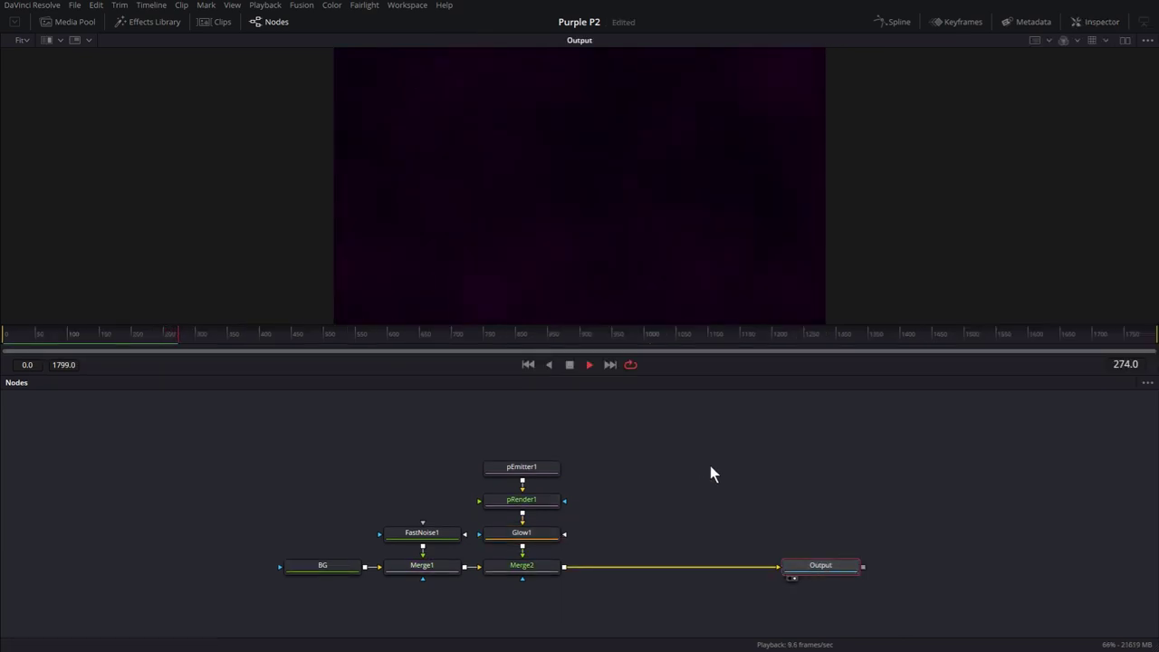
# Add a pEmitter2 particle emitter node and place it beside pRender1.
pyautogui.hotkey('shift', 'space')
pyautogui.write('Glow')
pyautogui.press('BackSpace')
pyautogui.press('BackSpace')
pyautogui.press('BackSpace')
pyautogui.press('BackSpace')
pyautogui.write('pem')
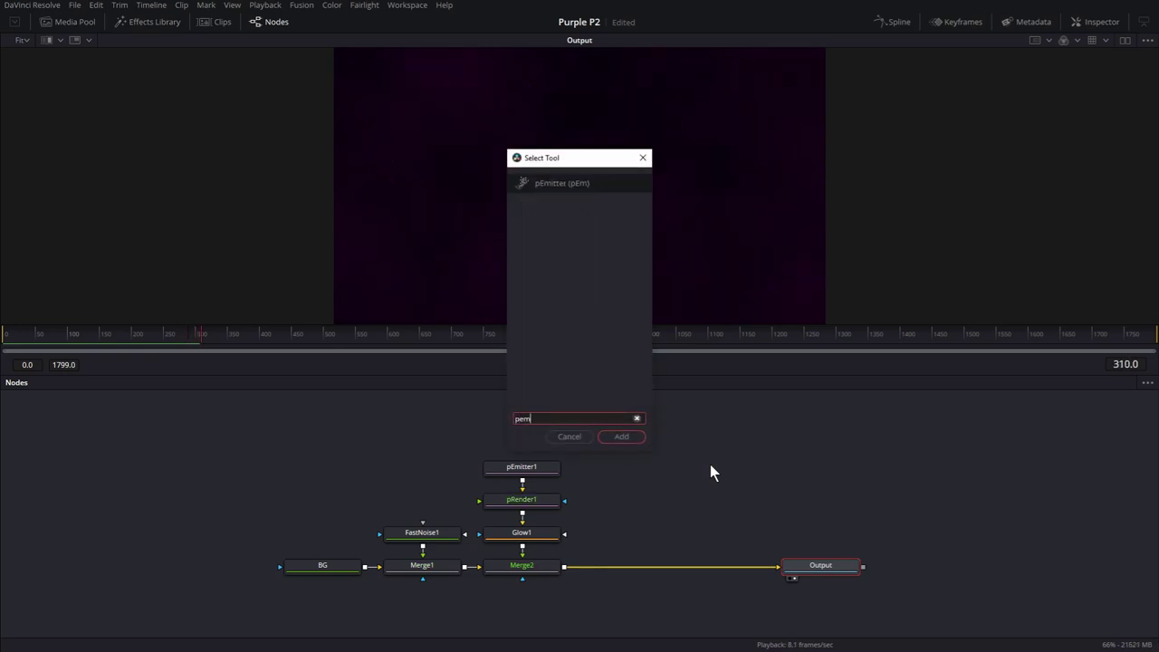
pyautogui.press('Return')
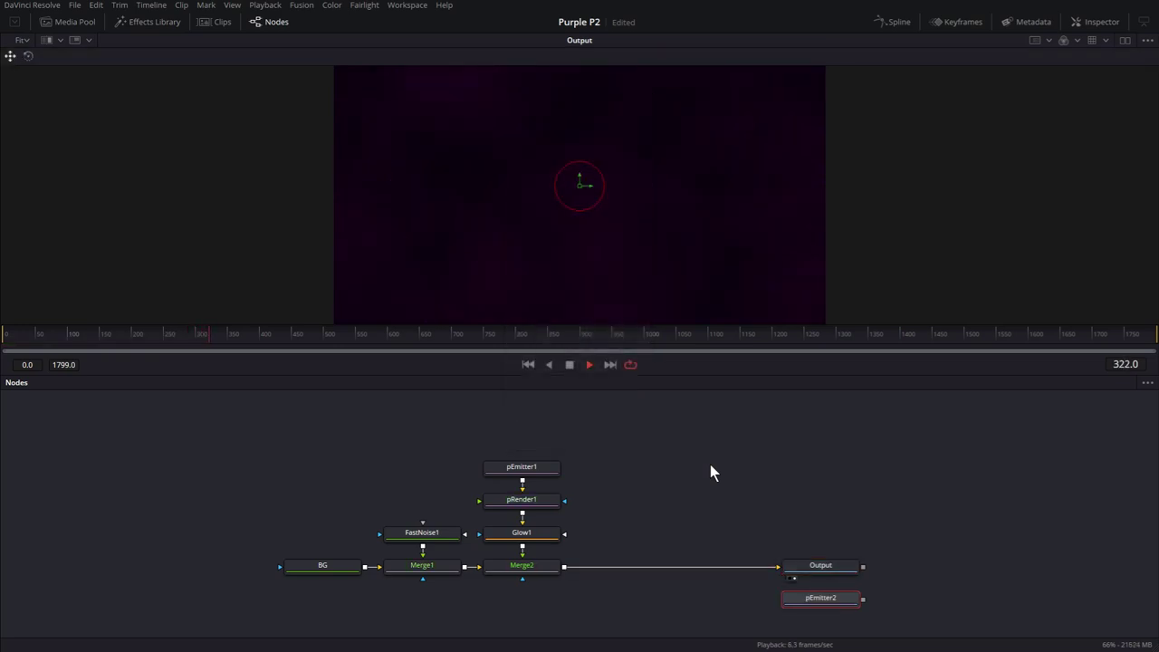
pyautogui.moveTo(819, 594); pyautogui.dragTo(651, 446)
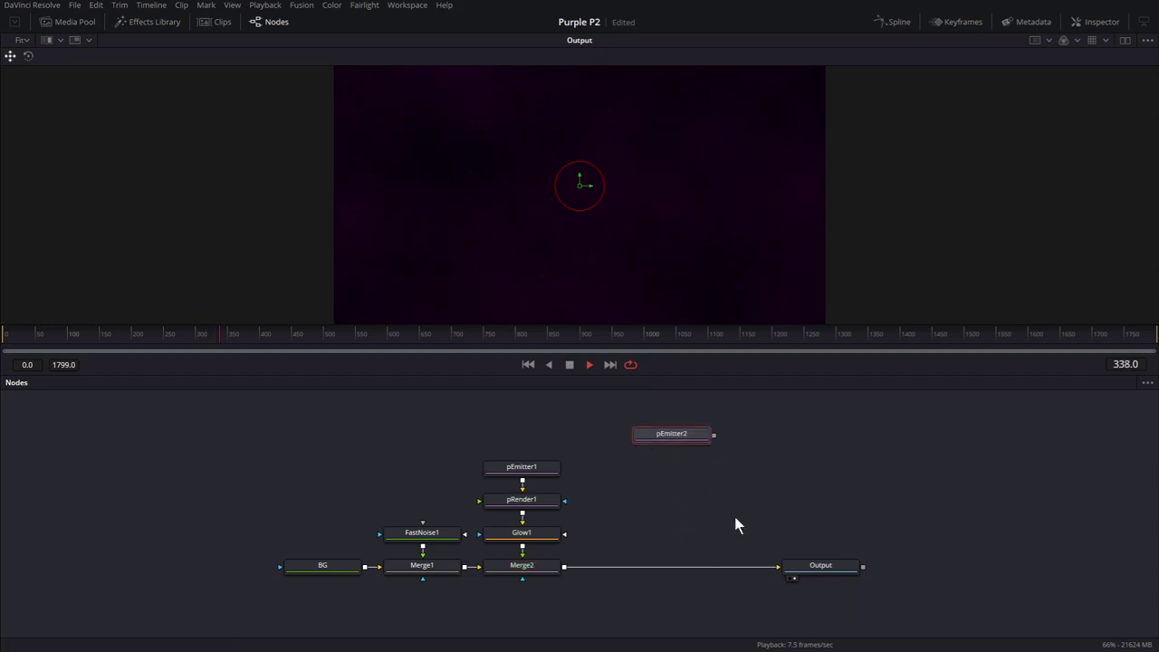
pyautogui.click(569, 365)
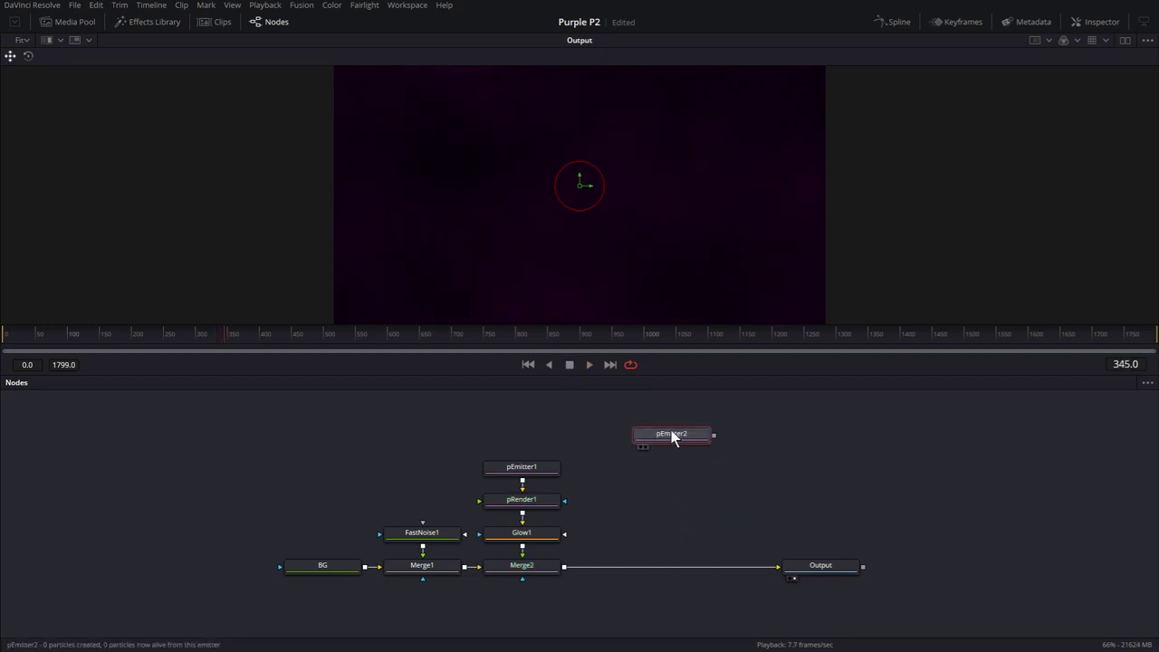
# Add pRender2 below pEmitter2 and merge it into the comp through Merge3 before Output.
pyautogui.hotkey('shift', 'space')
pyautogui.write('prender')
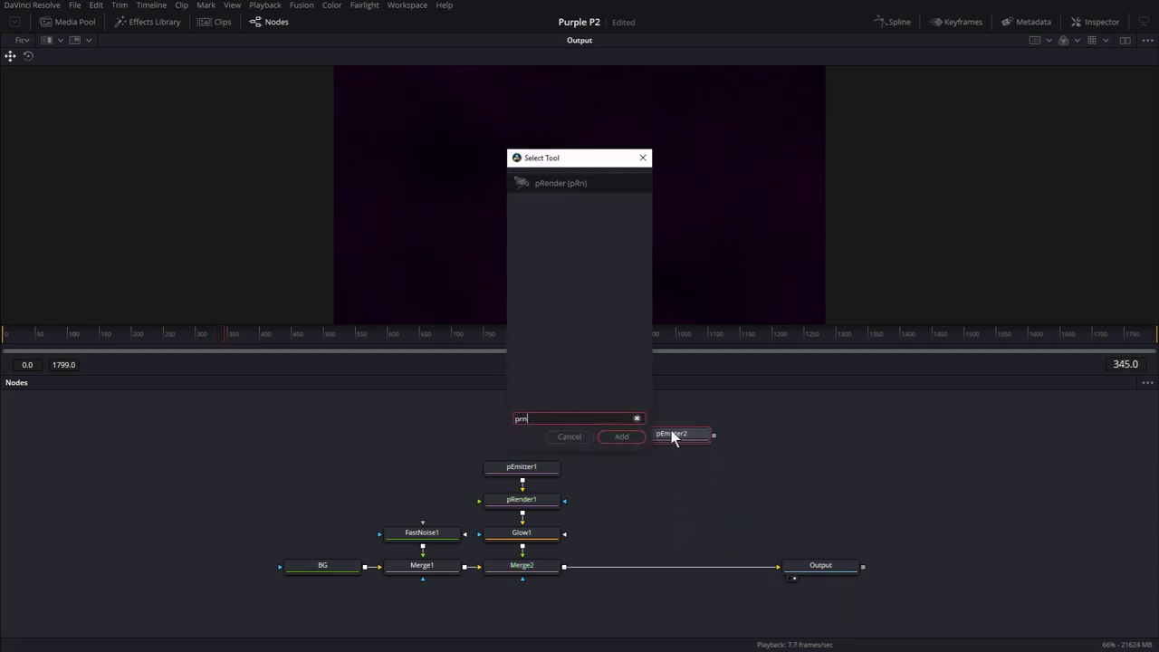
pyautogui.press('Return')
pyautogui.moveTo(766, 442); pyautogui.dragTo(685, 500)
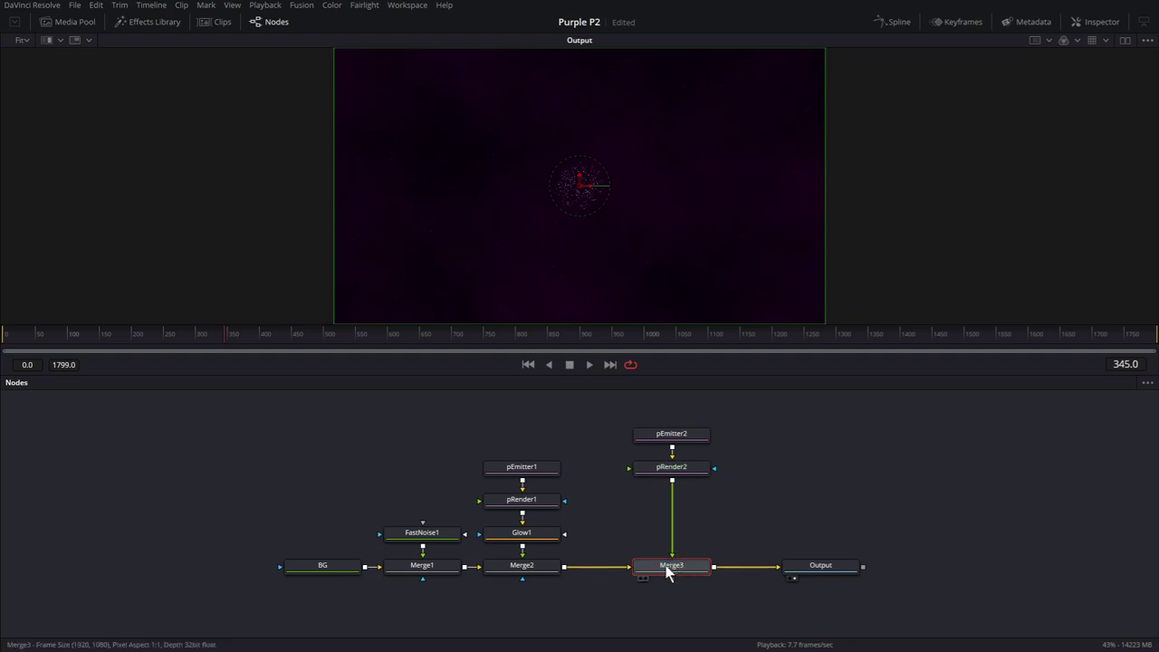
pyautogui.moveTo(656, 565); pyautogui.dragTo(599, 566)
pyautogui.moveTo(687, 469); pyautogui.dragTo(646, 530)
pyautogui.moveTo(678, 442); pyautogui.dragTo(636, 492)
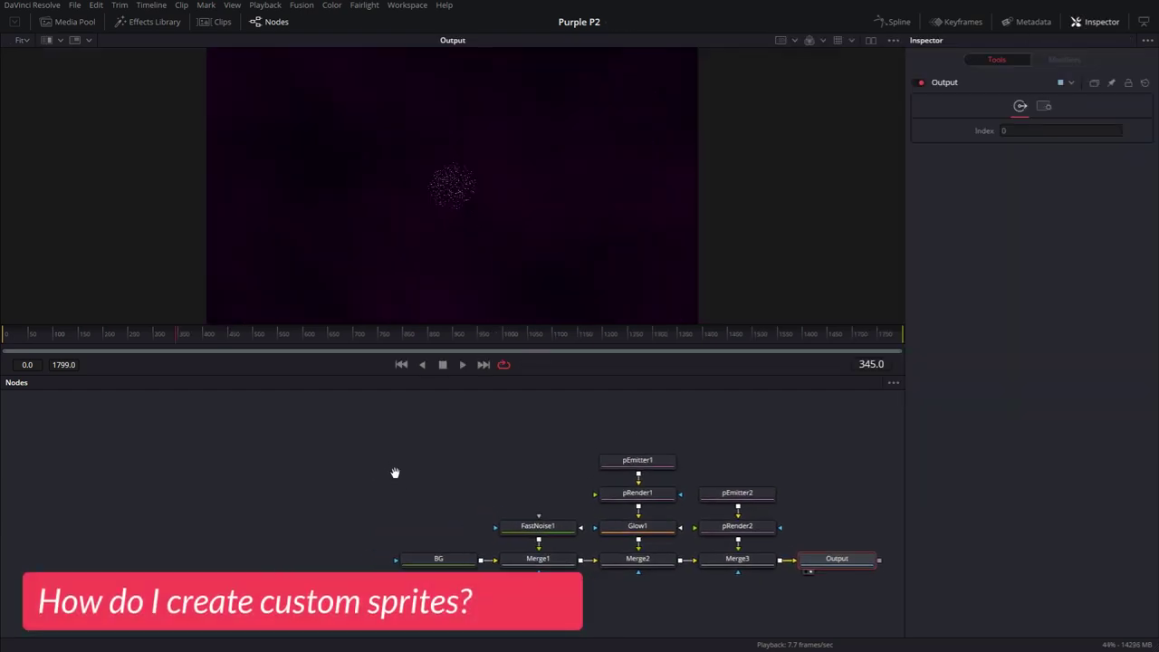
# Switch to dual viewers and add a Background1 node lower in the node graph.
pyautogui.click(870, 40)
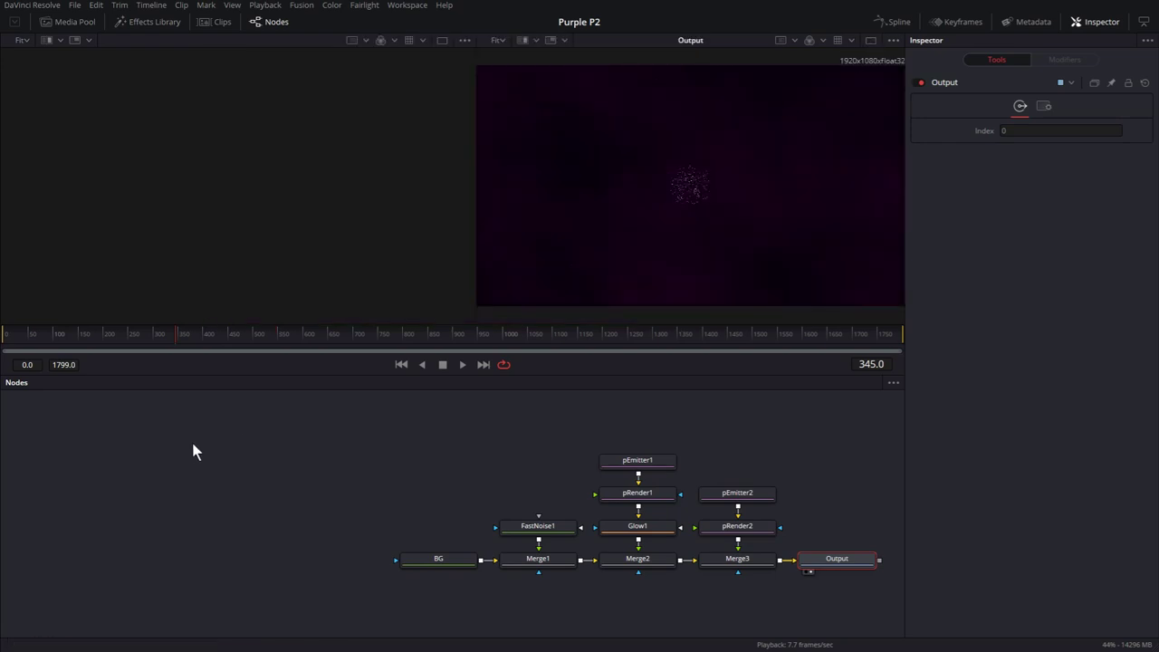
pyautogui.click(194, 535)
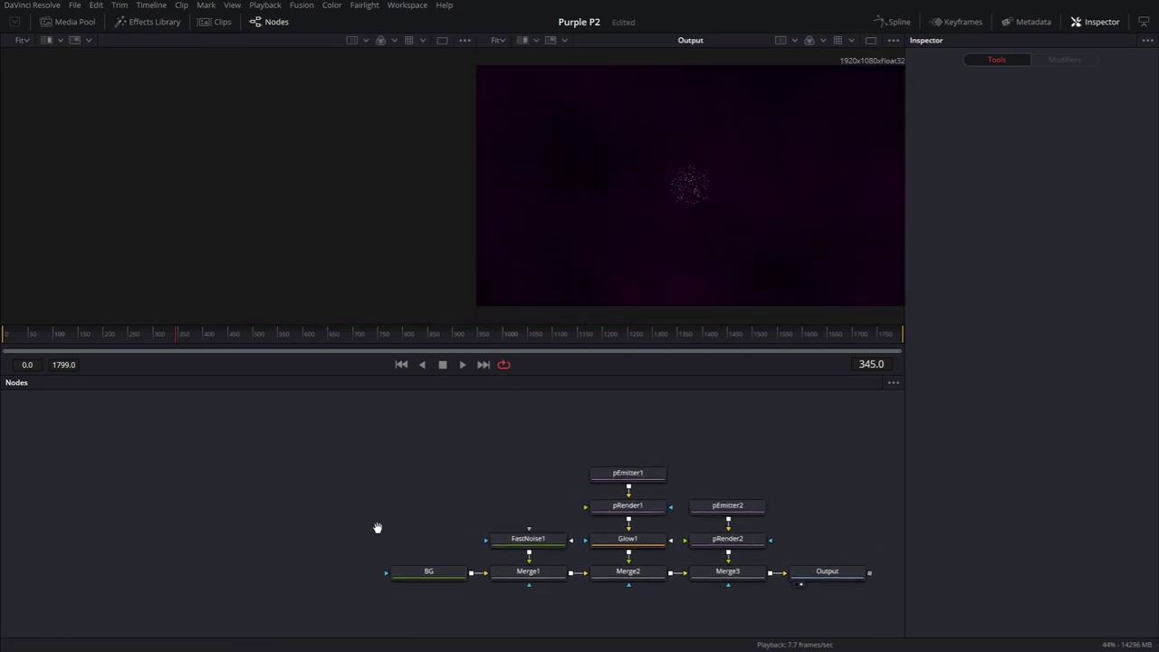
pyautogui.hotkey('shift', 'space')
pyautogui.write('bg')
pyautogui.click(623, 441)
pyautogui.moveTo(168, 447); pyautogui.dragTo(331, 298)
pyautogui.moveTo(214, 475); pyautogui.dragTo(214, 508)
# Add an Ellipse1 mask above Background1.
pyautogui.hotkey('shift', 'space')
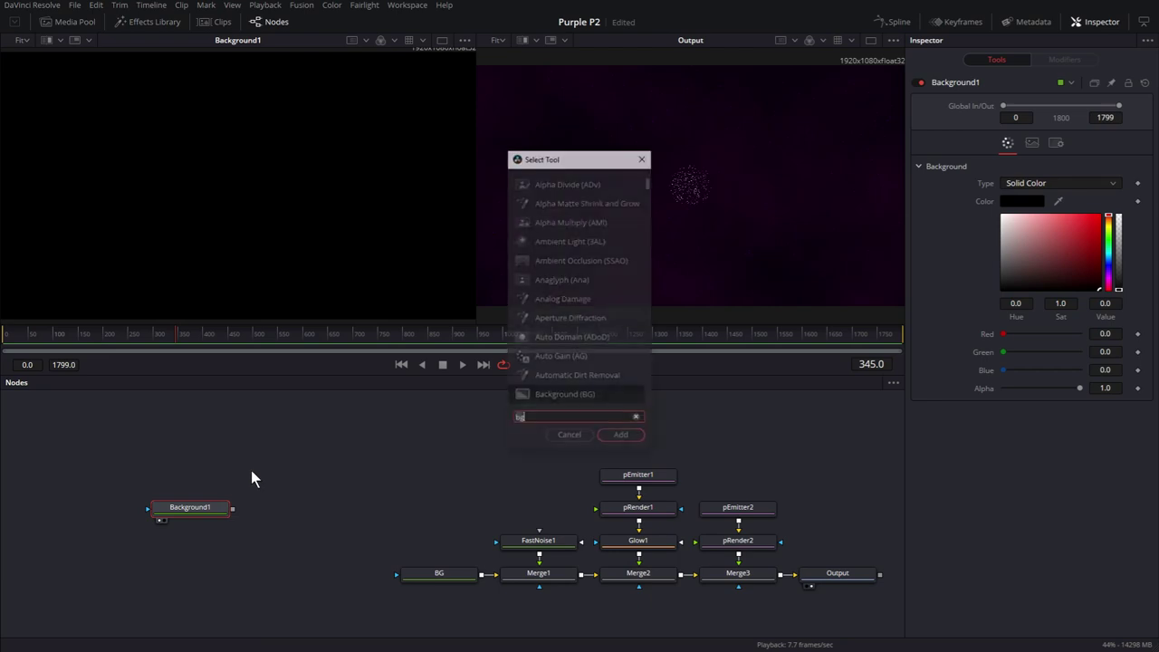
pyautogui.write('bg')
pyautogui.press('BackSpace')
pyautogui.press('BackSpace')
pyautogui.write('elp')
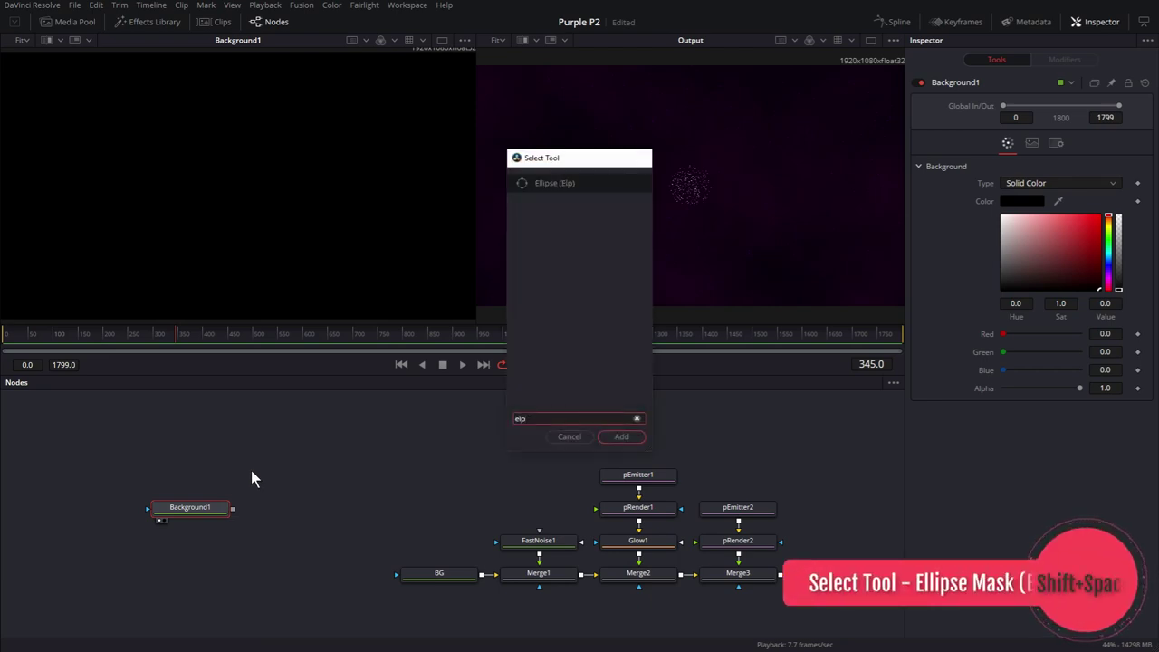
pyautogui.press('Return')
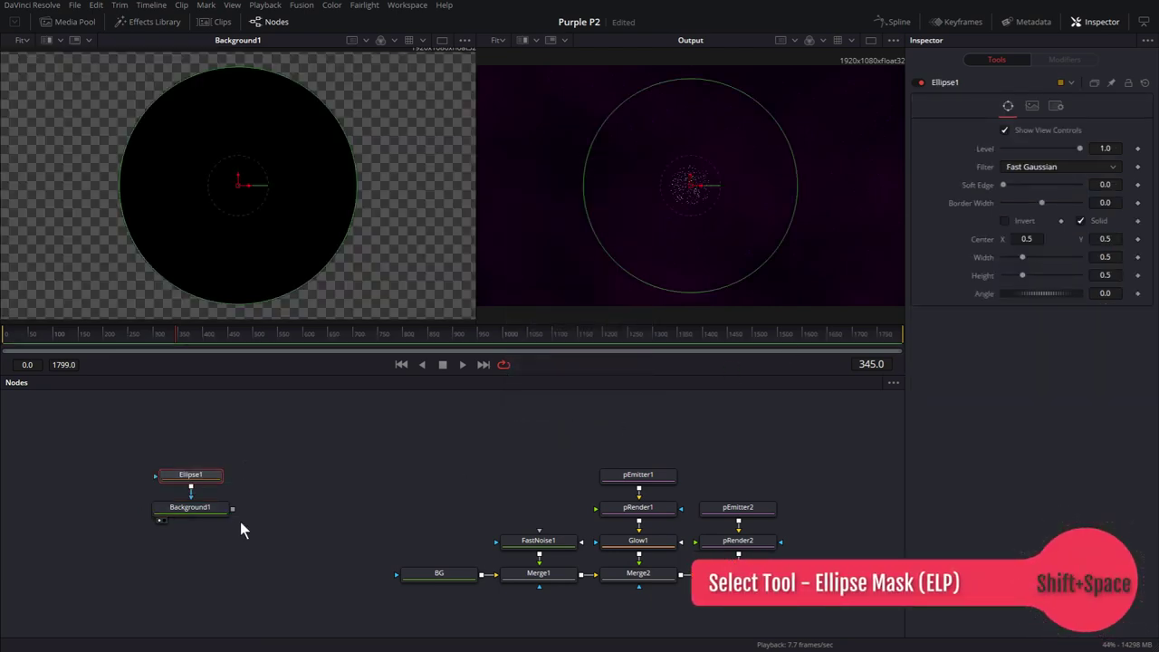
# Make Background1 white and shrink Ellipse1 to a small centred circle, width 0.072438.
pyautogui.click(205, 507)
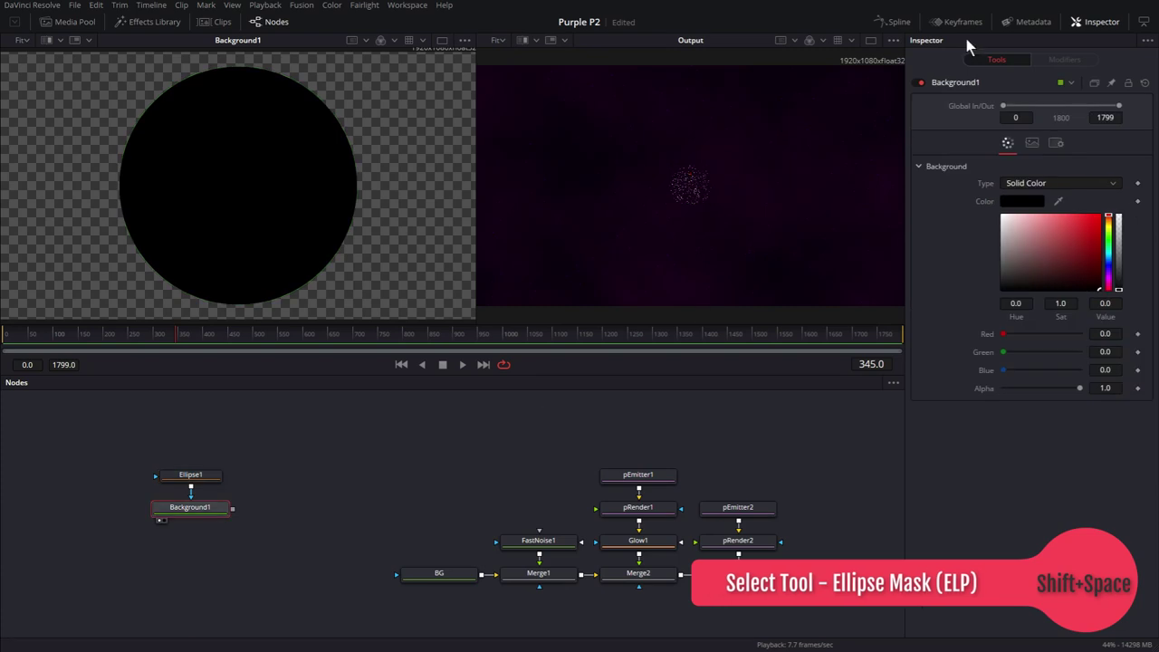
pyautogui.click(1007, 219)
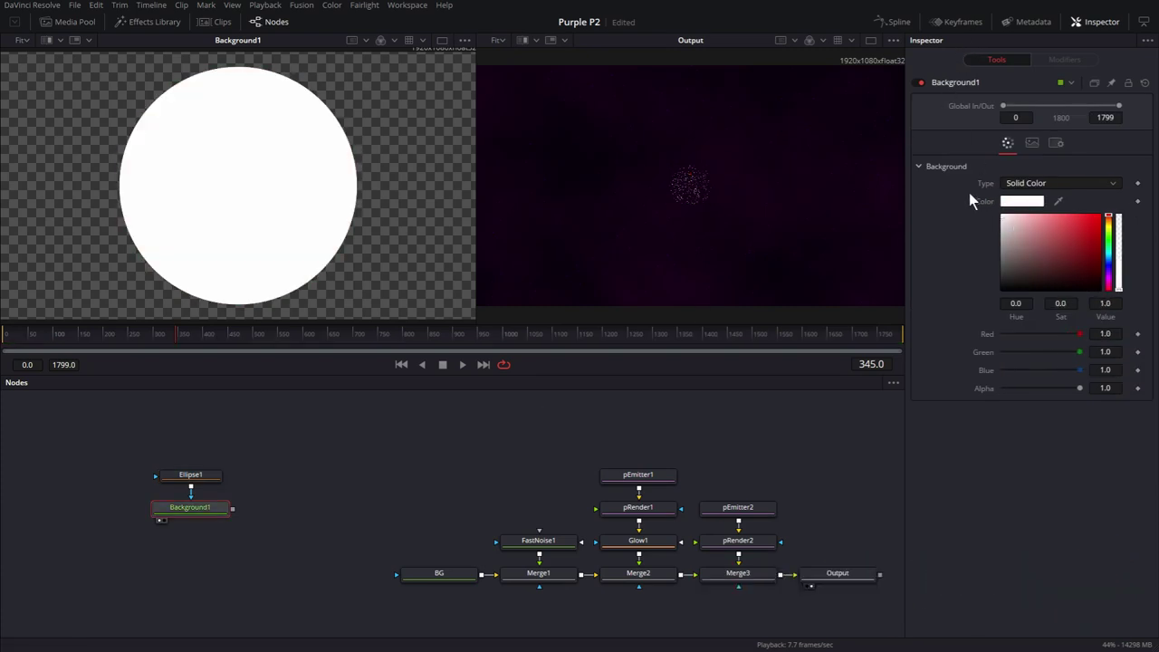
pyautogui.click(206, 474)
pyautogui.moveTo(355, 184); pyautogui.dragTo(254, 194)
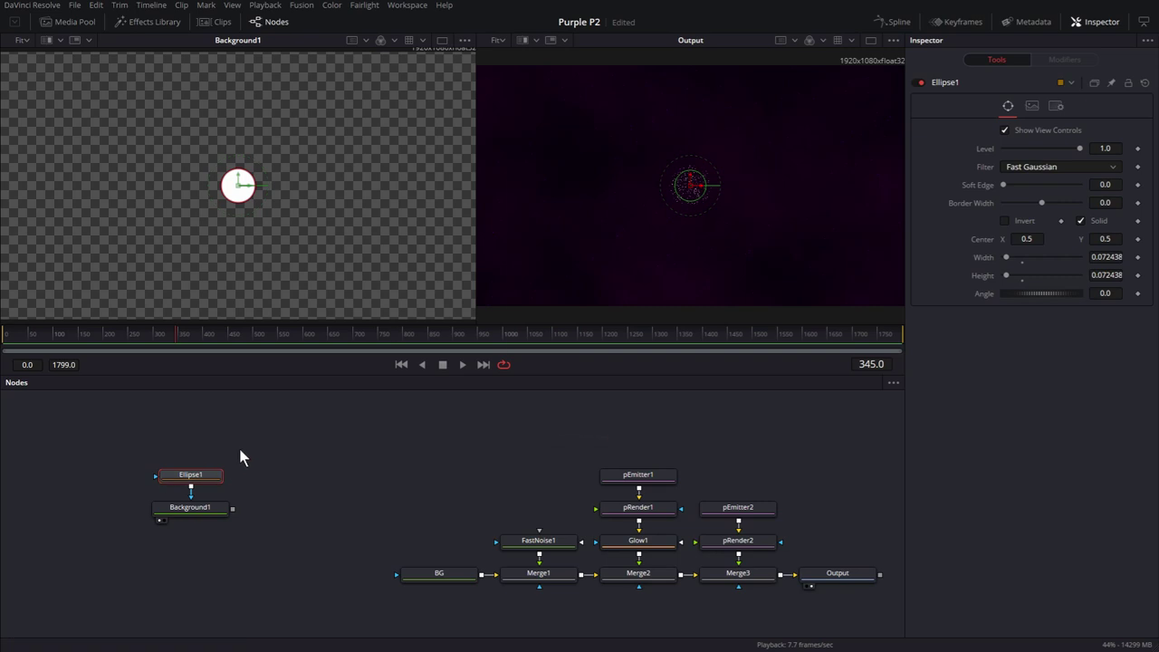
# Add Ellipse2 as a thin outline ring around the centre disc.
pyautogui.hotkey('shift', 'space')
pyautogui.write('elp')
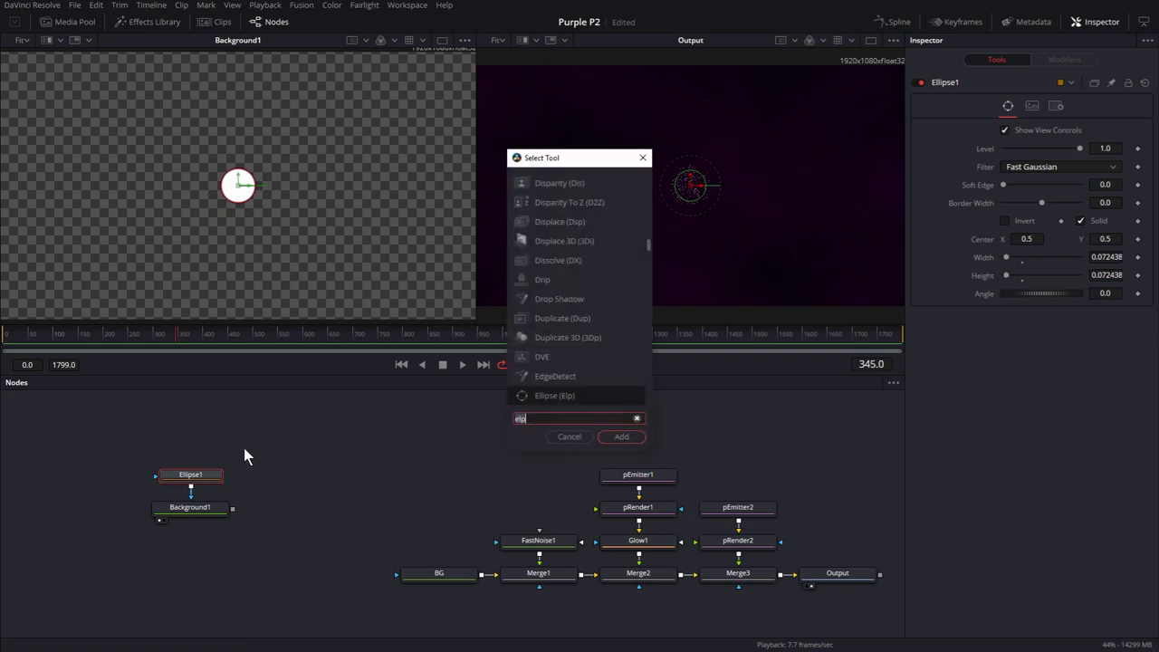
pyautogui.click(621, 436)
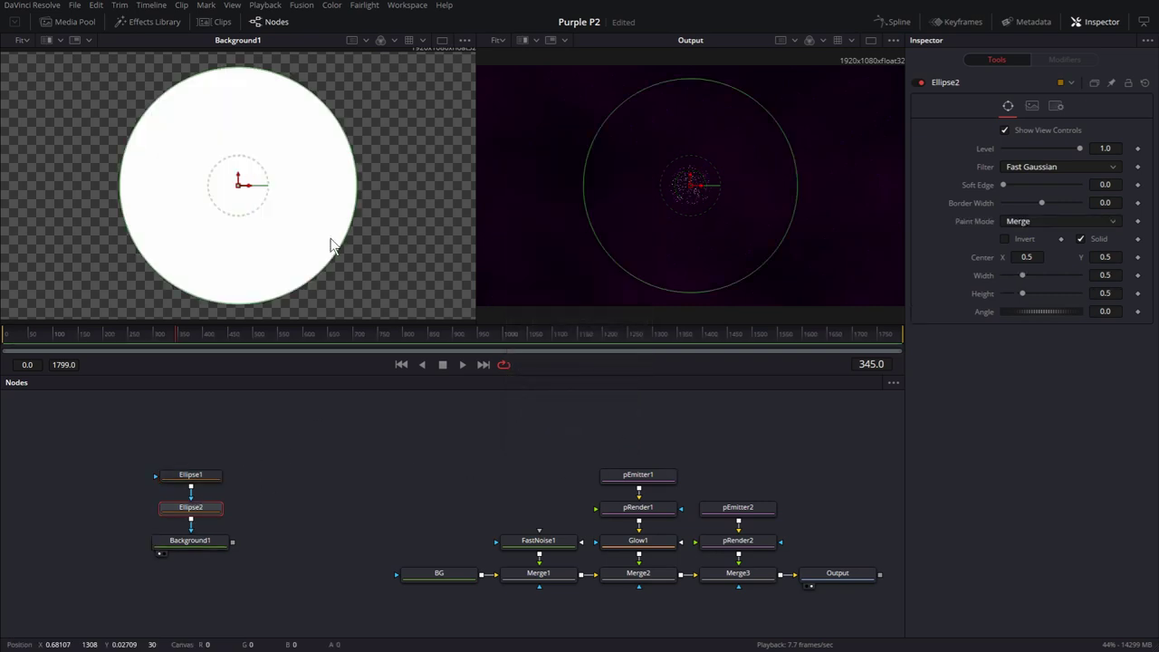
pyautogui.click(1081, 239)
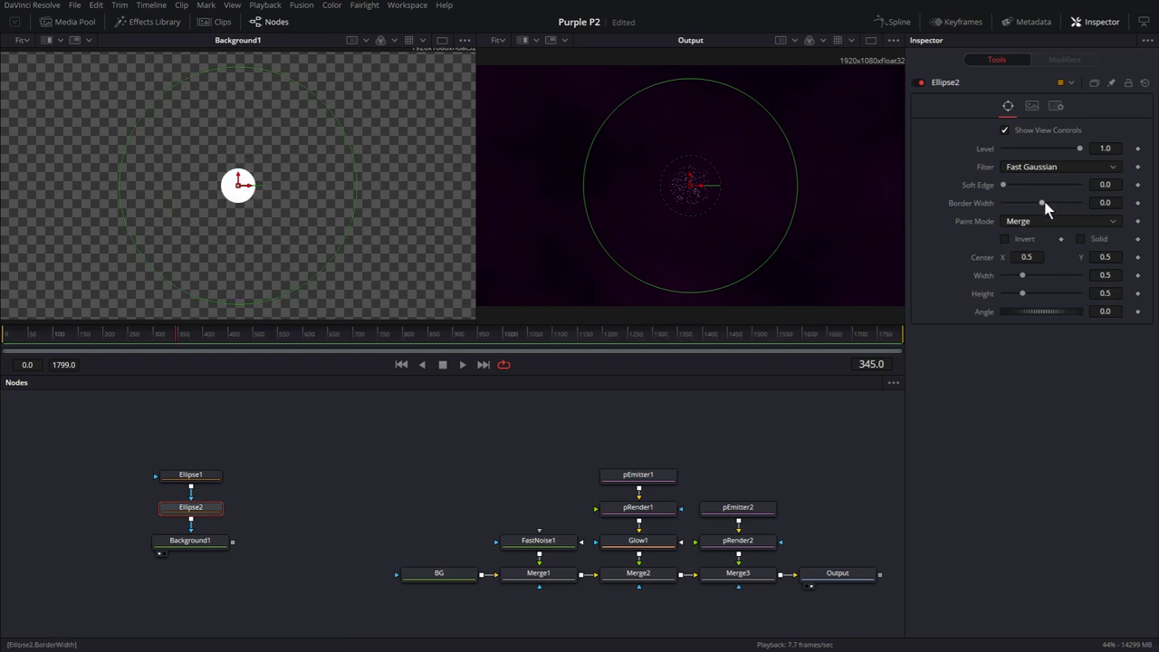
pyautogui.moveTo(1043, 203); pyautogui.dragTo(1047, 205)
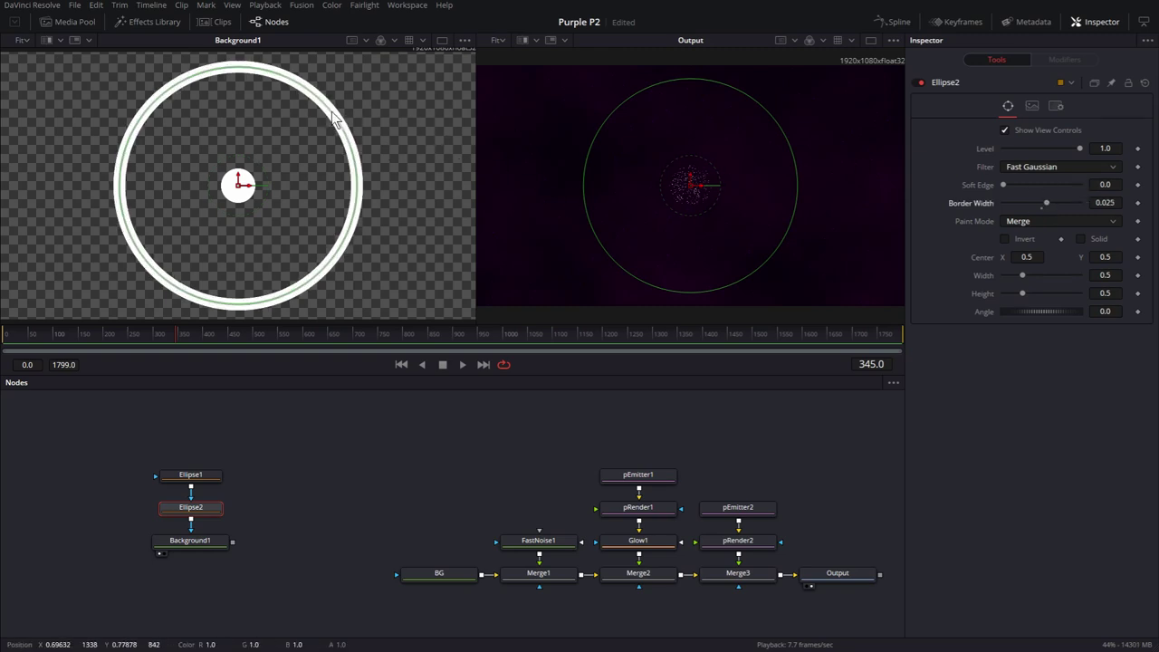
pyautogui.moveTo(333, 119); pyautogui.dragTo(264, 172)
pyautogui.moveTo(1048, 204); pyautogui.dragTo(1038, 203)
pyautogui.scroll(5, 263, 199)
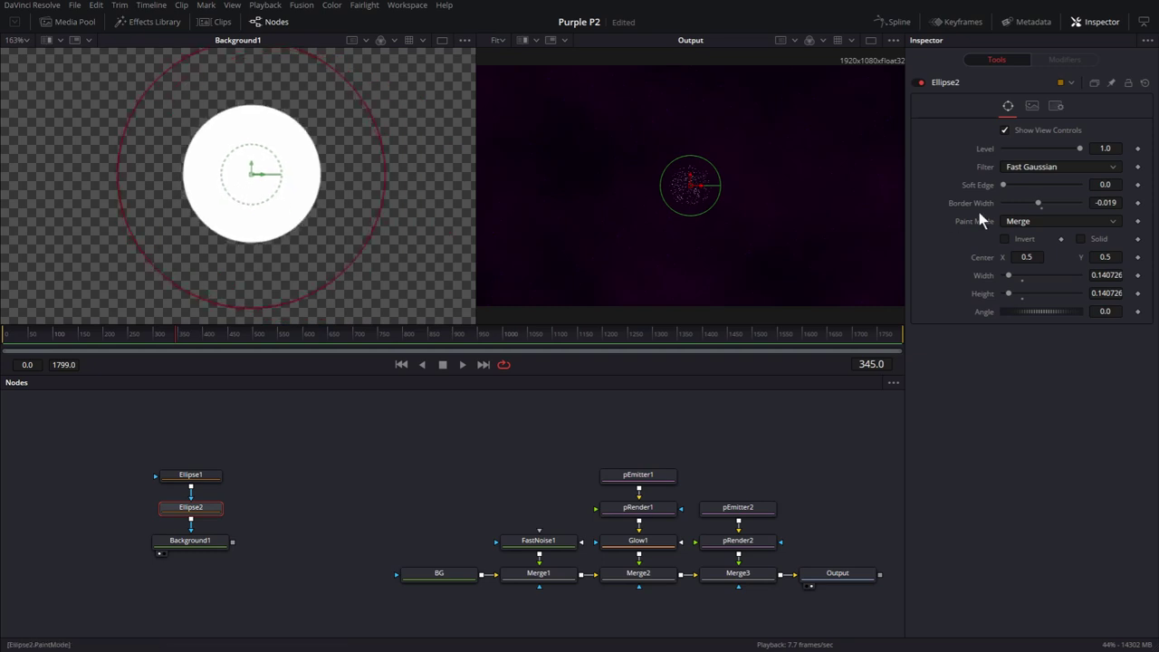
pyautogui.moveTo(1042, 203); pyautogui.dragTo(1054, 208)
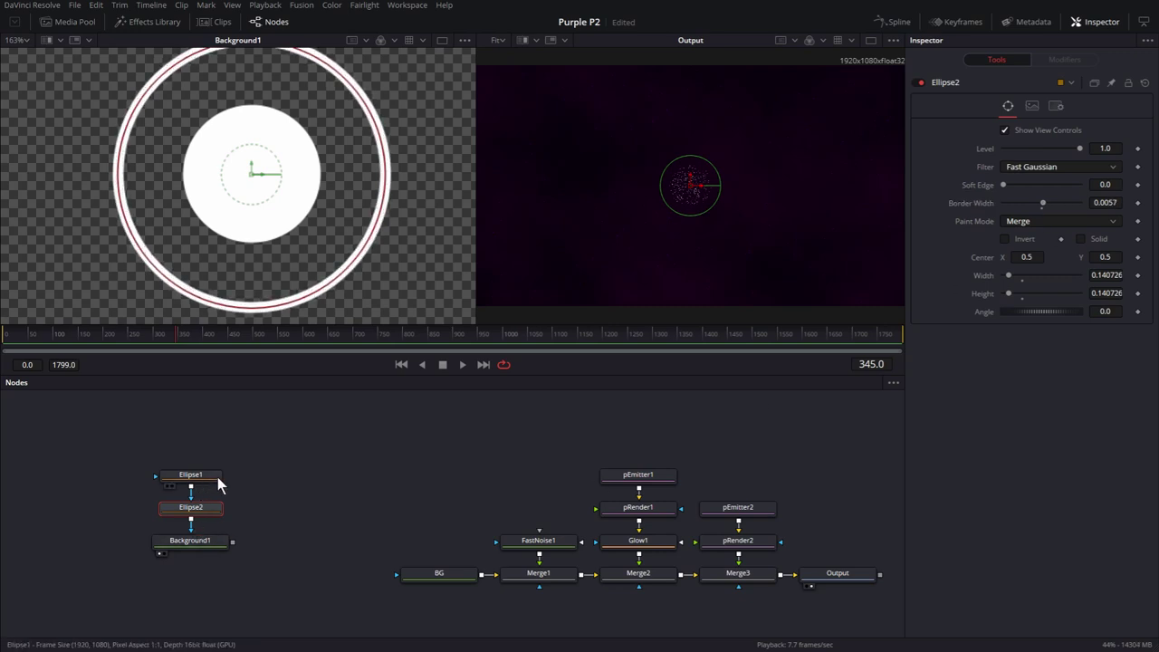
# Enlarge Ellipse1's centre disc slightly.
pyautogui.click(192, 474)
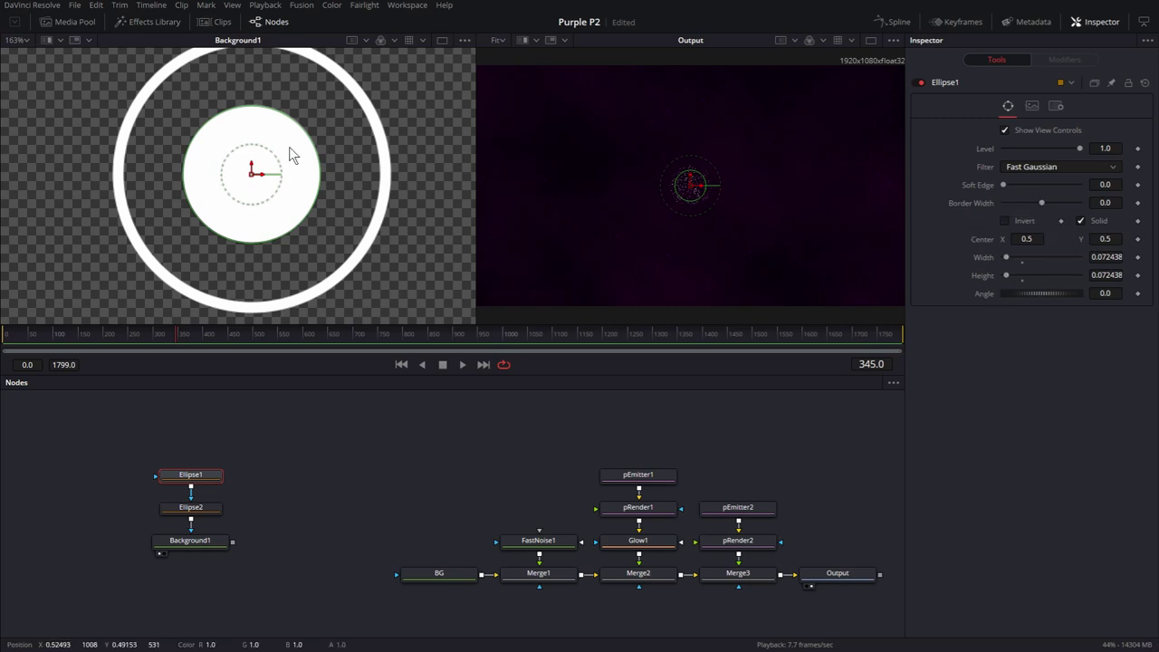
pyautogui.moveTo(305, 129); pyautogui.dragTo(332, 127)
pyautogui.click(290, 433)
pyautogui.scroll(-2, 310, 250)
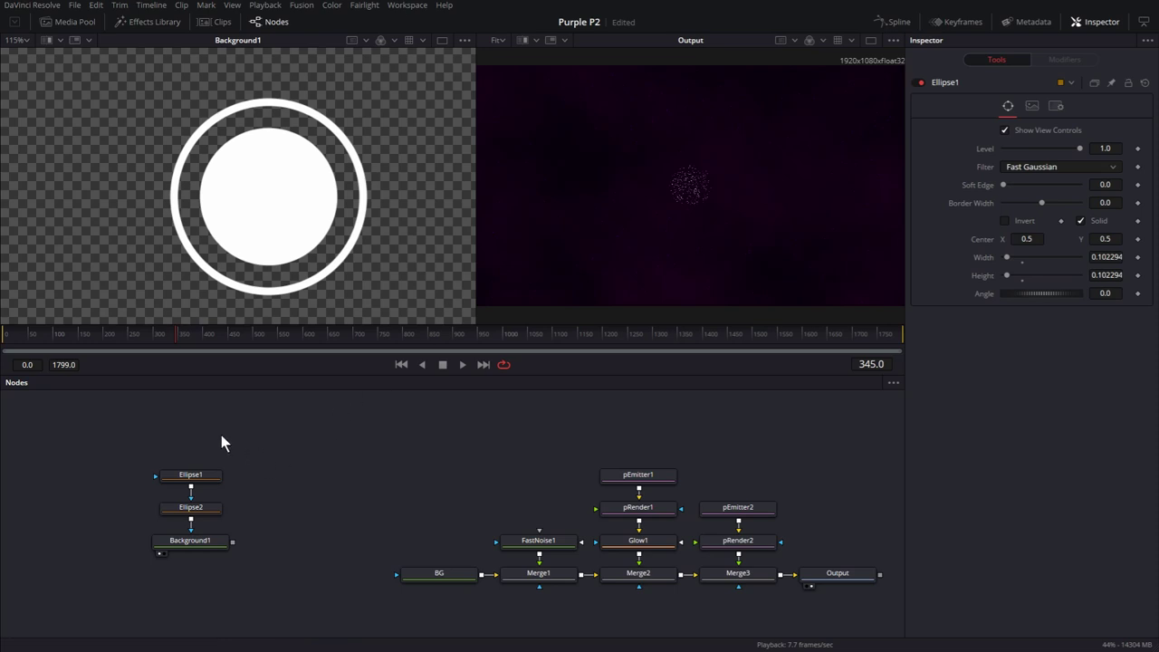
# Group Ellipse1, Ellipse2 and Background1 into Group1 and place it above pEmitter2.
pyautogui.moveTo(122, 424); pyautogui.dragTo(243, 594)
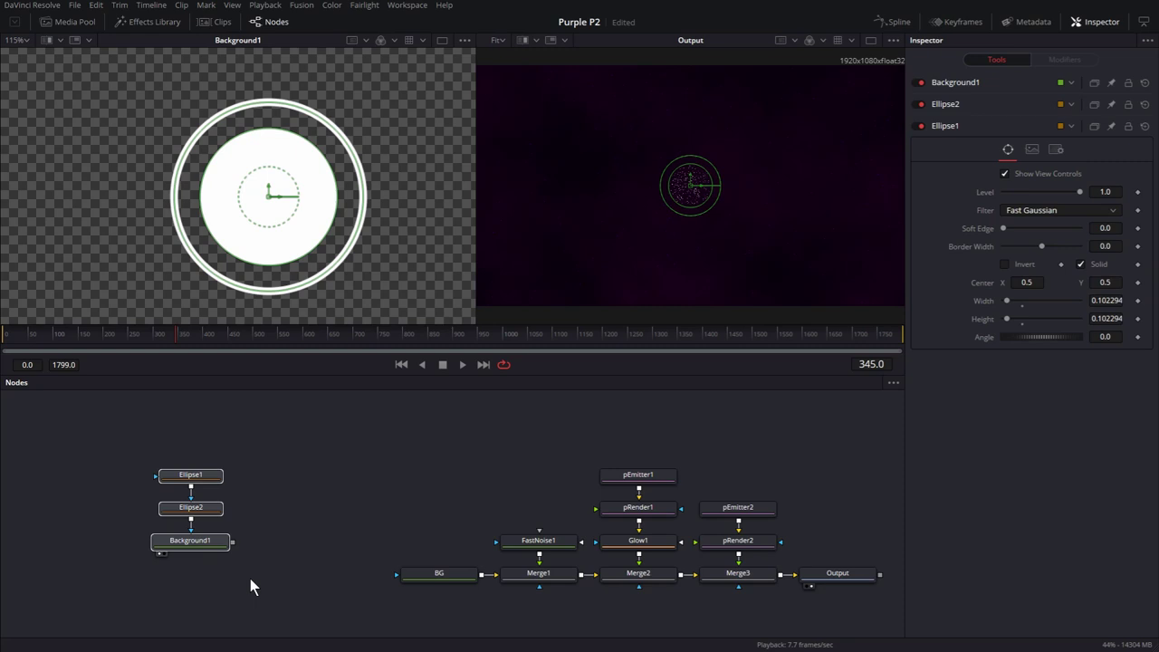
pyautogui.hotkey('ctrl', 'g')
pyautogui.moveTo(202, 471); pyautogui.dragTo(734, 477)
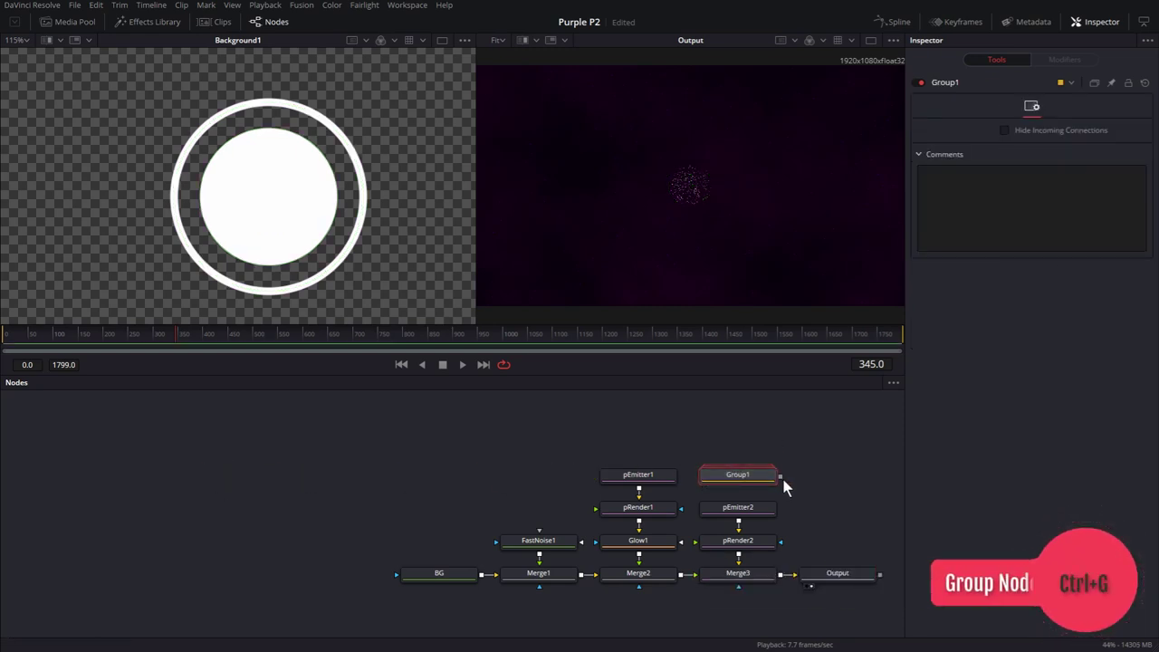
pyautogui.click(748, 514)
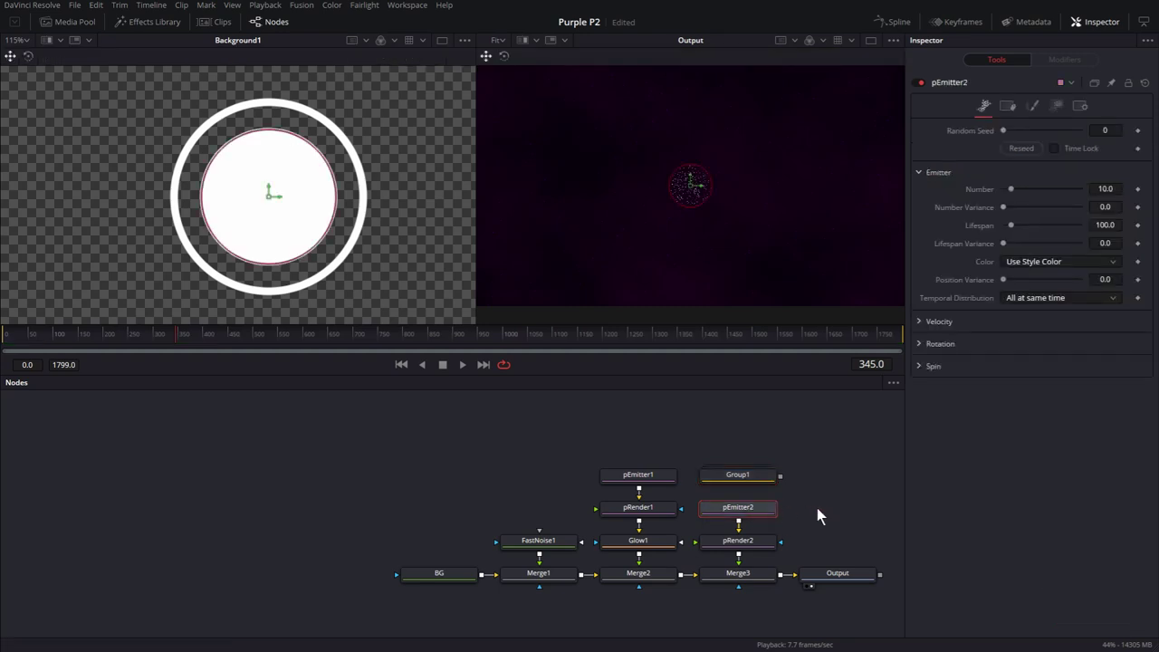
# Set pEmitter2's particle Style to Bitmap and connect Group1 as its bitmap source.
pyautogui.click(1032, 106)
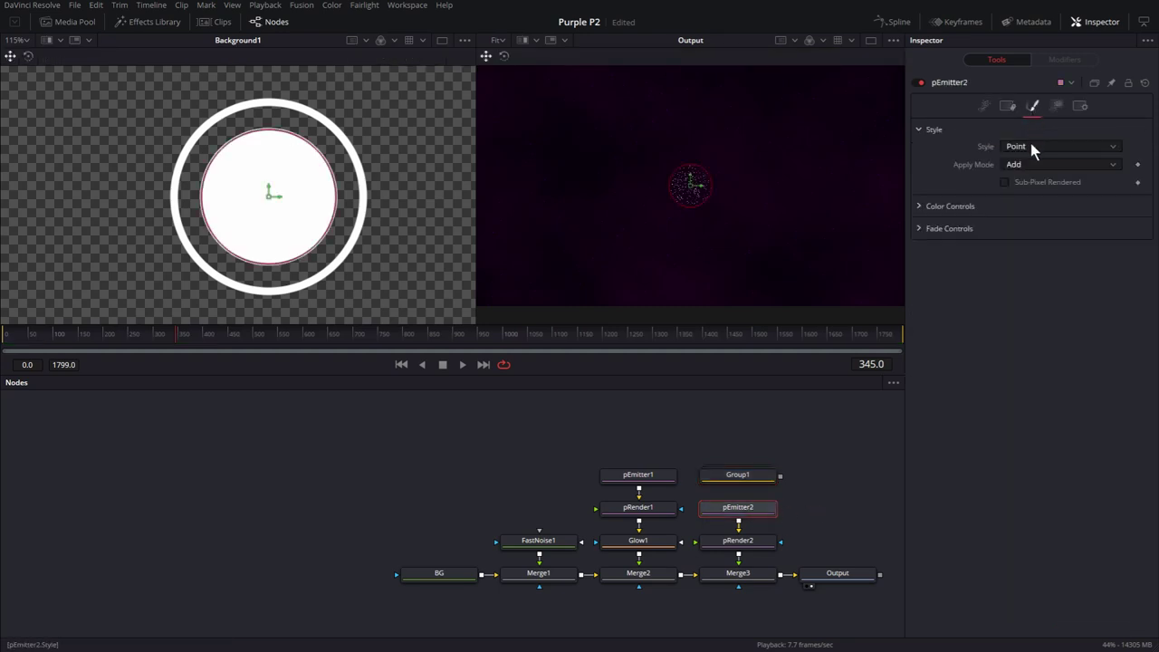
pyautogui.click(1031, 145)
pyautogui.click(1031, 177)
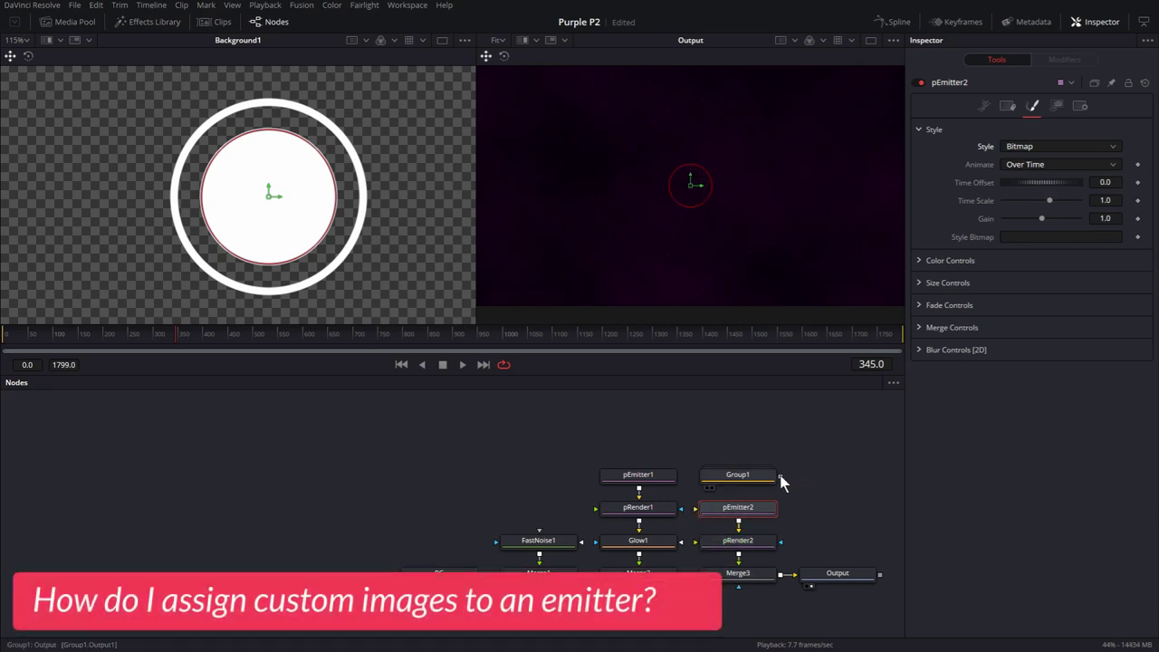
pyautogui.moveTo(780, 478); pyautogui.dragTo(697, 508)
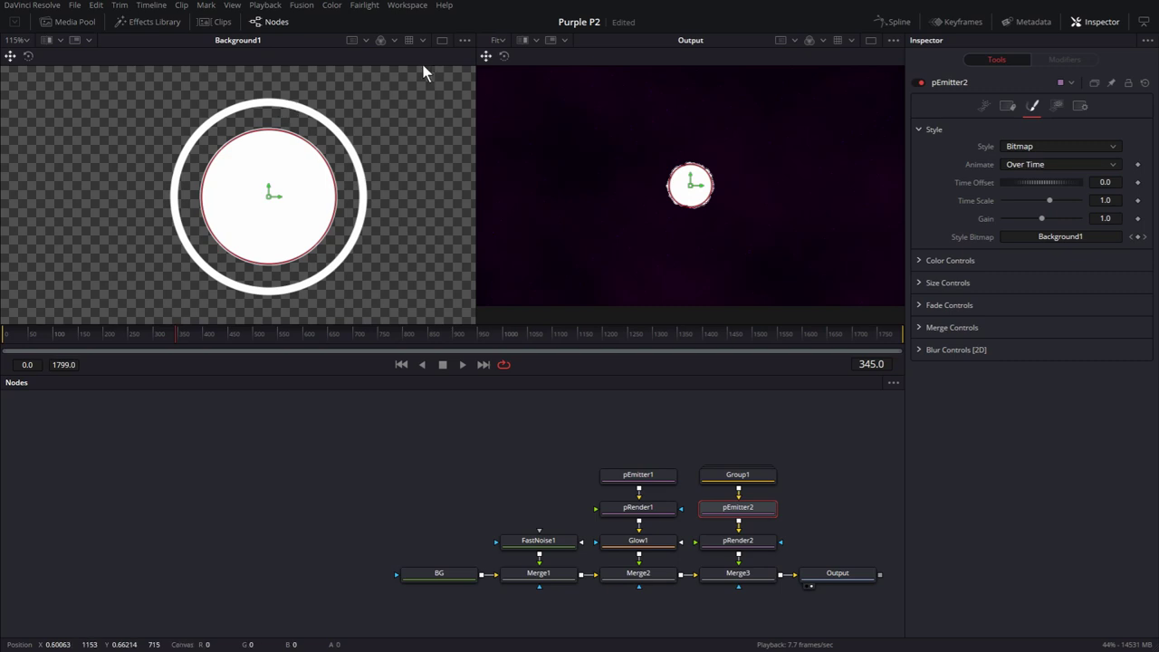
# Switch to a single Output viewer and make pEmitter2's region a 1.0 × 1.0 Rectangle.
pyautogui.click(872, 40)
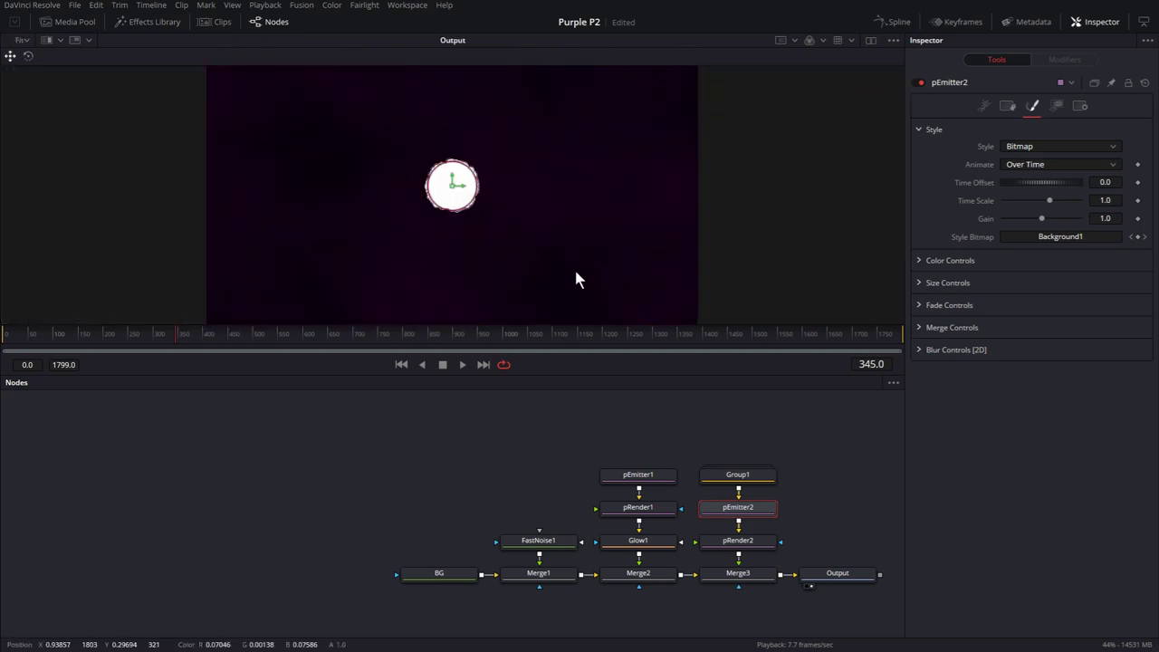
pyautogui.moveTo(716, 445); pyautogui.dragTo(504, 437)
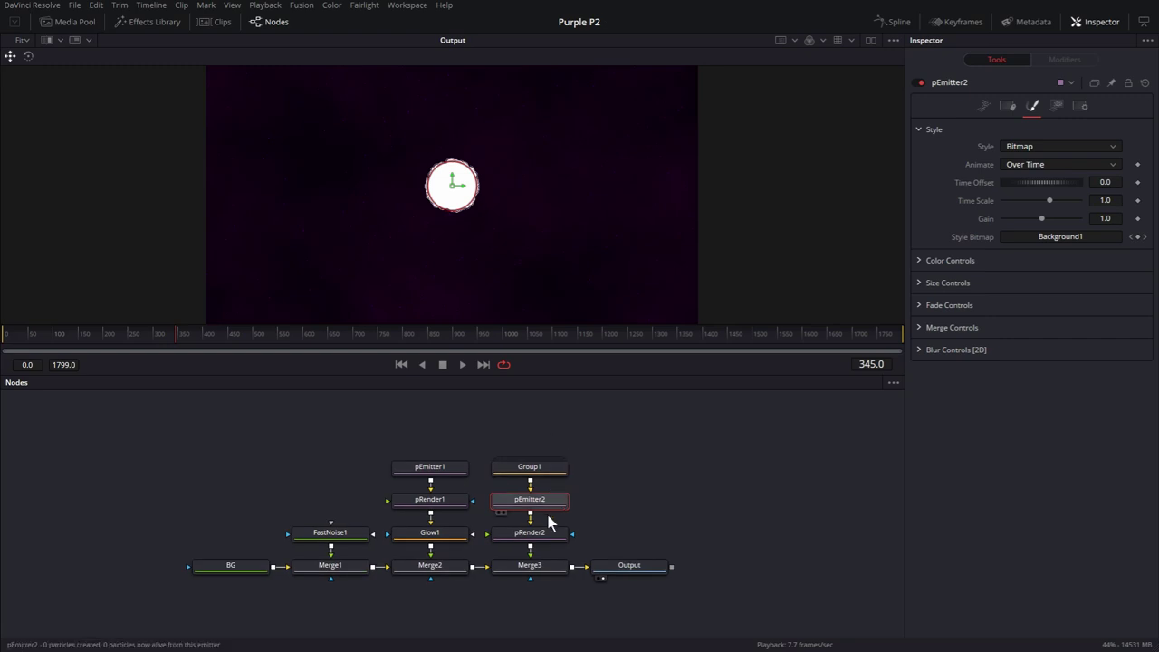
pyautogui.click(1056, 105)
pyautogui.click(1050, 147)
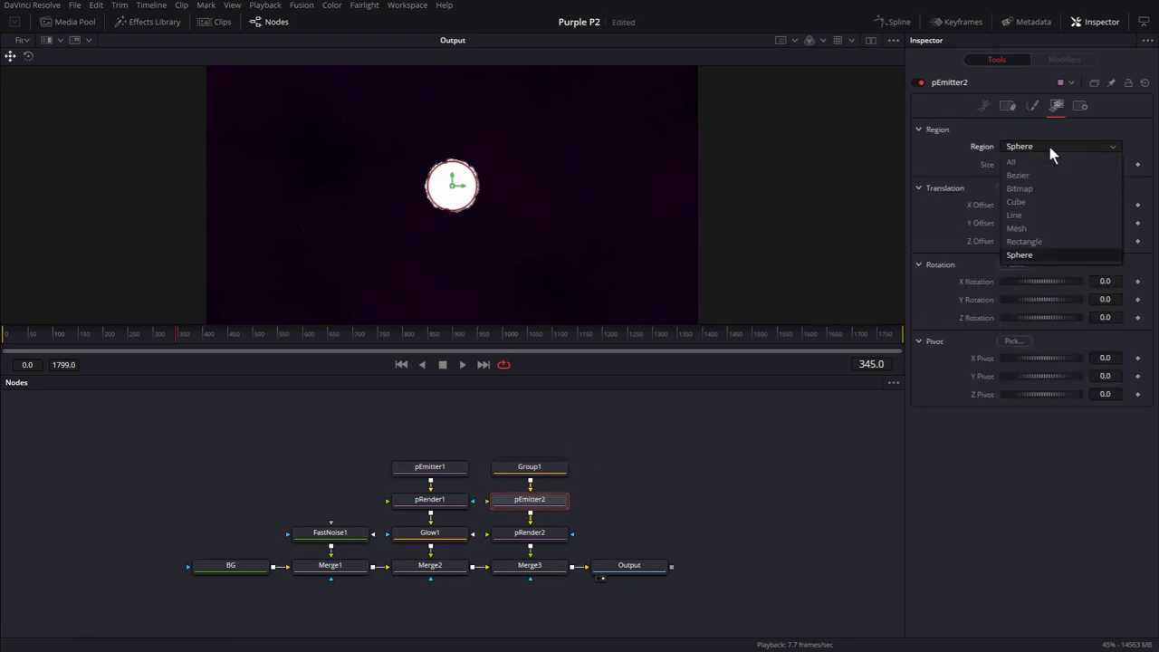
pyautogui.click(1041, 240)
pyautogui.moveTo(1011, 187); pyautogui.dragTo(1082, 186)
pyautogui.moveTo(1010, 205); pyautogui.dragTo(1090, 201)
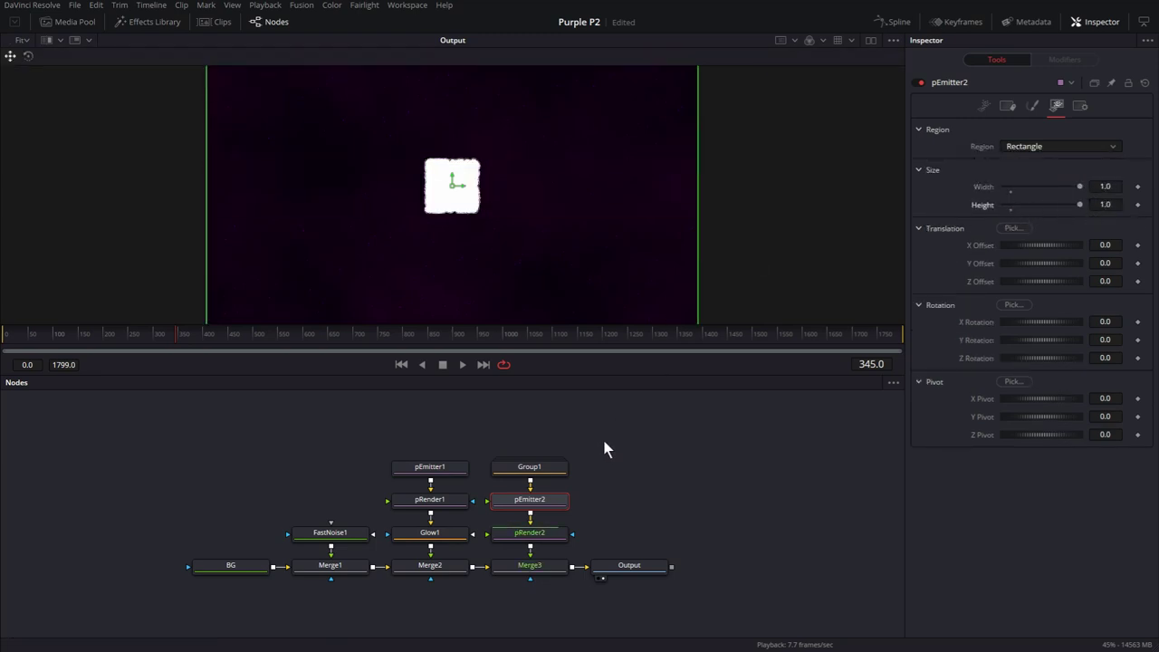
# Set pEmitter2's particle Alpha to 0.4 and reveal the Color Over Life controls.
pyautogui.click(1032, 106)
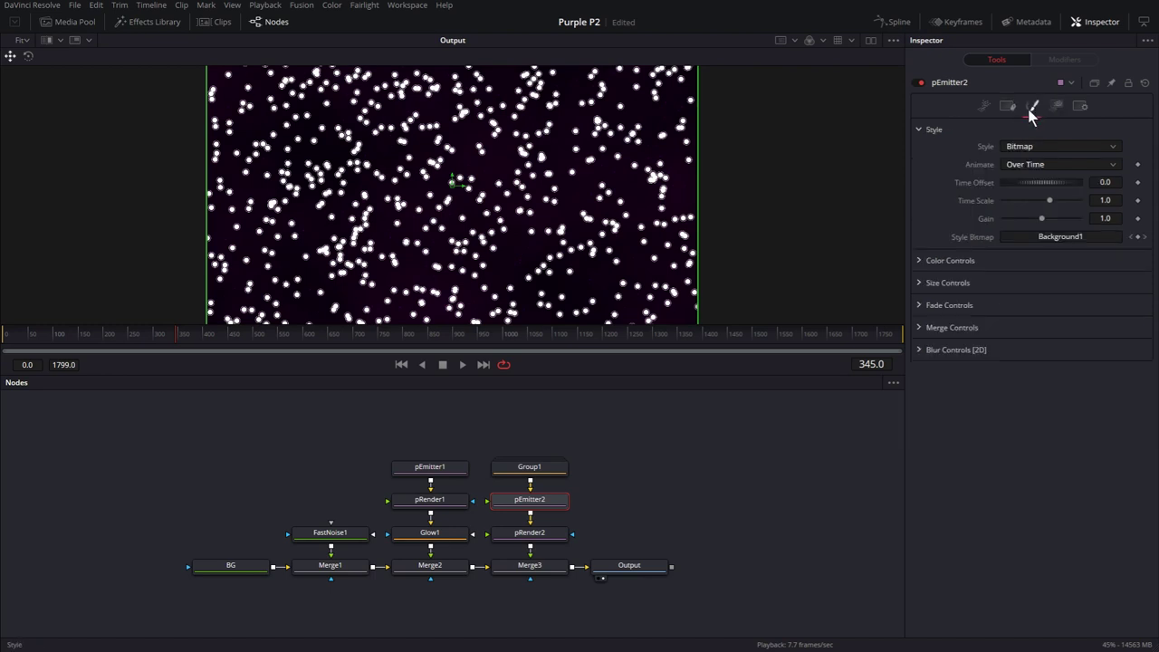
pyautogui.click(919, 130)
pyautogui.click(922, 154)
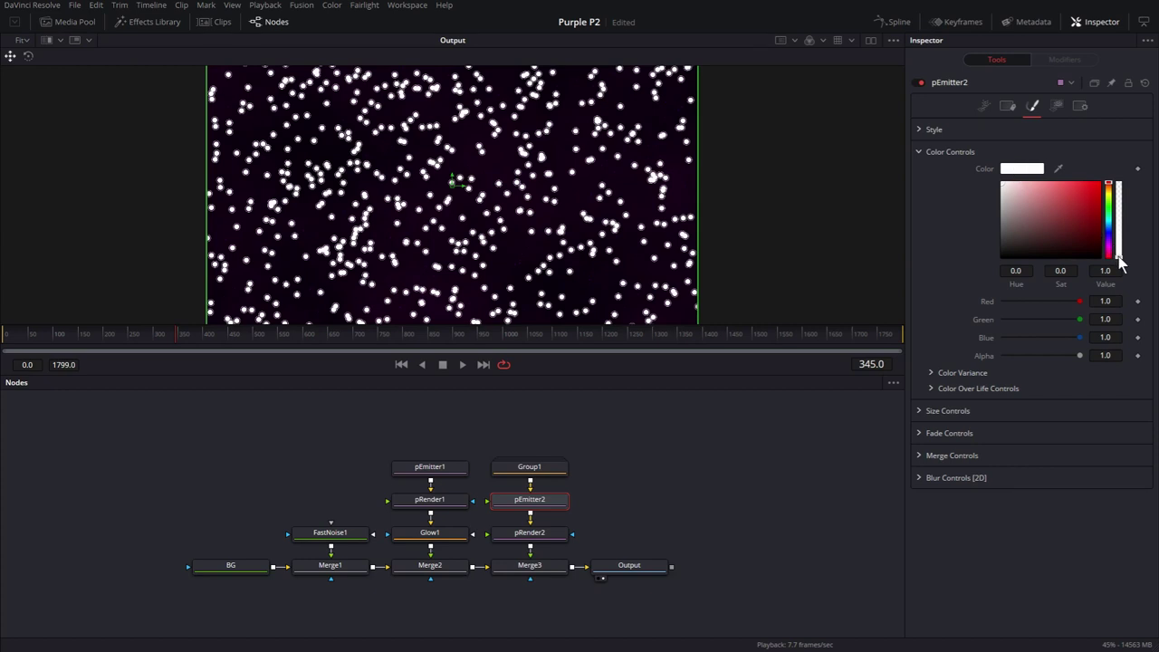
pyautogui.click(1107, 355)
pyautogui.write('0.4')
pyautogui.press('Return')
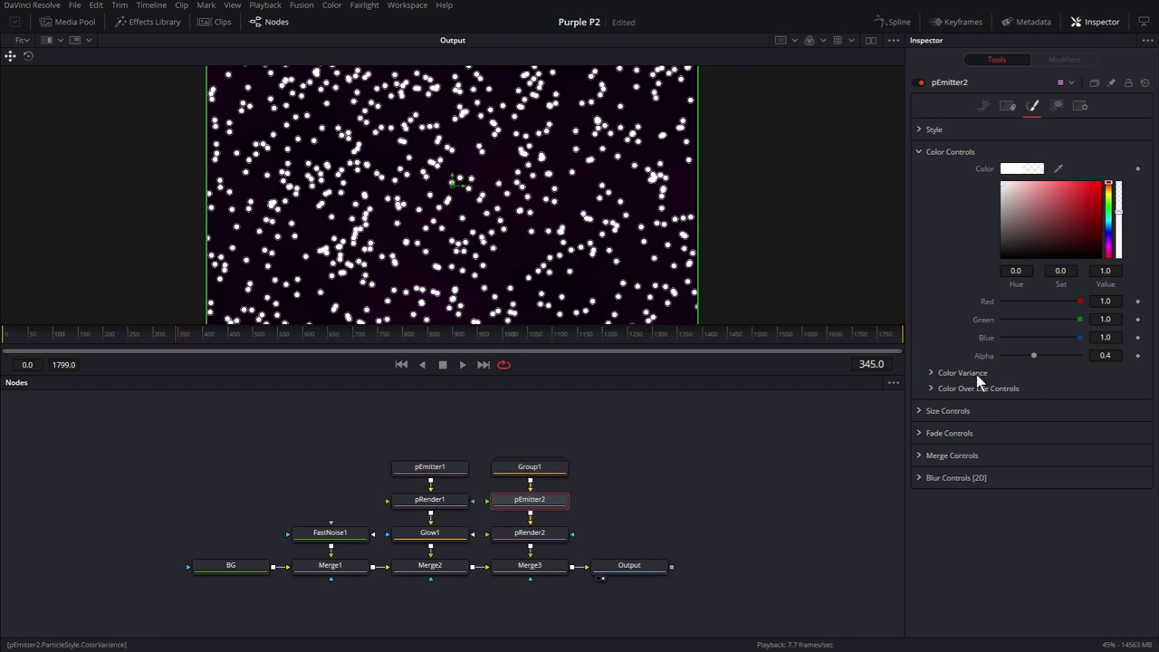
pyautogui.click(931, 388)
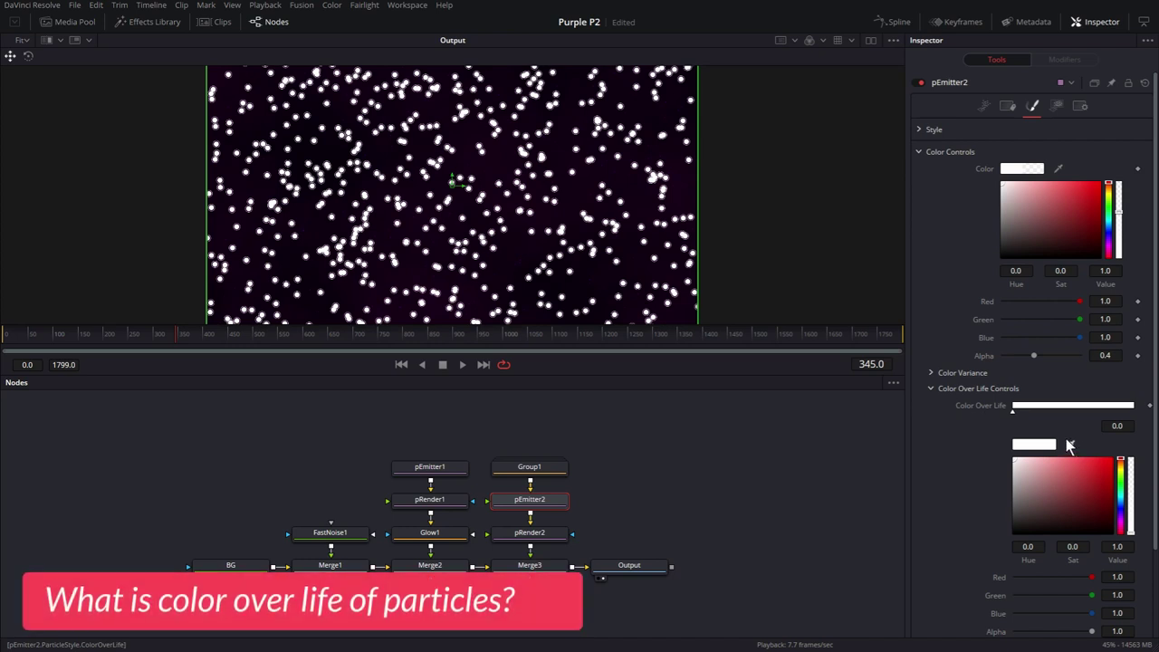
# Build a magenta-to-deep-purple colour-over-life gradient with stops at about 0.204 and 1.0.
pyautogui.click(1122, 524)
pyautogui.click(1104, 464)
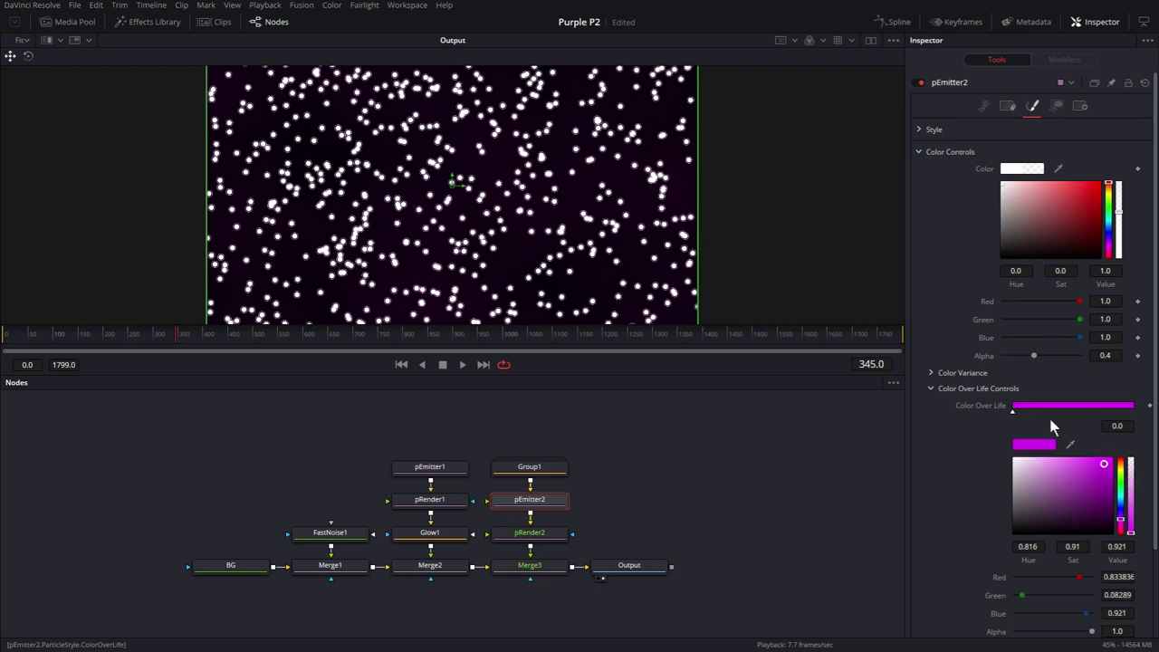
pyautogui.moveTo(1015, 414); pyautogui.dragTo(1042, 412)
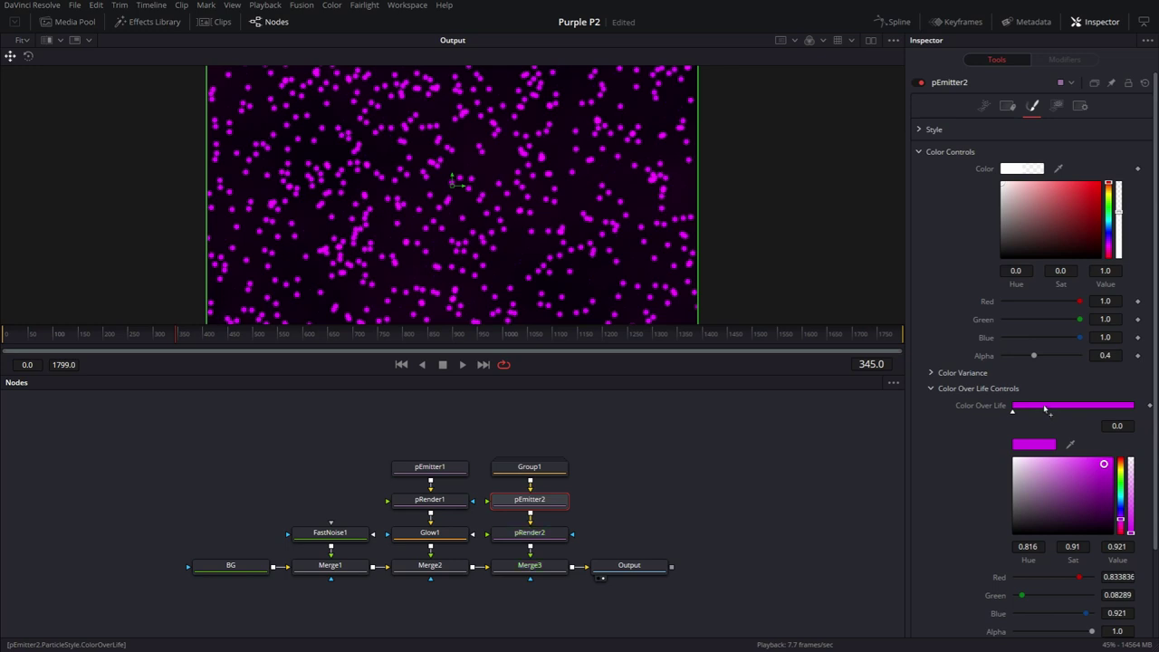
pyautogui.click(1045, 409)
pyautogui.moveTo(1105, 465); pyautogui.dragTo(1107, 505)
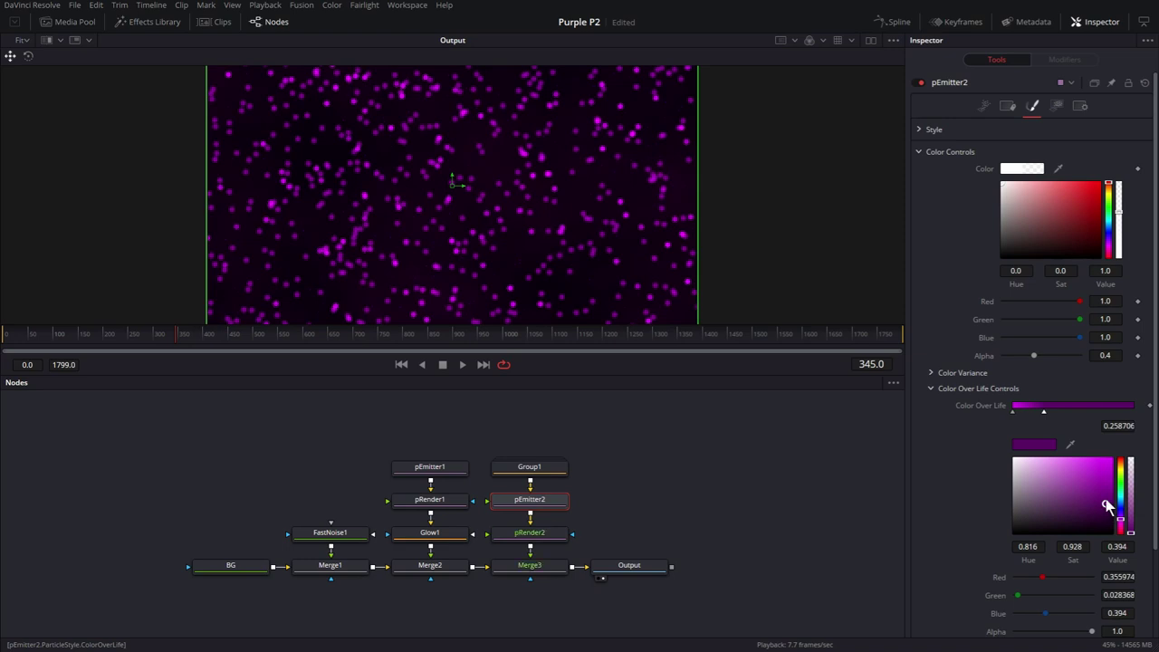
pyautogui.click(1118, 412)
pyautogui.moveTo(1118, 412); pyautogui.dragTo(1134, 412)
pyautogui.moveTo(1107, 504); pyautogui.dragTo(1114, 526)
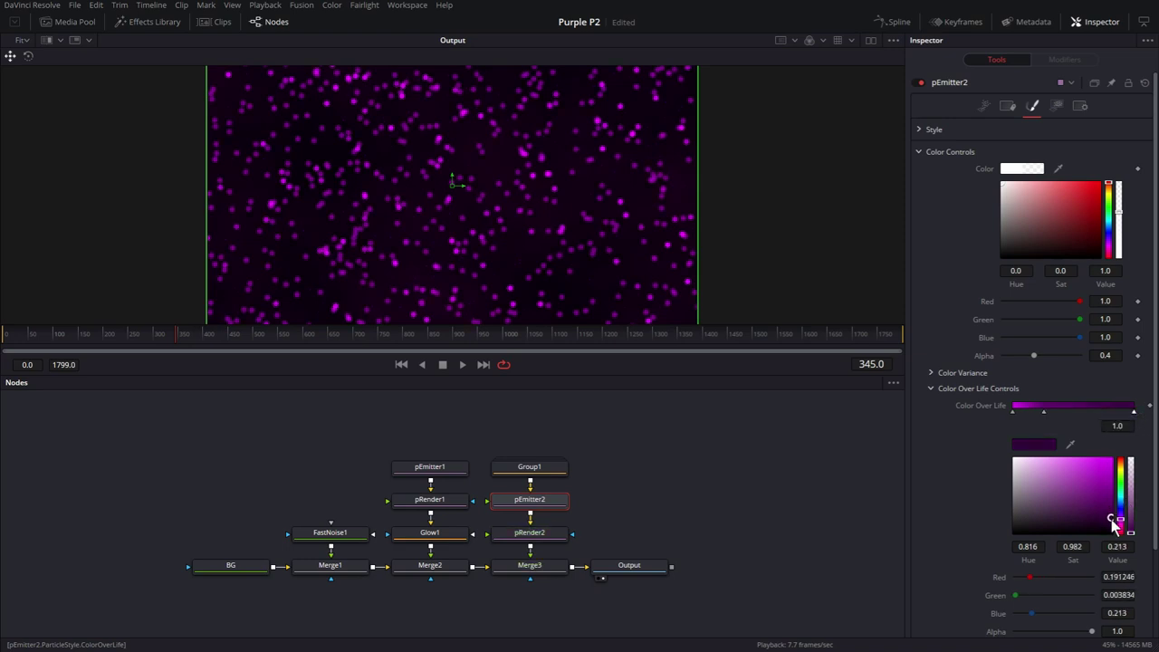
pyautogui.click(1044, 413)
pyautogui.moveTo(1046, 415); pyautogui.dragTo(1033, 413)
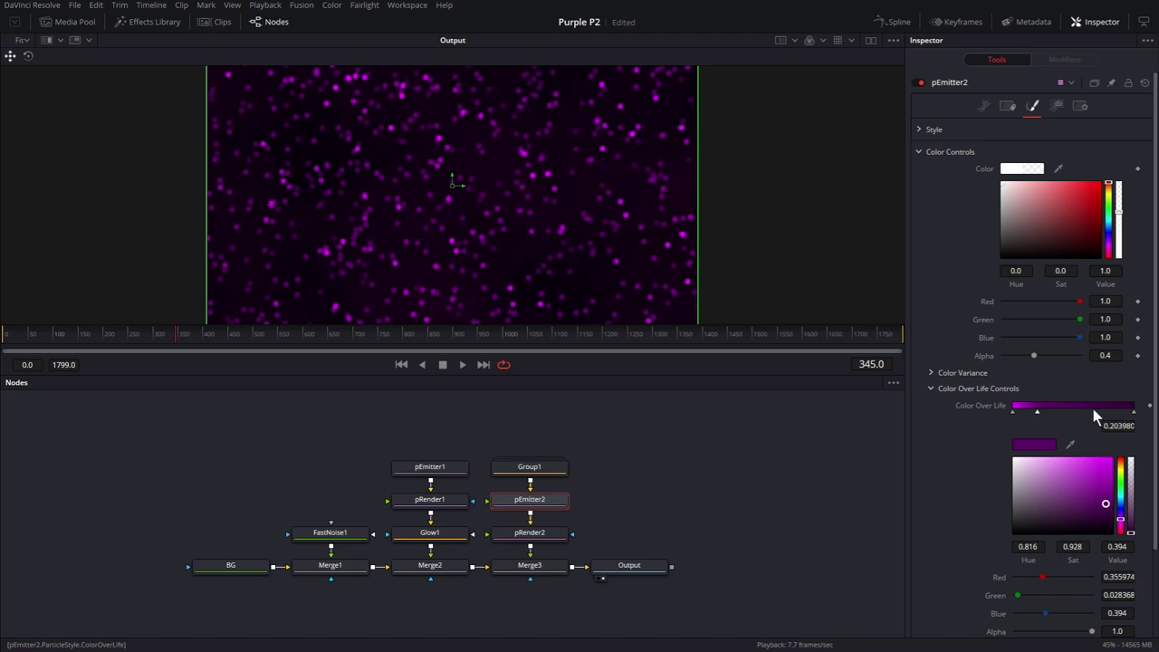
# Set pEmitter2's Alpha Variance to low -0.7 and high 0.5.
pyautogui.click(947, 373)
pyautogui.scroll(-3, 1035, 355)
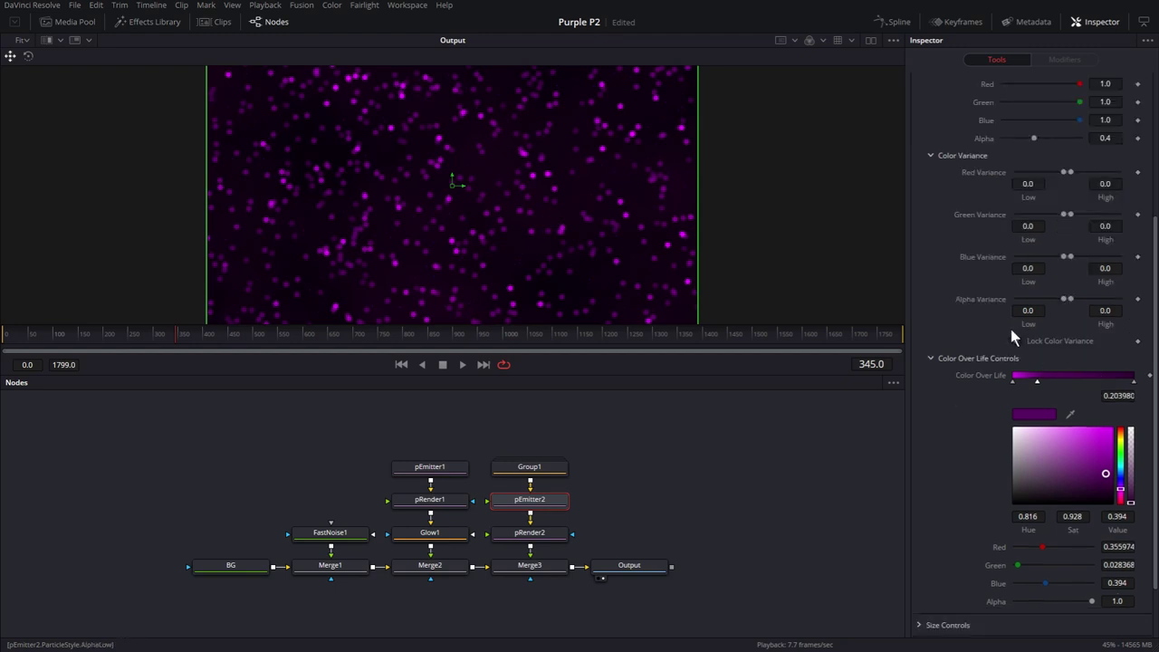
pyautogui.click(1028, 310)
pyautogui.write('-0.7')
pyautogui.press('Tab')
pyautogui.write('0.5')
pyautogui.press('Return')
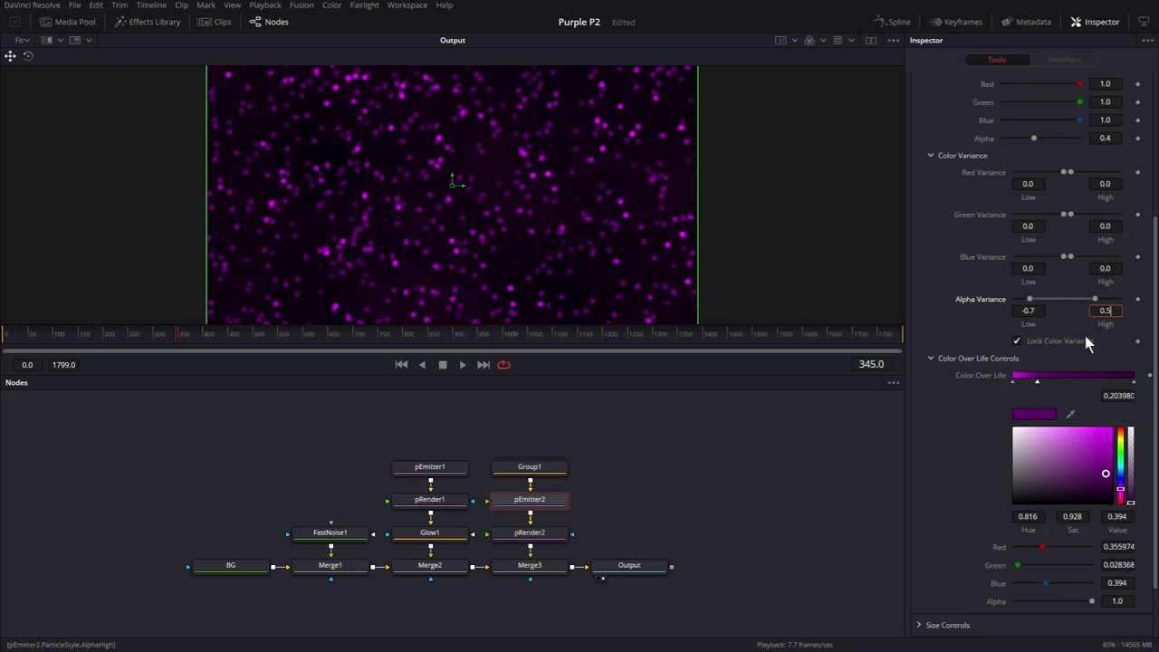
pyautogui.scroll(5, 934, 263)
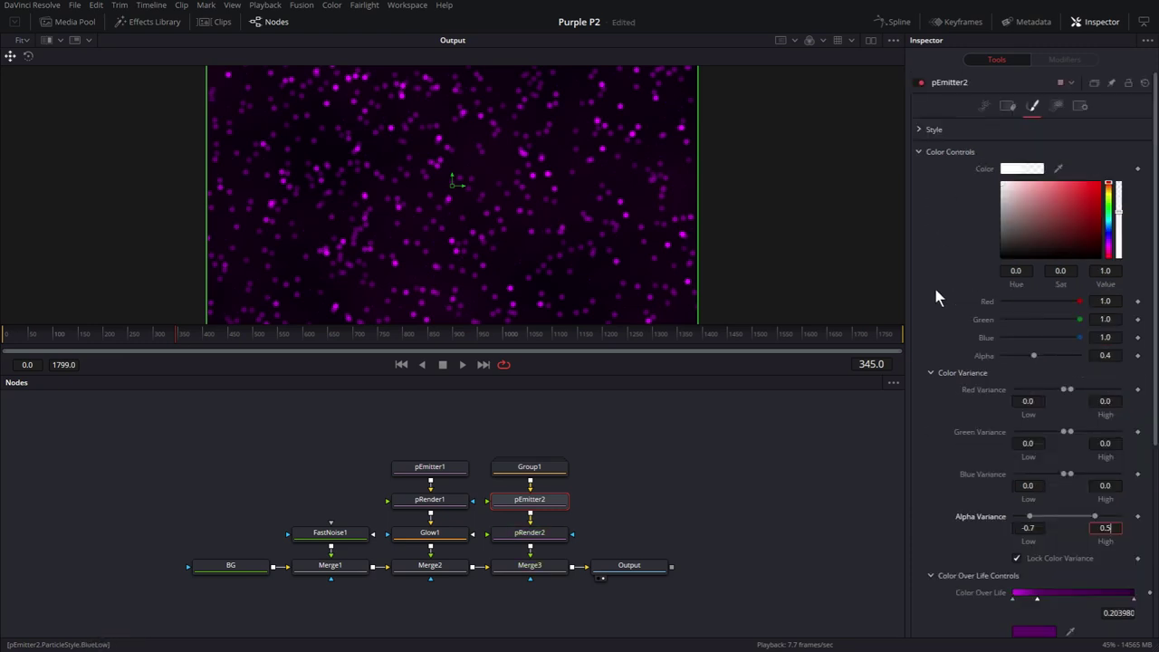
# Set pEmitter2's particle Size Variance to 0.25.
pyautogui.click(919, 151)
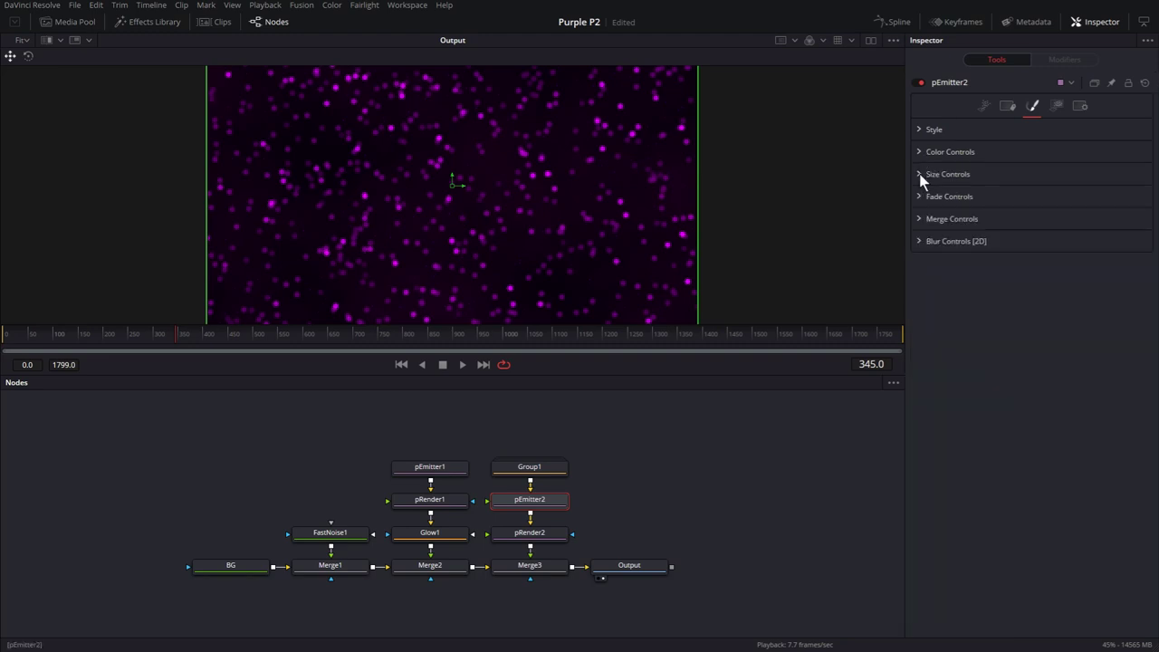
pyautogui.click(920, 174)
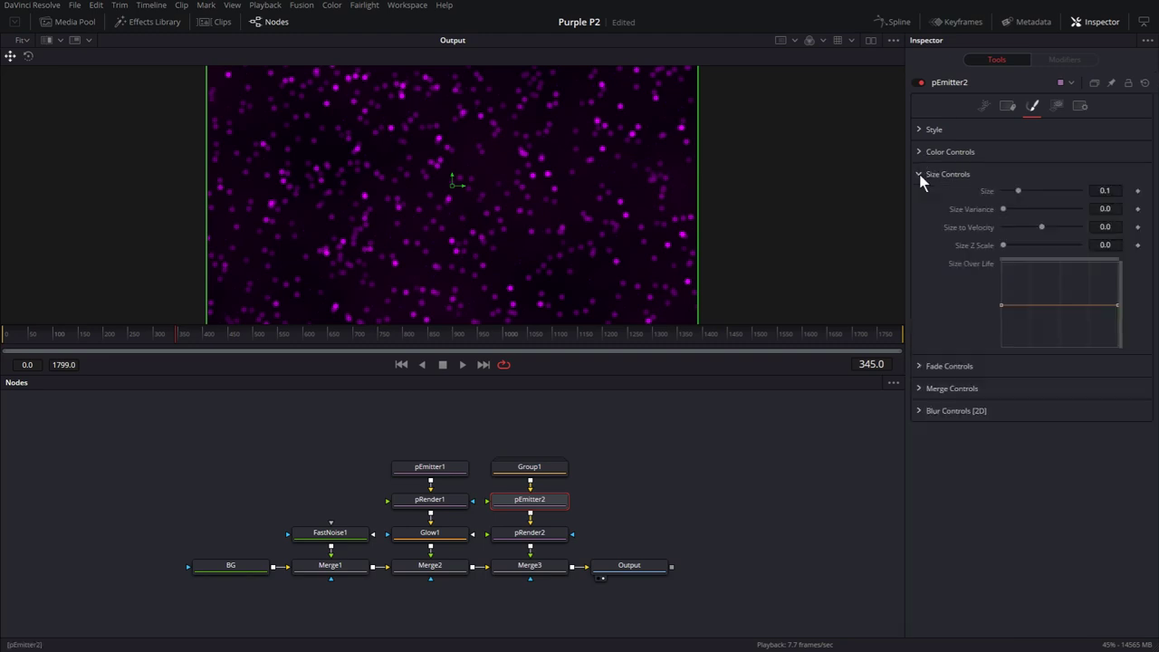
pyautogui.click(1108, 192)
pyautogui.press('Tab')
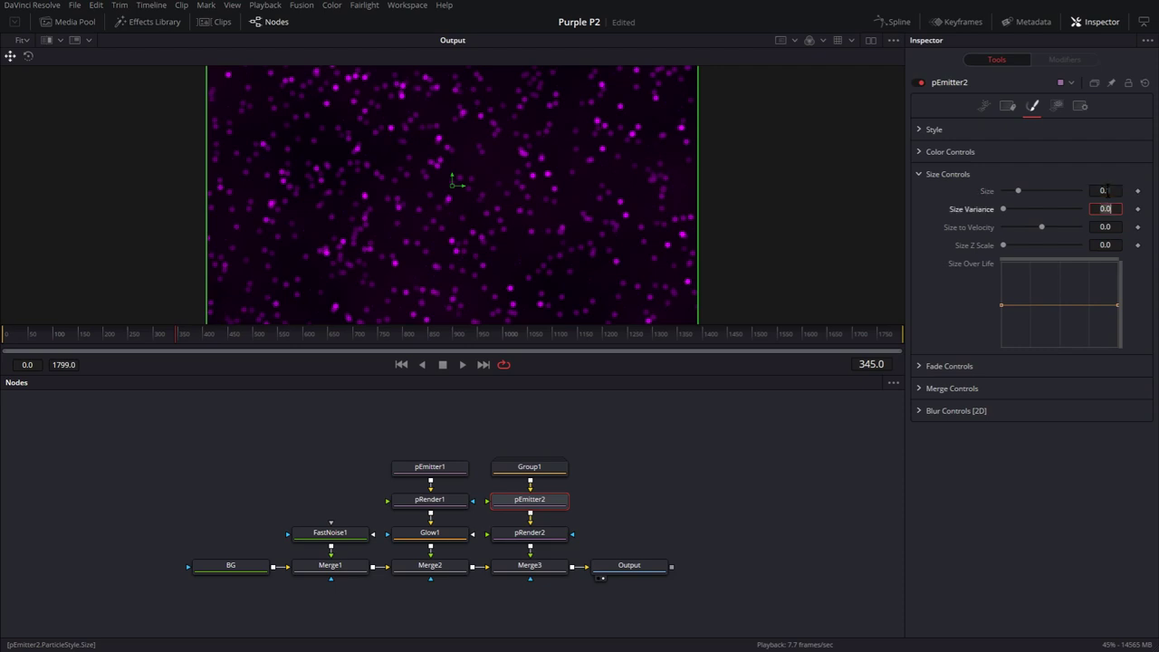
pyautogui.press('Tab')
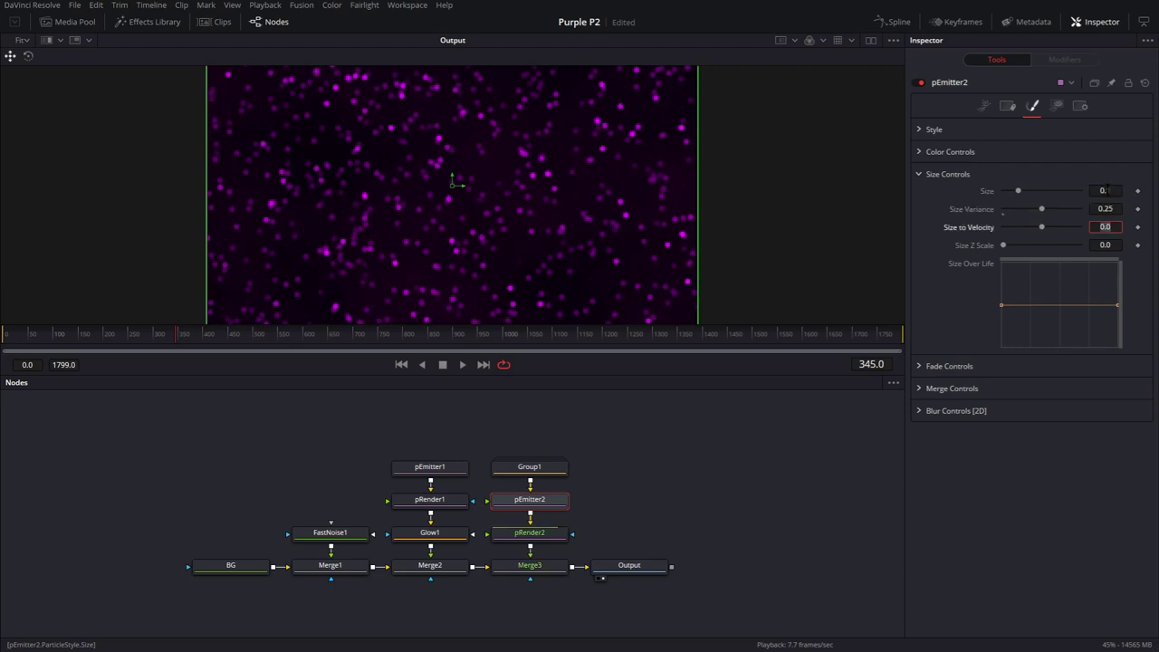
pyautogui.click(920, 174)
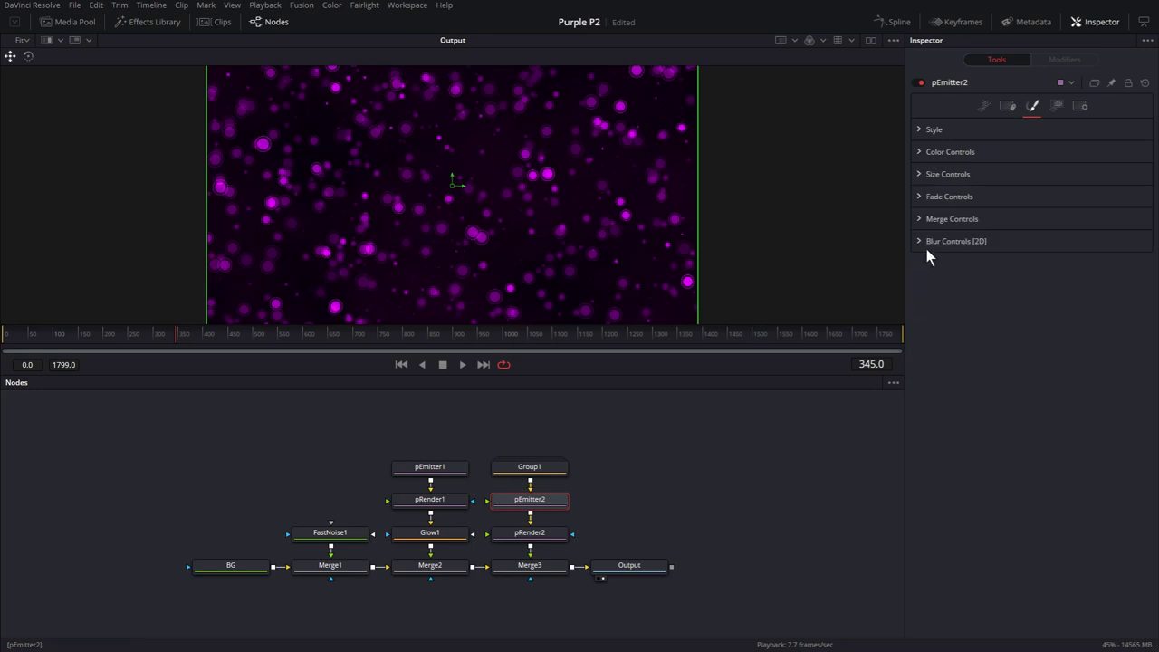
# Fade pEmitter2's particles in at 0.25 and out at 0.75.
pyautogui.click(922, 197)
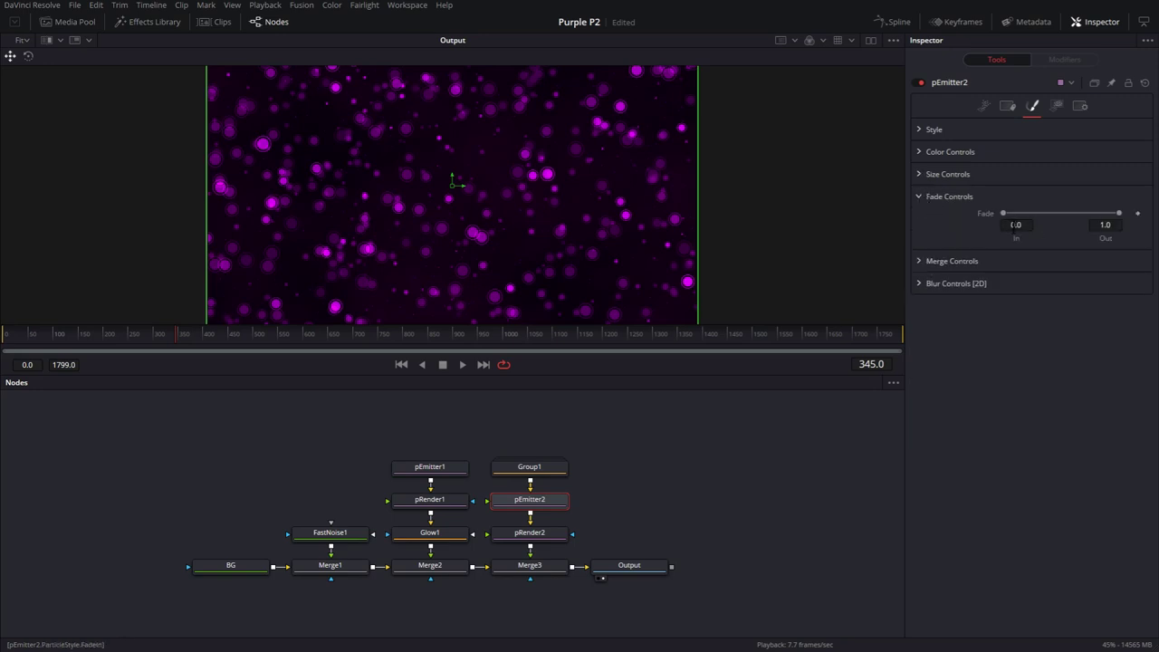
pyautogui.click(1016, 224)
pyautogui.press('Tab')
pyautogui.write('0.75')
pyautogui.press('Return')
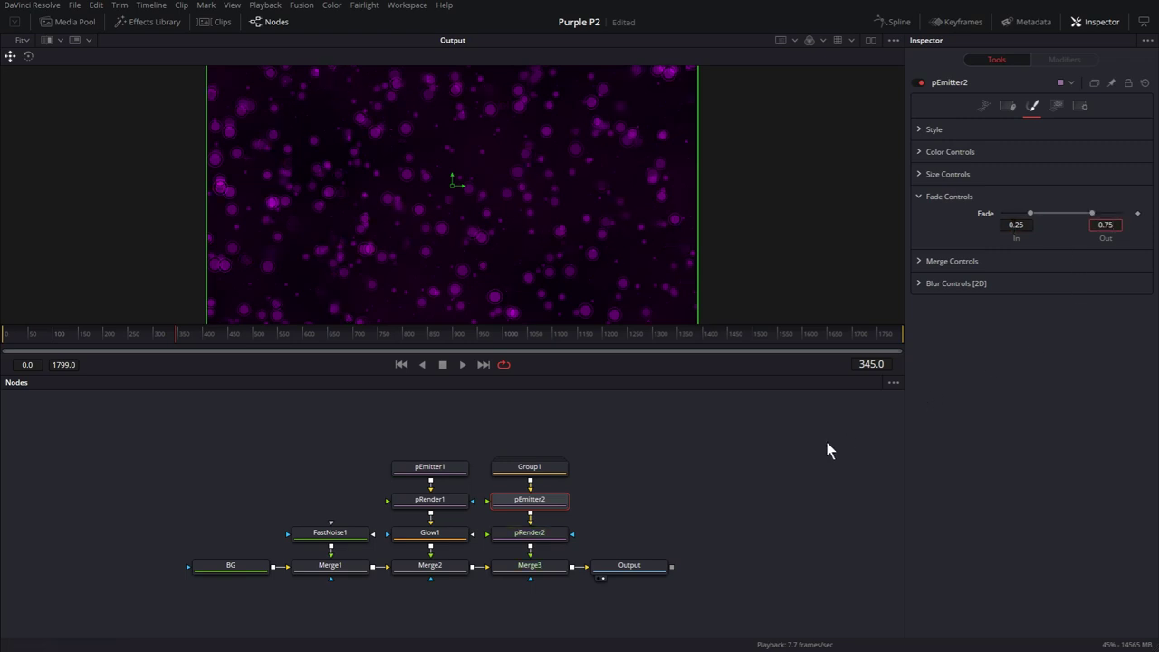
# Expand pEmitter2's Blur Controls and enter the Z Blur (DOF) depth-of-field amount.
pyautogui.click(921, 197)
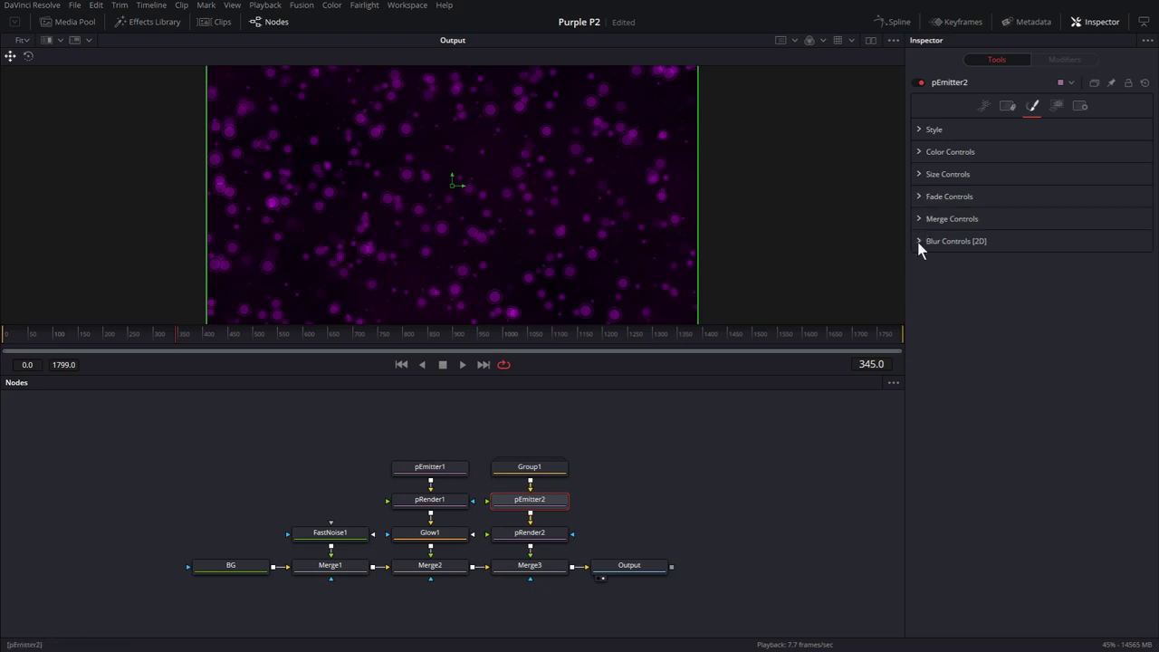
pyautogui.click(919, 243)
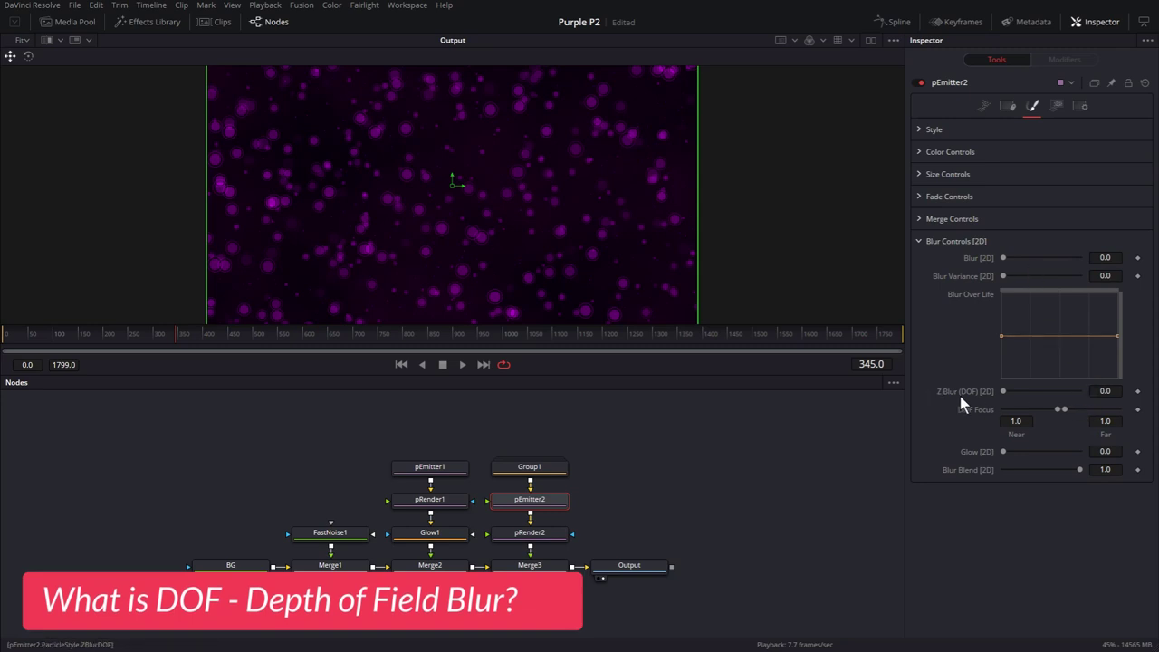
pyautogui.click(1105, 391)
pyautogui.write('0.1')
pyautogui.press('Tab')
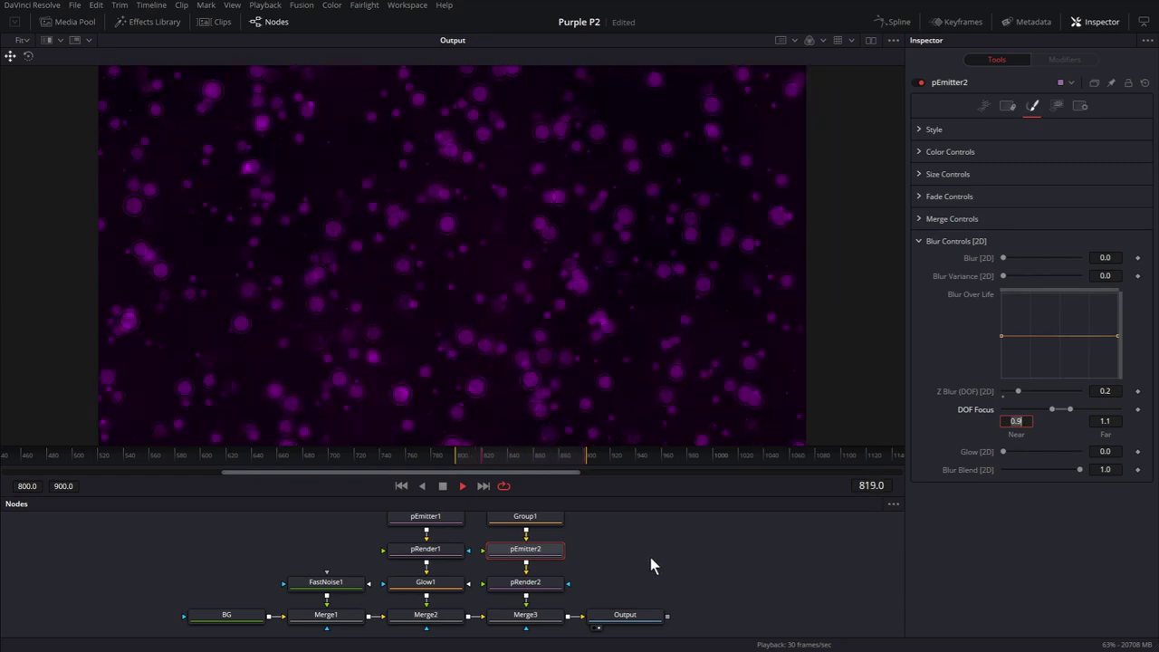
# Set pEmitter2 to emit 5 particles with a lifespan of 500, and save.
pyautogui.click(984, 106)
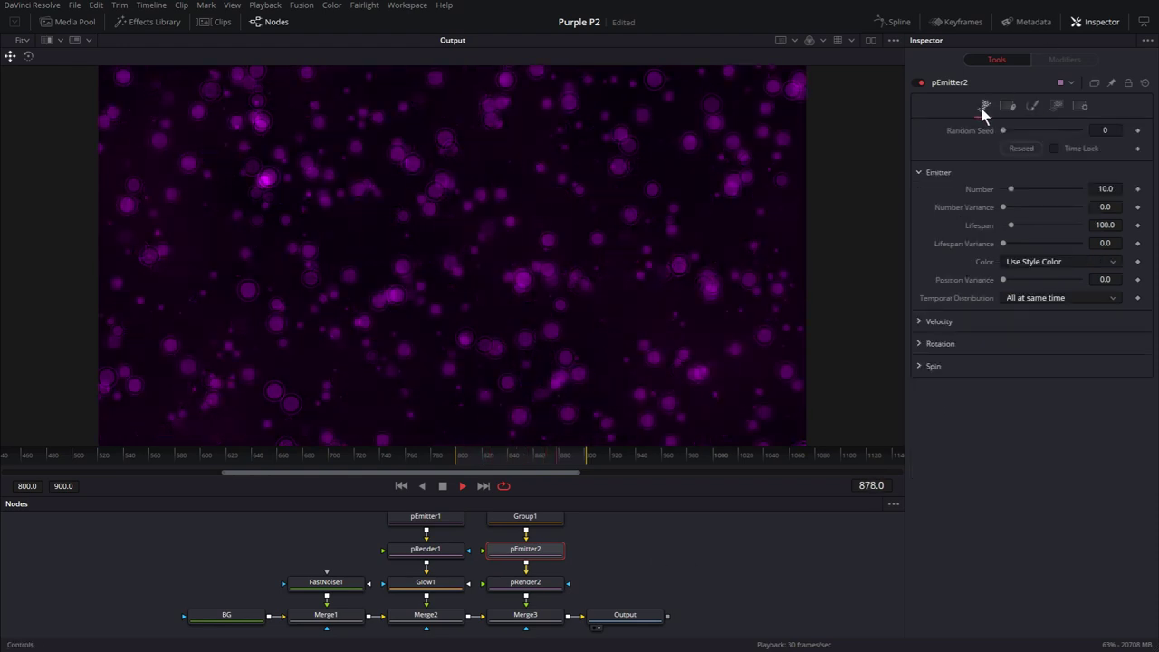
pyautogui.click(1107, 188)
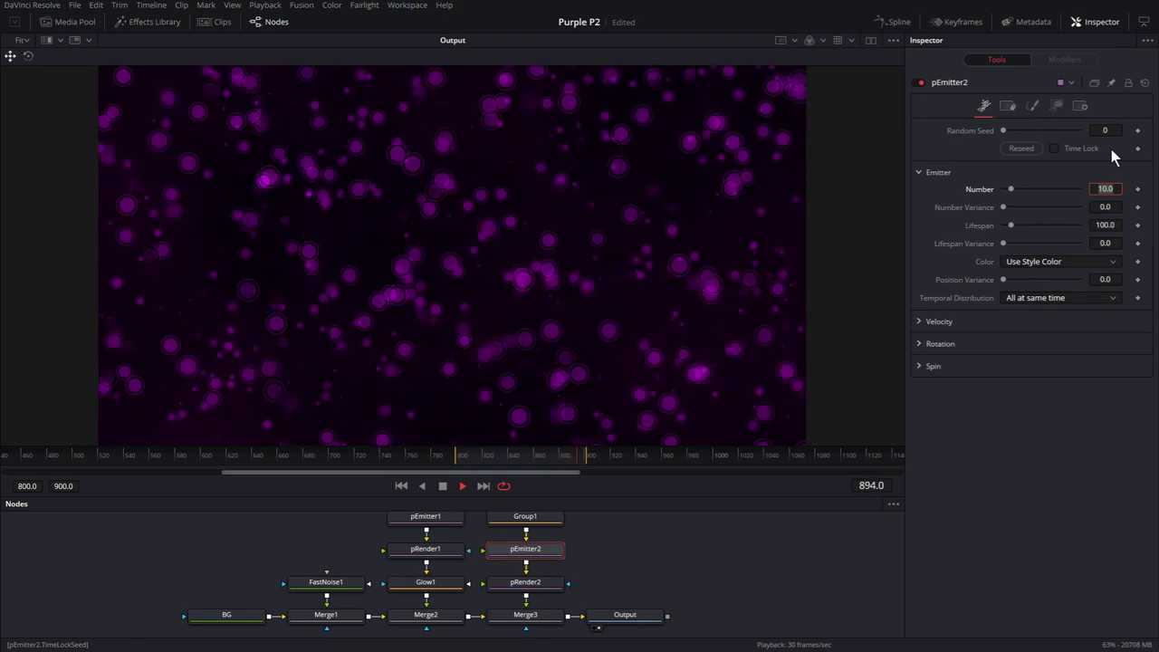
pyautogui.write('5')
pyautogui.press('Tab')
pyautogui.press('Tab')
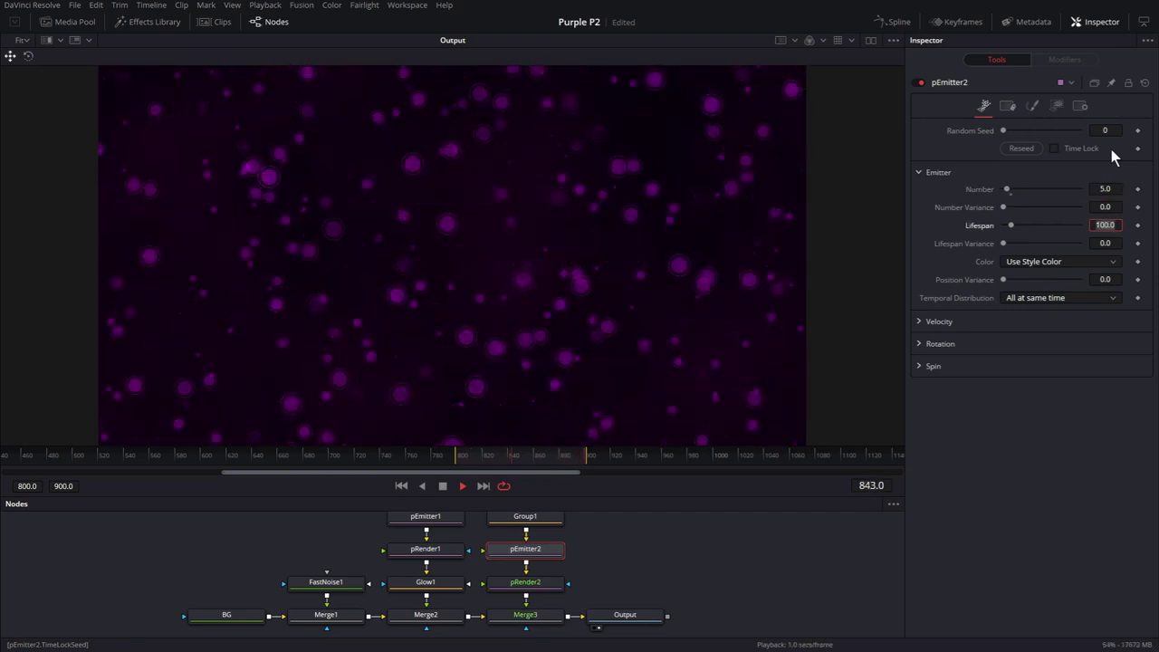
pyautogui.write('500')
pyautogui.press('Tab')
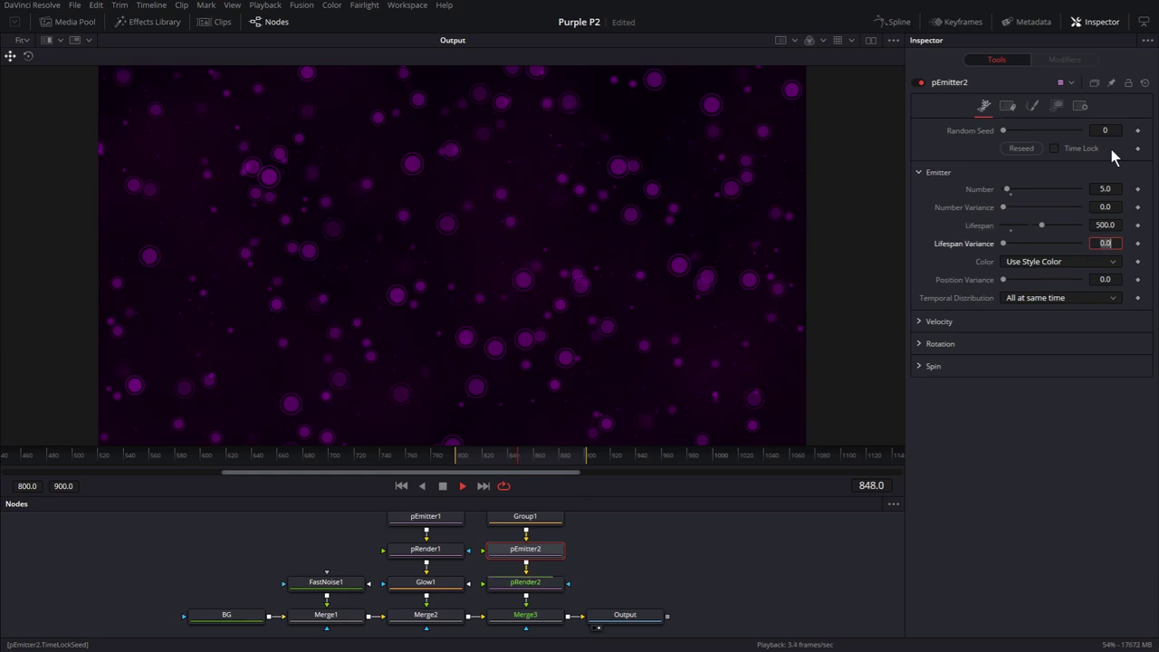
pyautogui.hotkey('ctrl', 's')
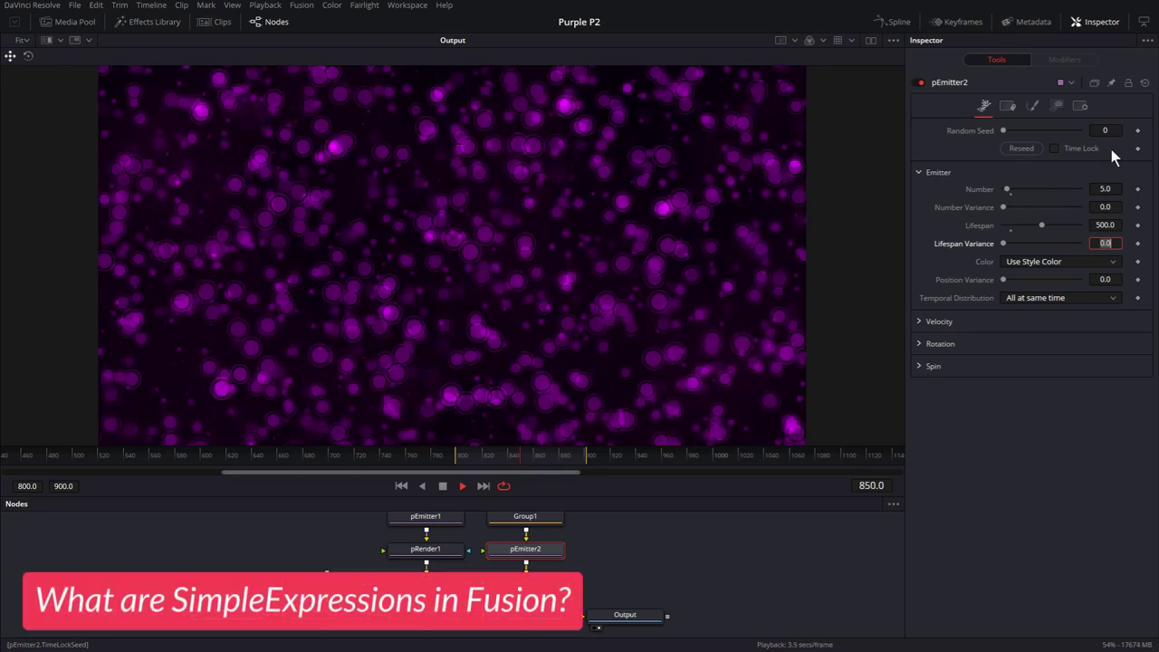
# Drive Lifespan Variance with the expression Lifespan*1.5.
pyautogui.write('=')
pyautogui.press('Tab')
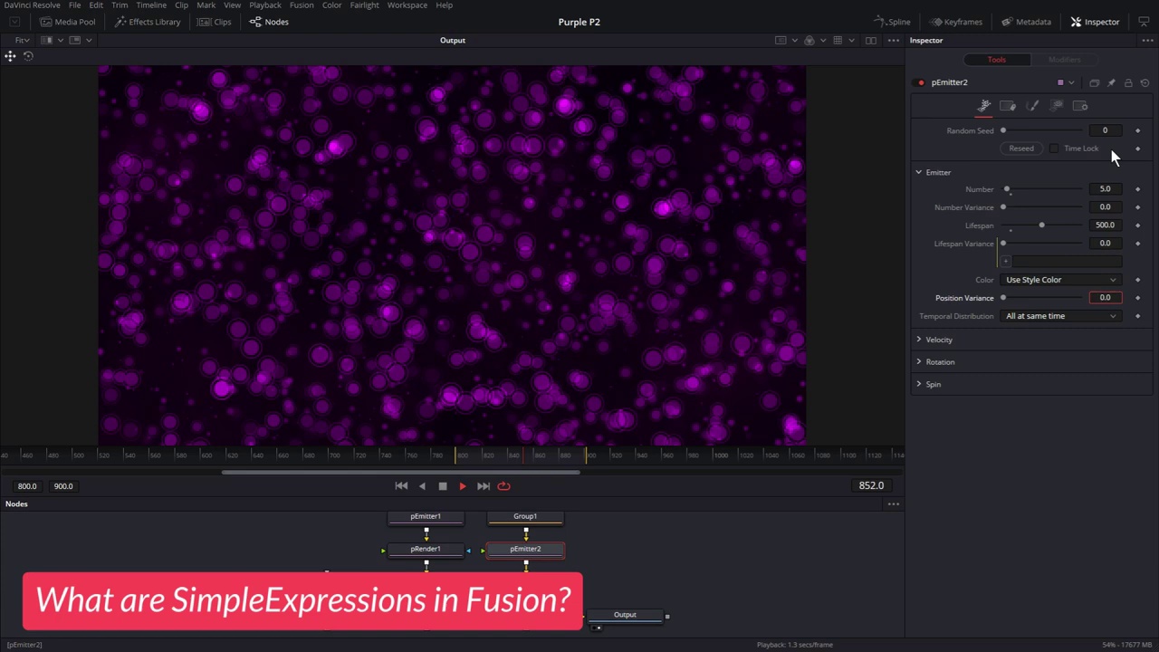
pyautogui.moveTo(1005, 261); pyautogui.dragTo(983, 224)
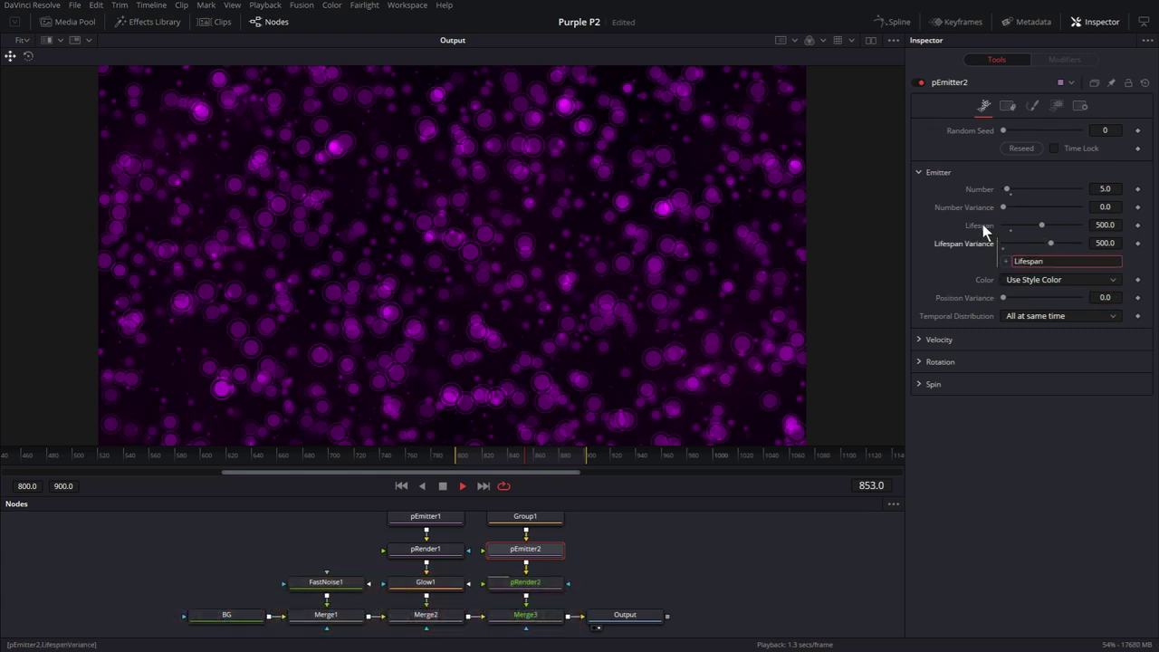
pyautogui.write('*1.5')
pyautogui.press('Return')
# Test the linked variance by changing Lifespan, then set it back to 500.
pyautogui.moveTo(1050, 227)
pyautogui.mouseDown()
pyautogui.moveTo(1027, 231)
pyautogui.moveTo(1057, 231)
pyautogui.mouseUp()
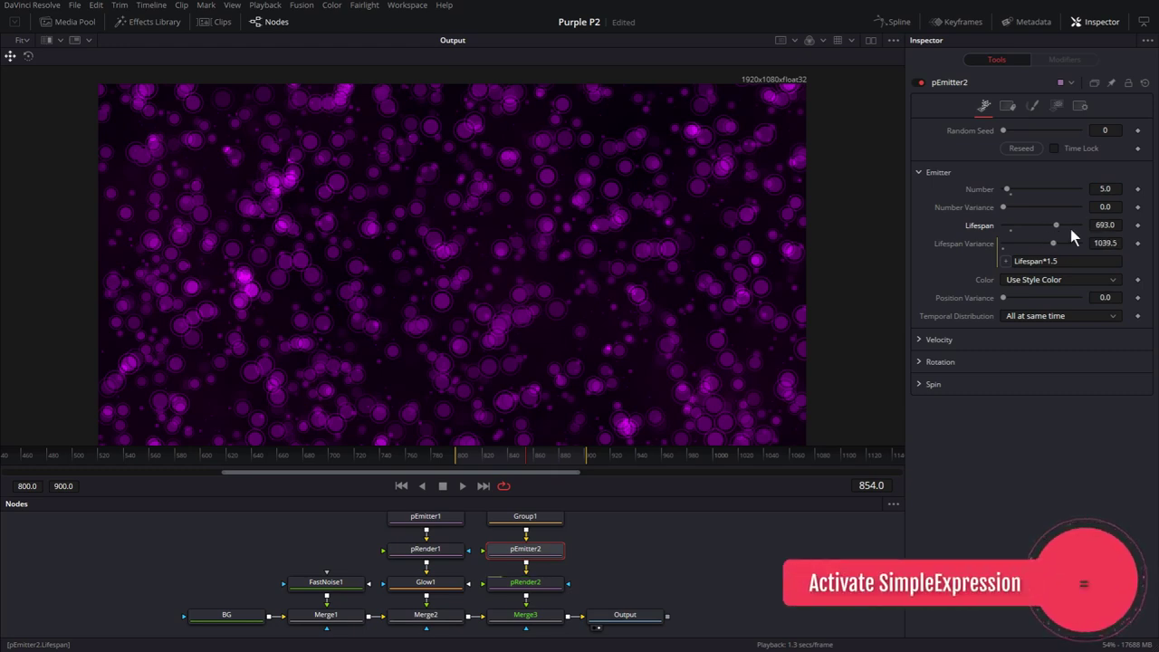
pyautogui.click(1092, 228)
pyautogui.write('500')
pyautogui.press('Tab')
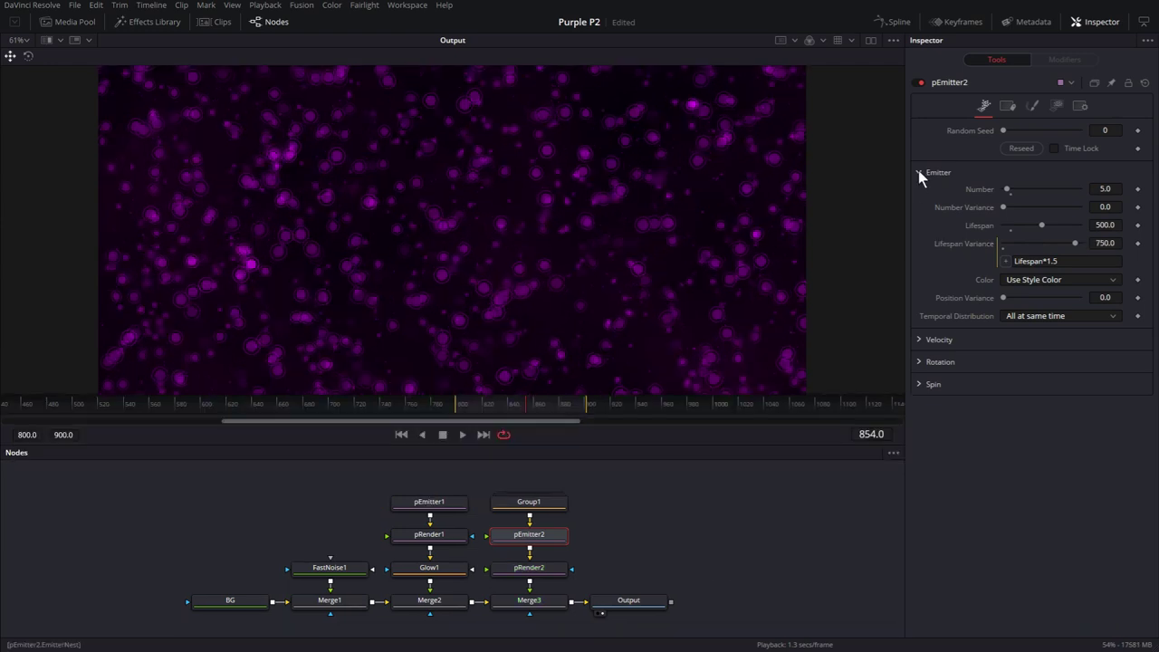
# Set particle velocity to 0.005 with a velocity variance of 0.04.
pyautogui.click(920, 172)
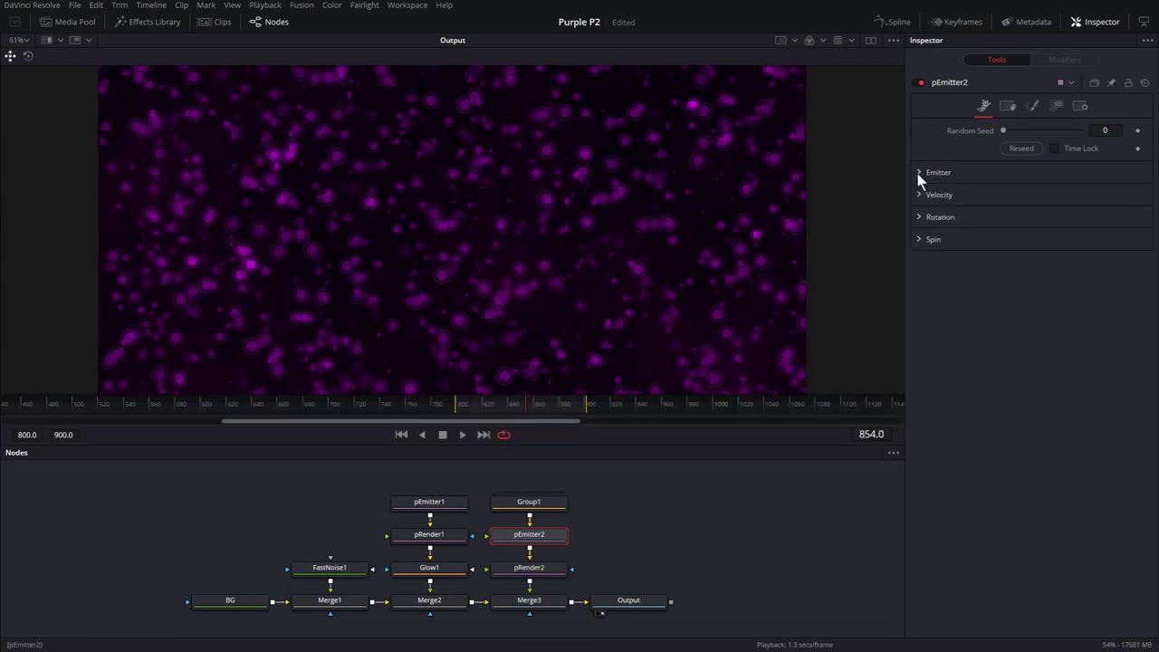
pyautogui.click(919, 195)
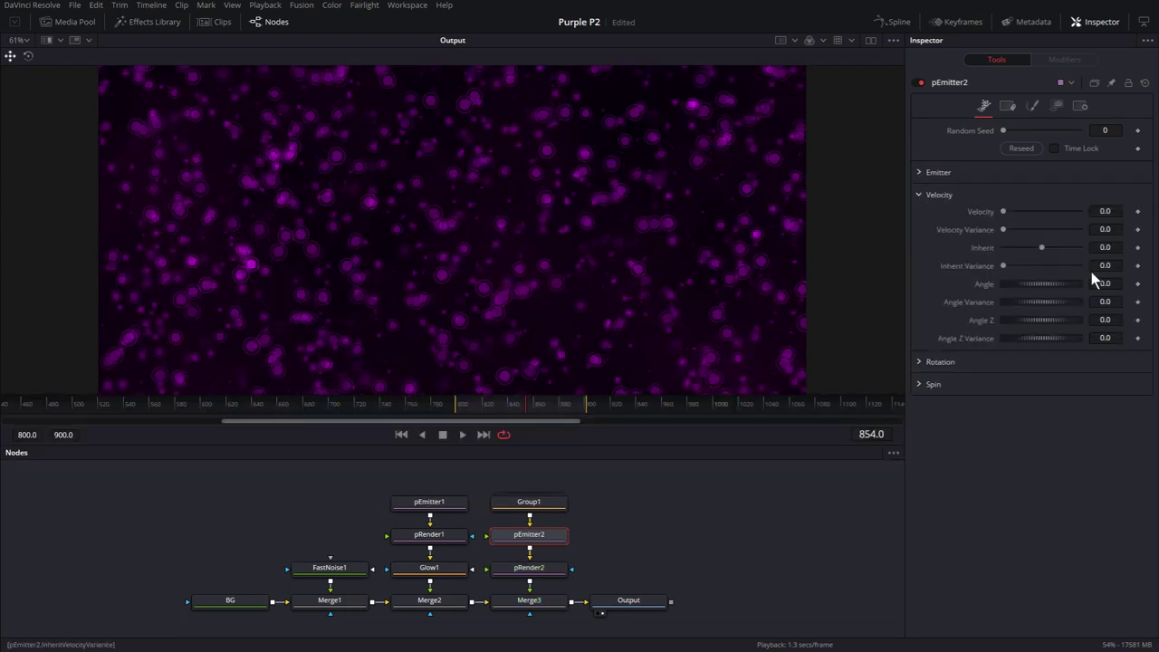
pyautogui.click(1113, 206)
pyautogui.press('BackSpace')
pyautogui.write('005')
pyautogui.press('Tab')
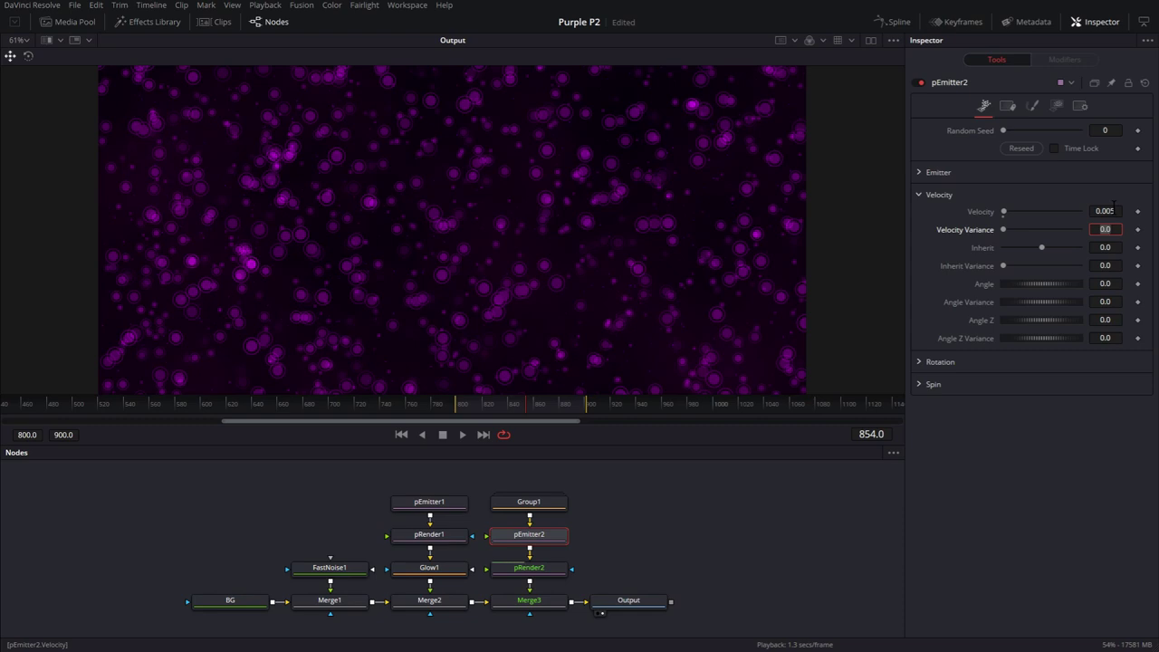
pyautogui.press('Right')
pyautogui.write('4')
pyautogui.press('Tab')
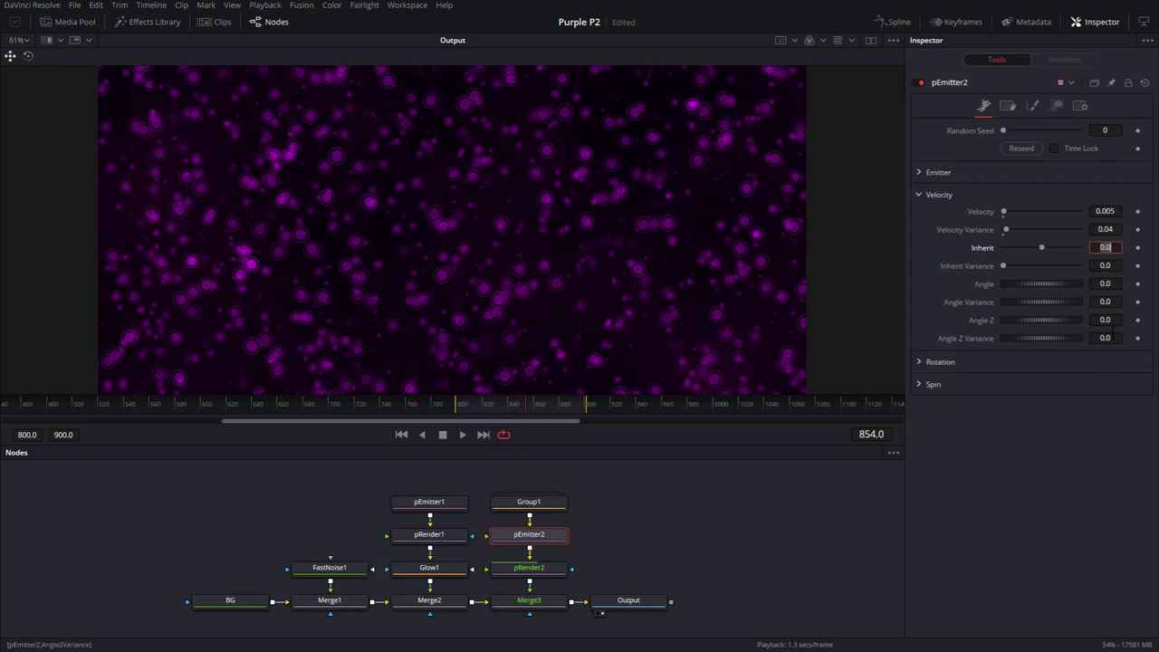
# Set Angle Z to 270 with a variance of 10, and save the project.
pyautogui.click(1113, 320)
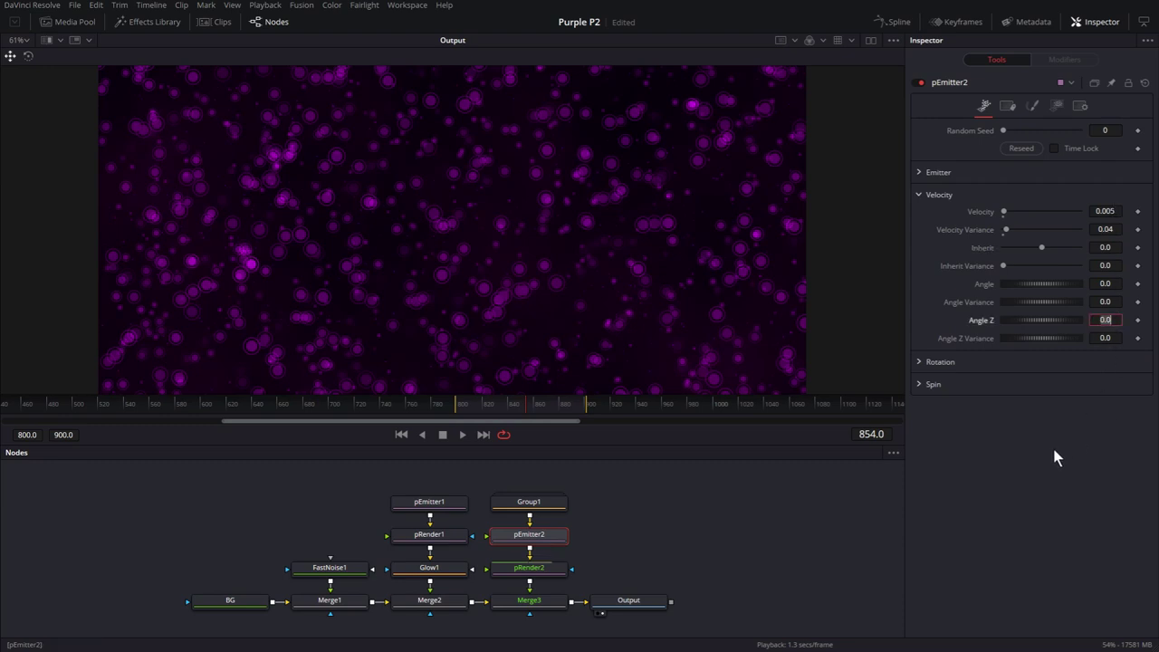
pyautogui.write('270')
pyautogui.press('Tab')
pyautogui.write('10')
pyautogui.press('Tab')
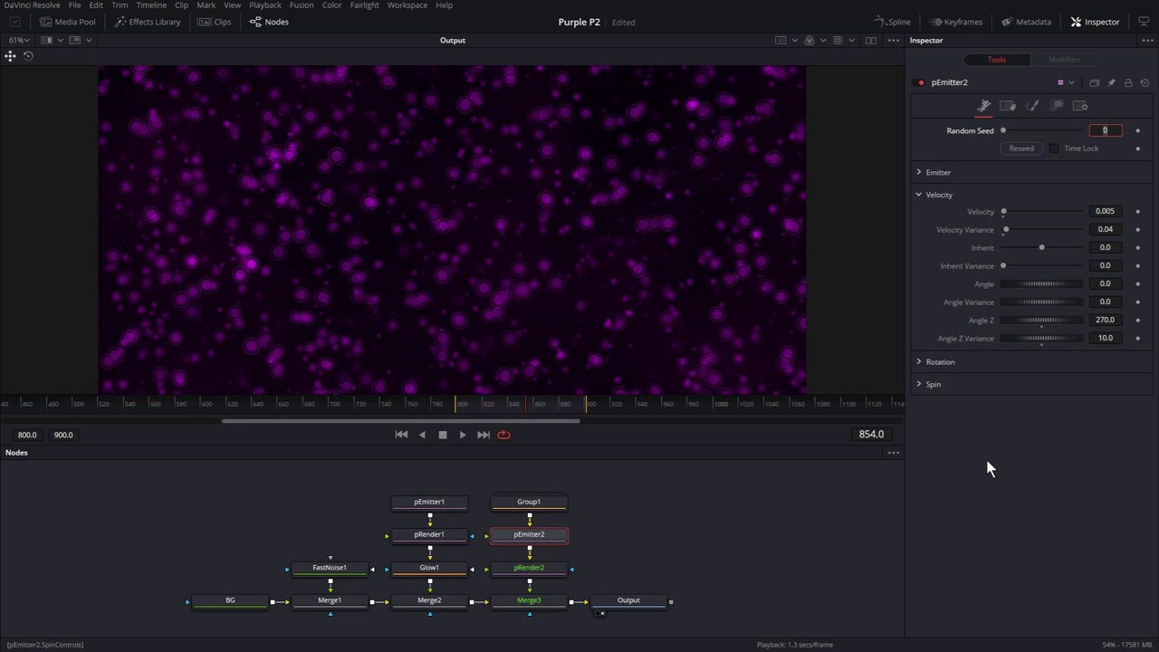
pyautogui.hotkey('ctrl', 's')
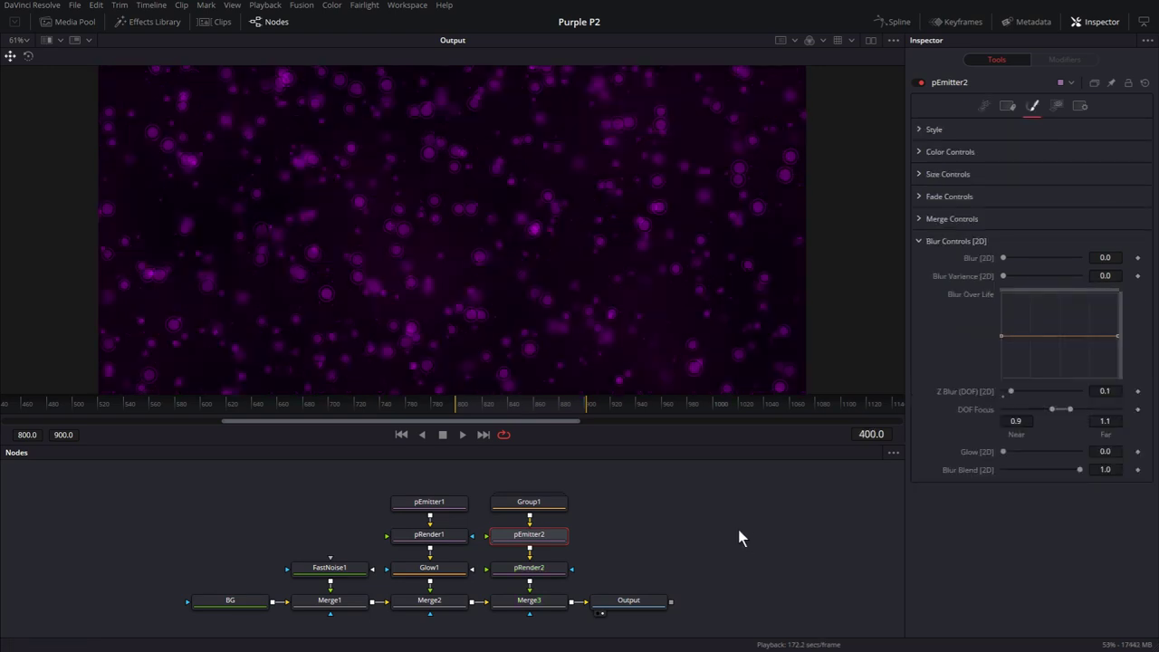
# Hide the node graph and Inspector and show the preview at 100%.
pyautogui.click(265, 23)
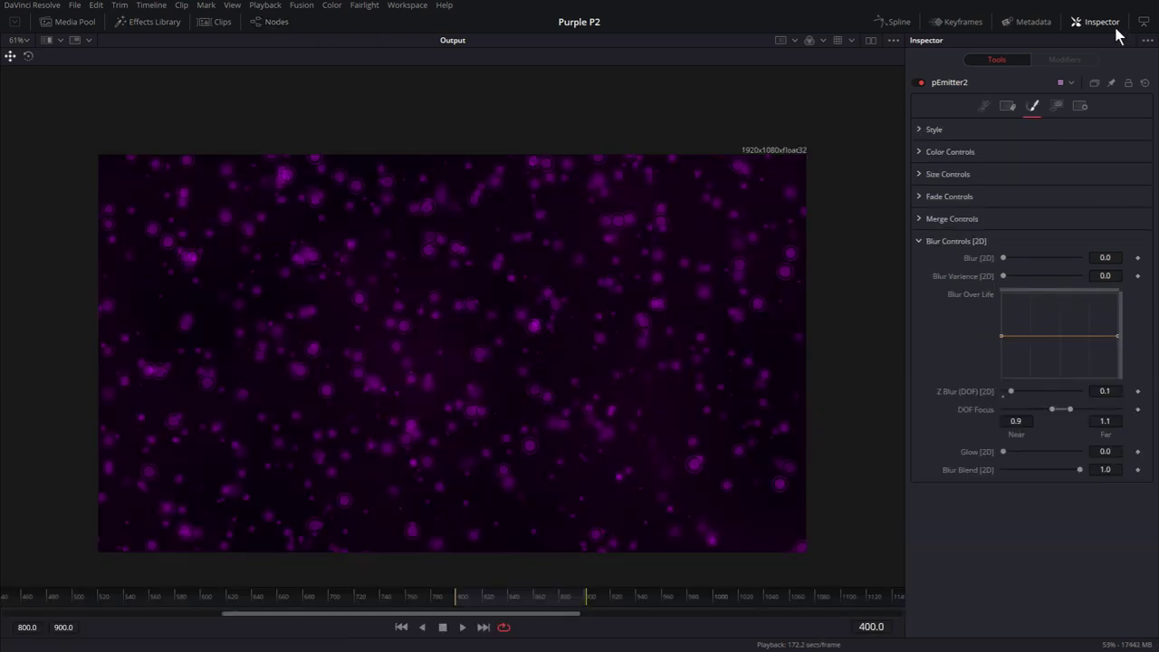
pyautogui.click(1114, 25)
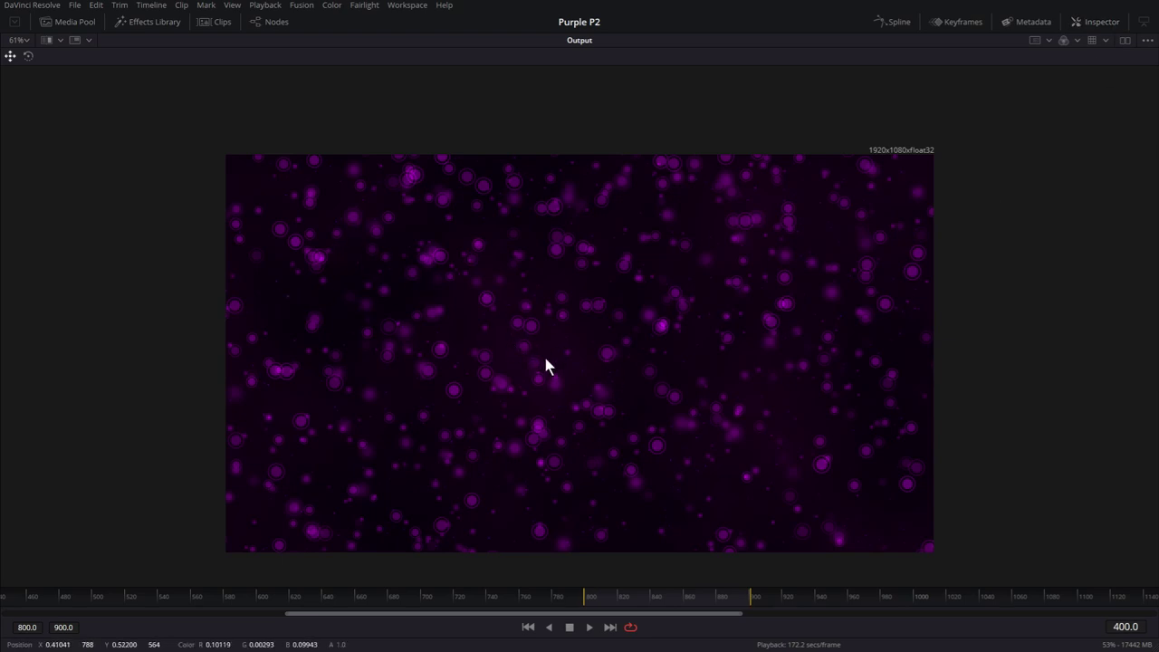
pyautogui.hotkey('ctrl', '1')
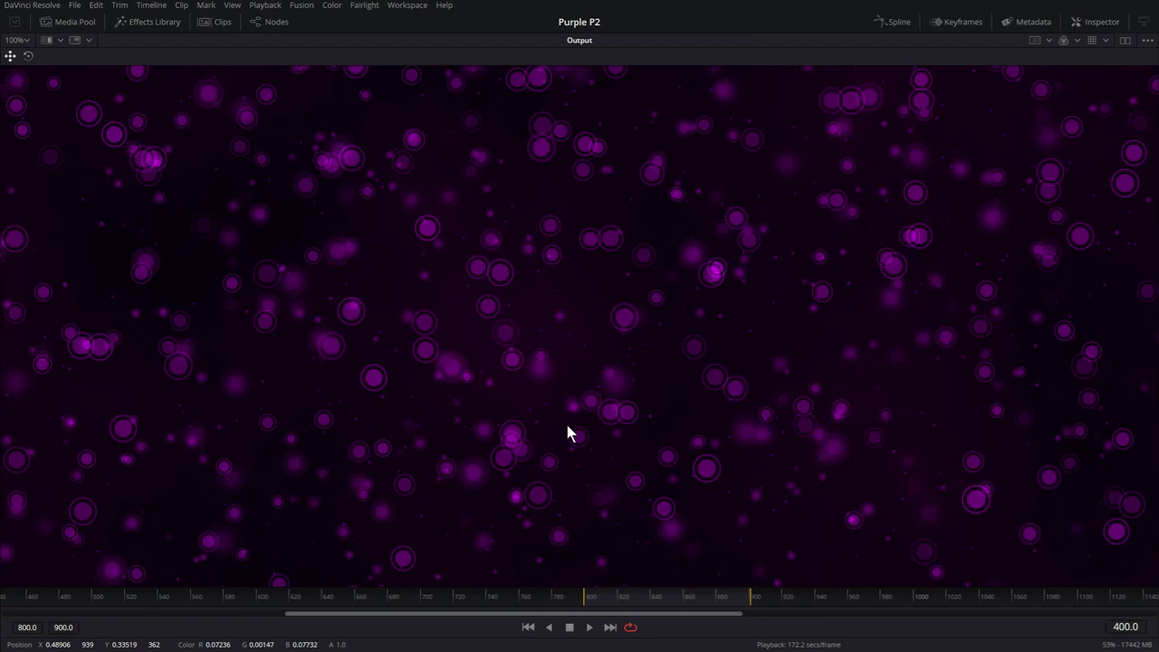
# Restore the node graph and select the Output node, then Merge3.
pyautogui.press('F4')
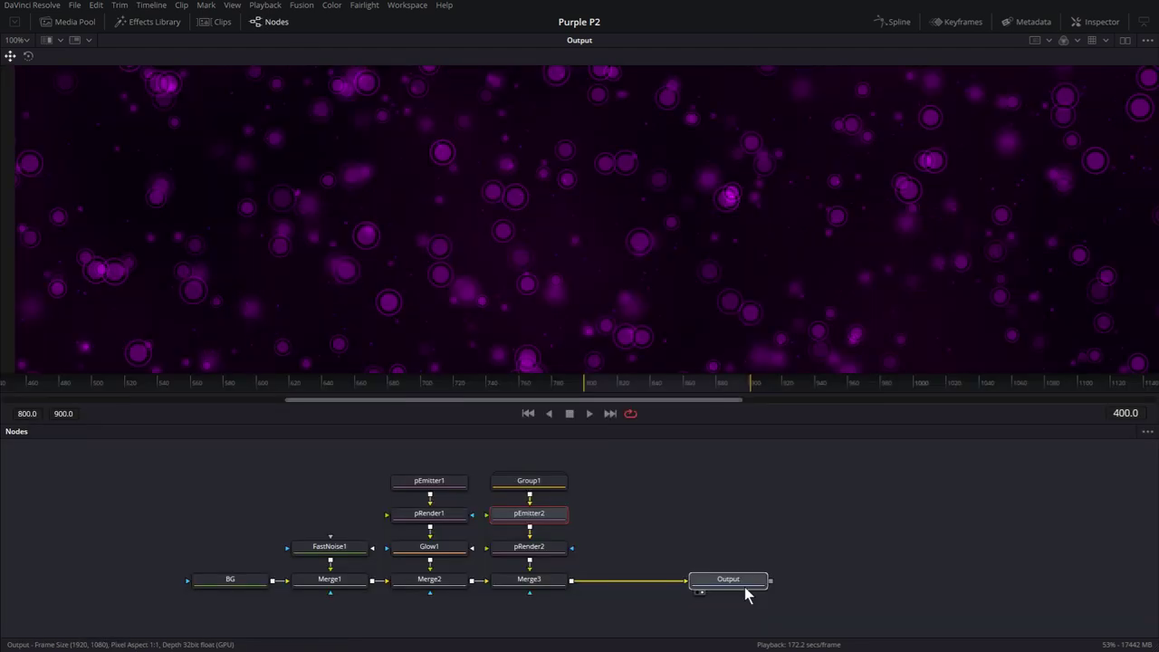
pyautogui.click(744, 587)
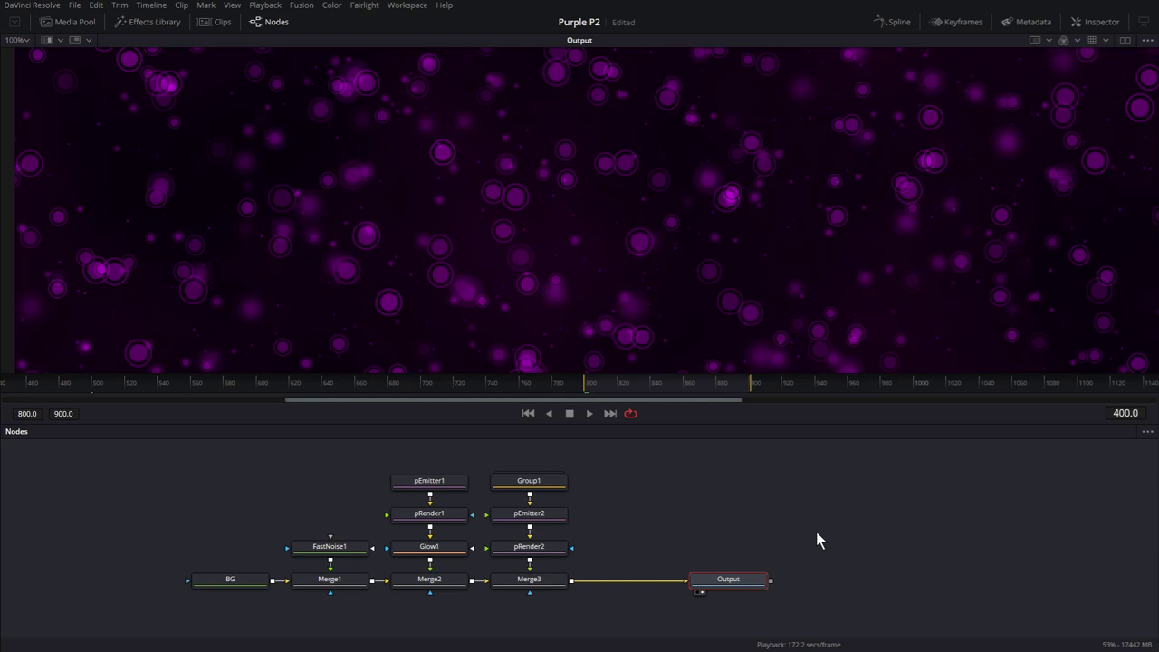
pyautogui.click(543, 582)
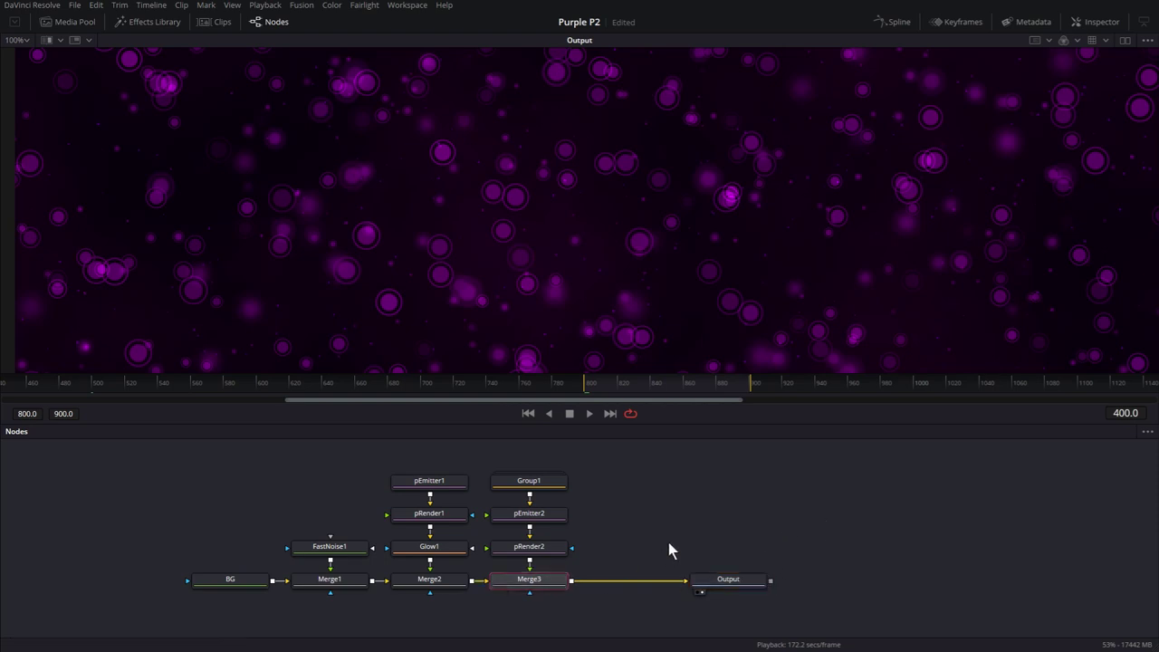
# Add a Color Corrector node after Merge3.
pyautogui.hotkey('shift', 'space')
pyautogui.write('cc')
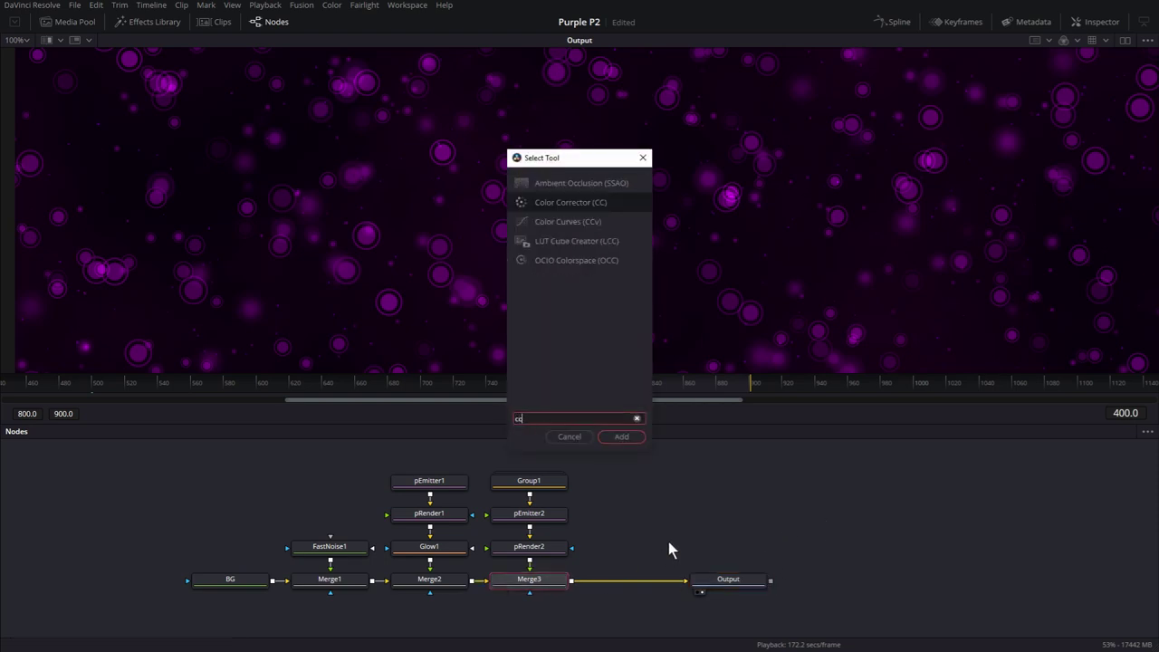
pyautogui.click(619, 438)
# Grade with saturation 0.45, contrast 1.13, gain 2.59, brightness -0.22; shift Output right.
pyautogui.write('0.45')
pyautogui.press('Tab')
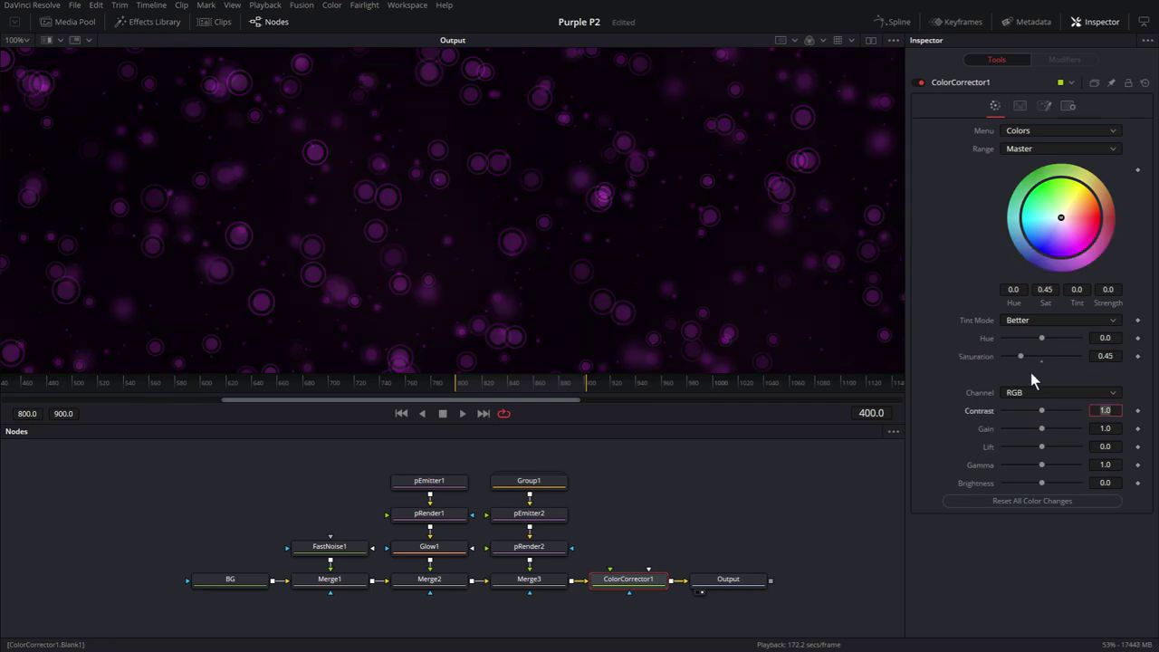
pyautogui.write('1.13')
pyautogui.press('Tab')
pyautogui.write('2.59')
pyautogui.press('Tab')
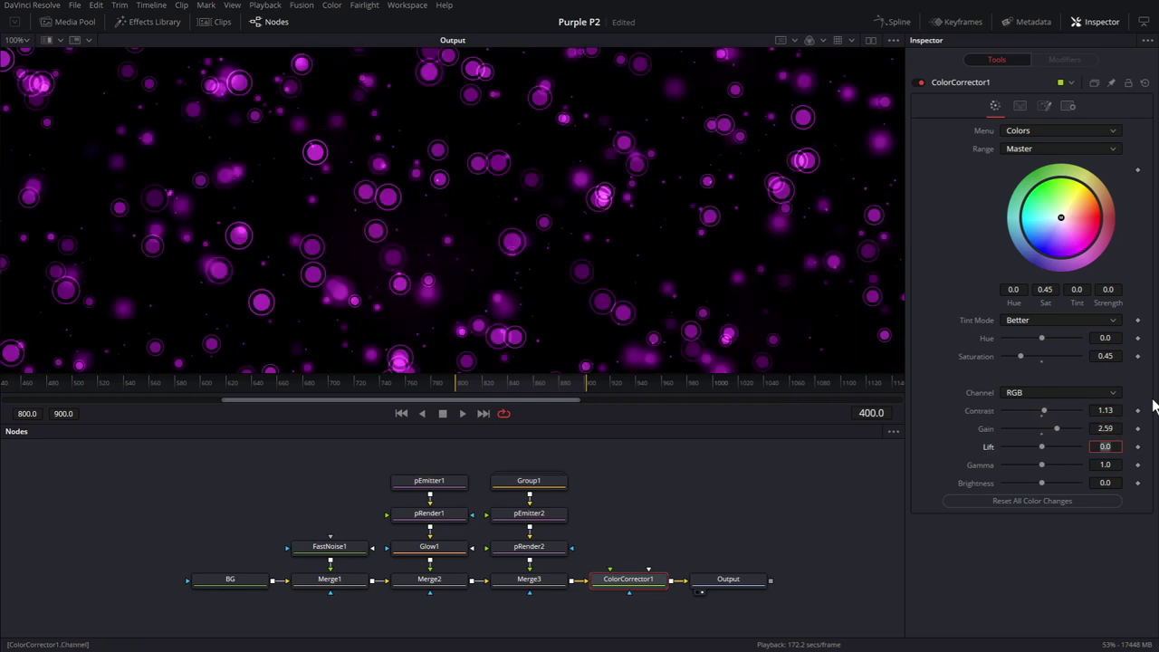
pyautogui.press('Tab')
pyautogui.press('Tab')
pyautogui.write('-0.22')
pyautogui.press('Tab')
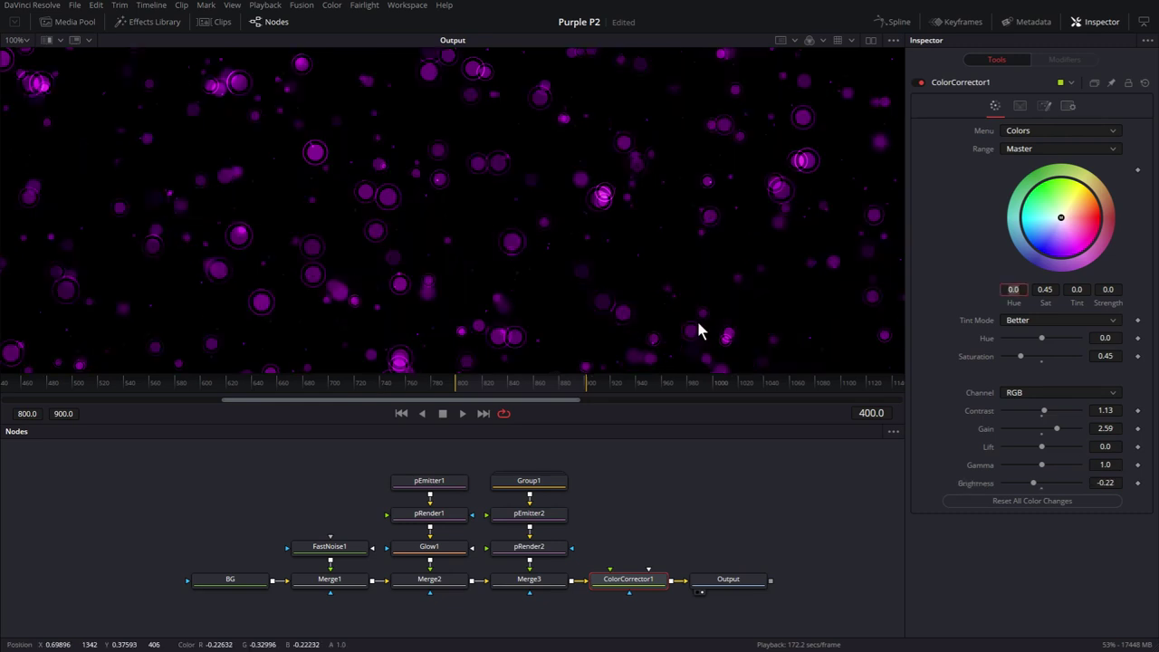
pyautogui.moveTo(724, 585); pyautogui.dragTo(787, 587)
pyautogui.click(711, 522)
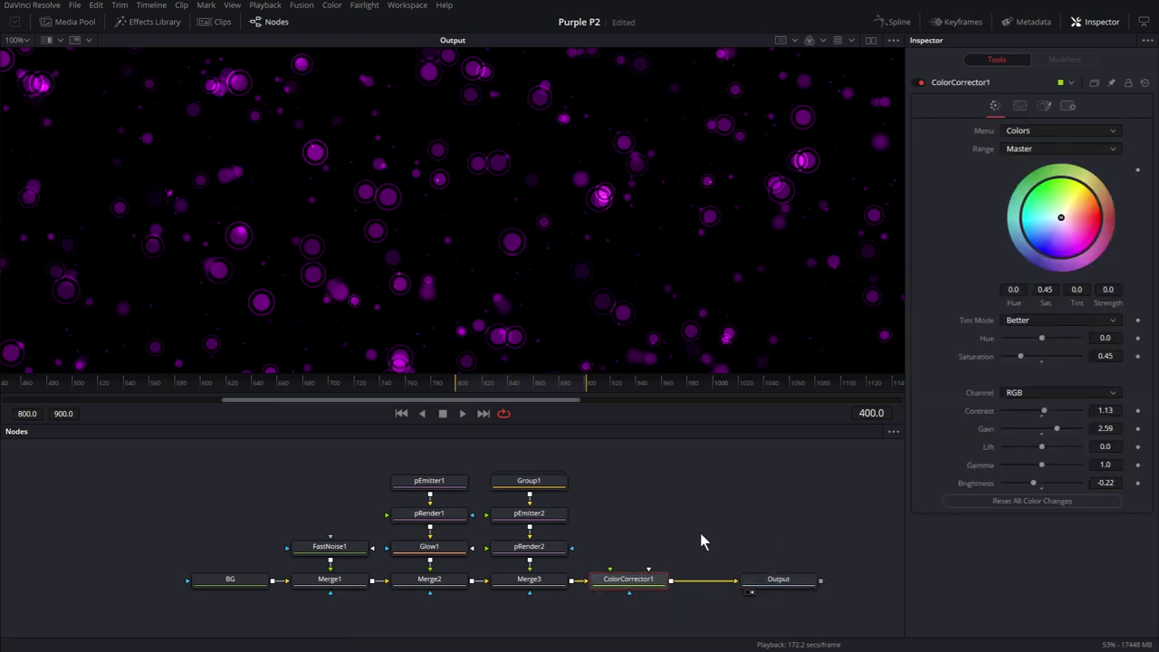
# Add a Blur node after ColorCorrector1, stacking Blur1 and Output above it.
pyautogui.hotkey('shift', 'space')
pyautogui.write('blur')
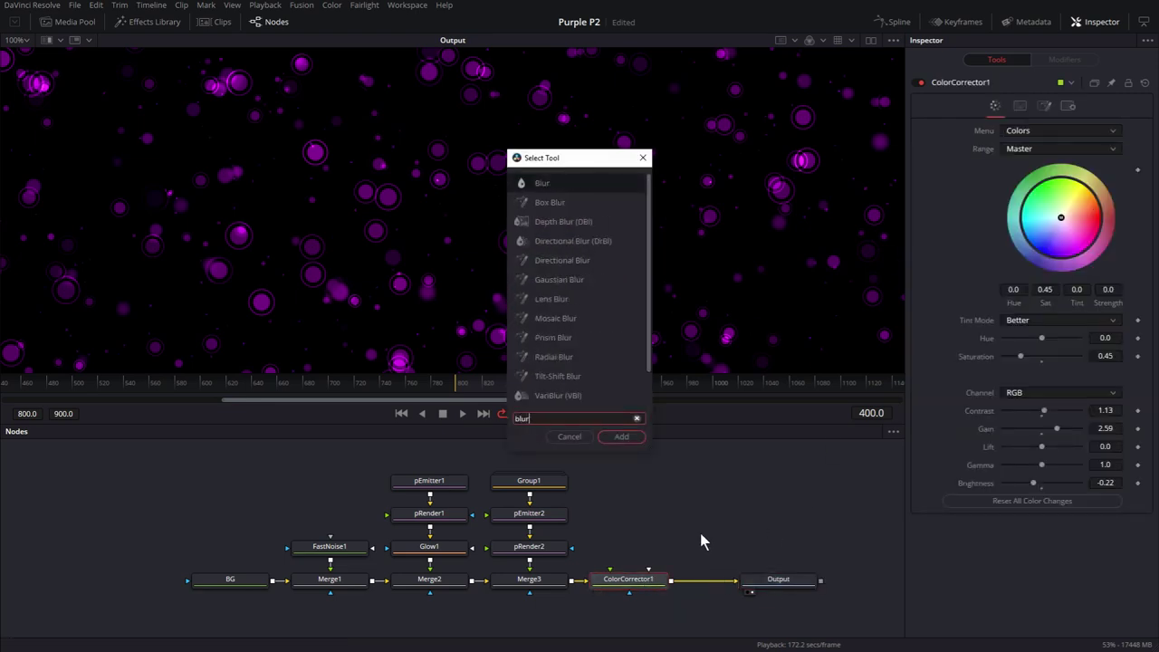
pyautogui.press('Return')
pyautogui.moveTo(724, 578); pyautogui.dragTo(641, 550)
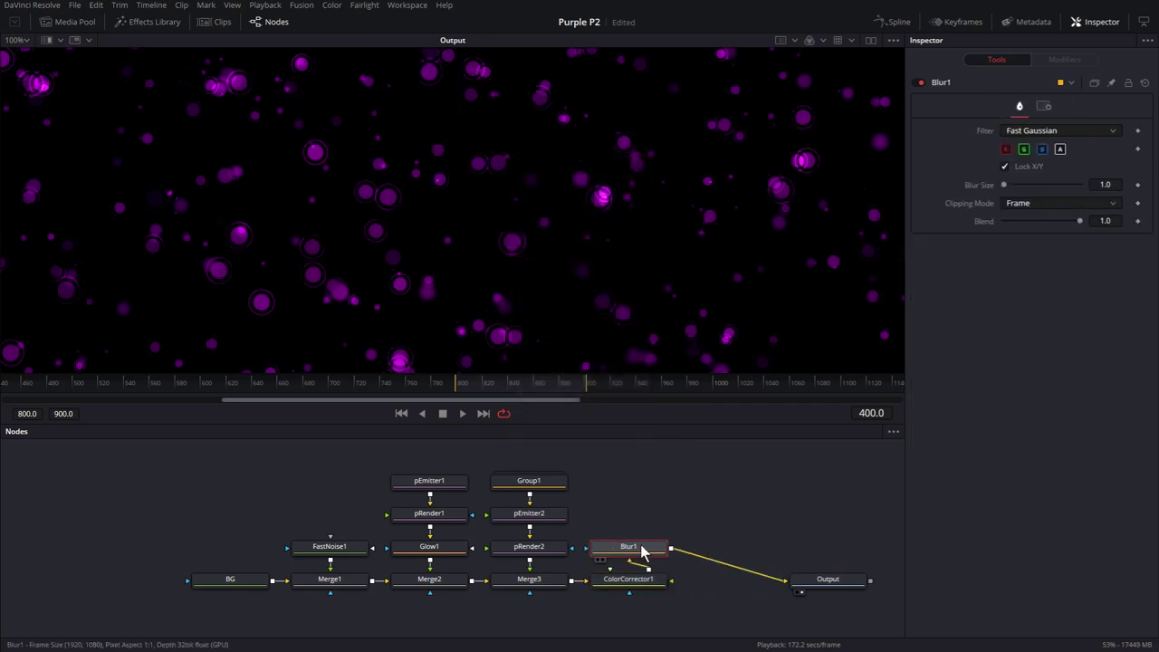
pyautogui.moveTo(862, 585); pyautogui.dragTo(663, 475)
pyautogui.click(641, 567)
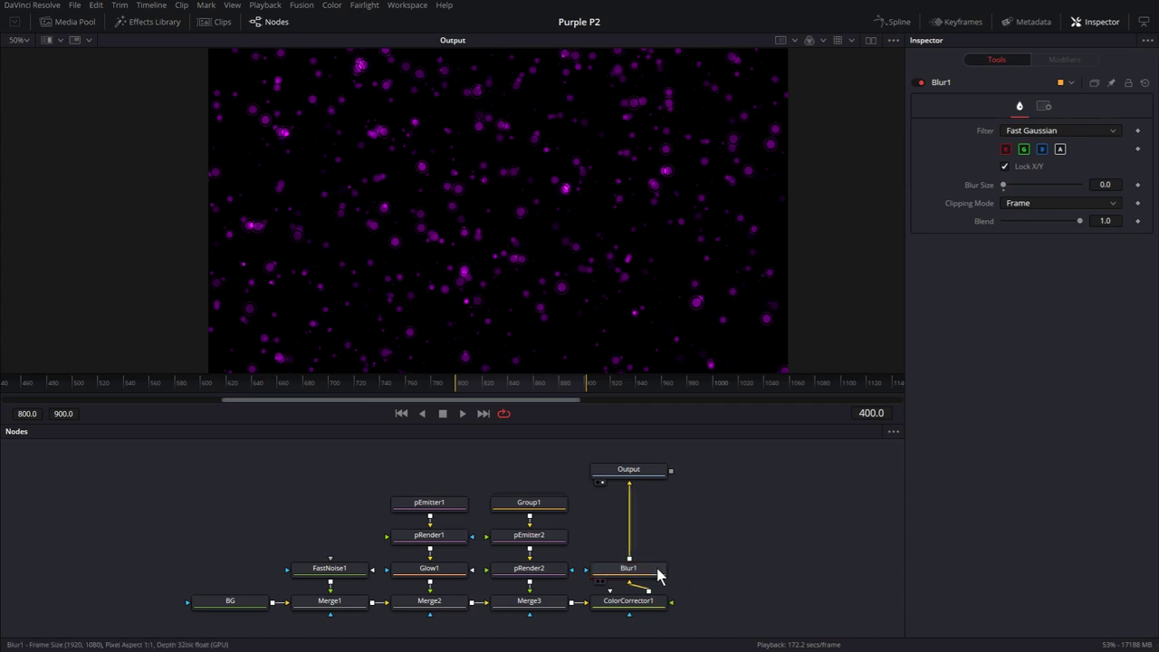
# Add a Rectangle node and connect it to Blur1 as its mask.
pyautogui.hotkey('shift', 'space')
pyautogui.write('rectangle')
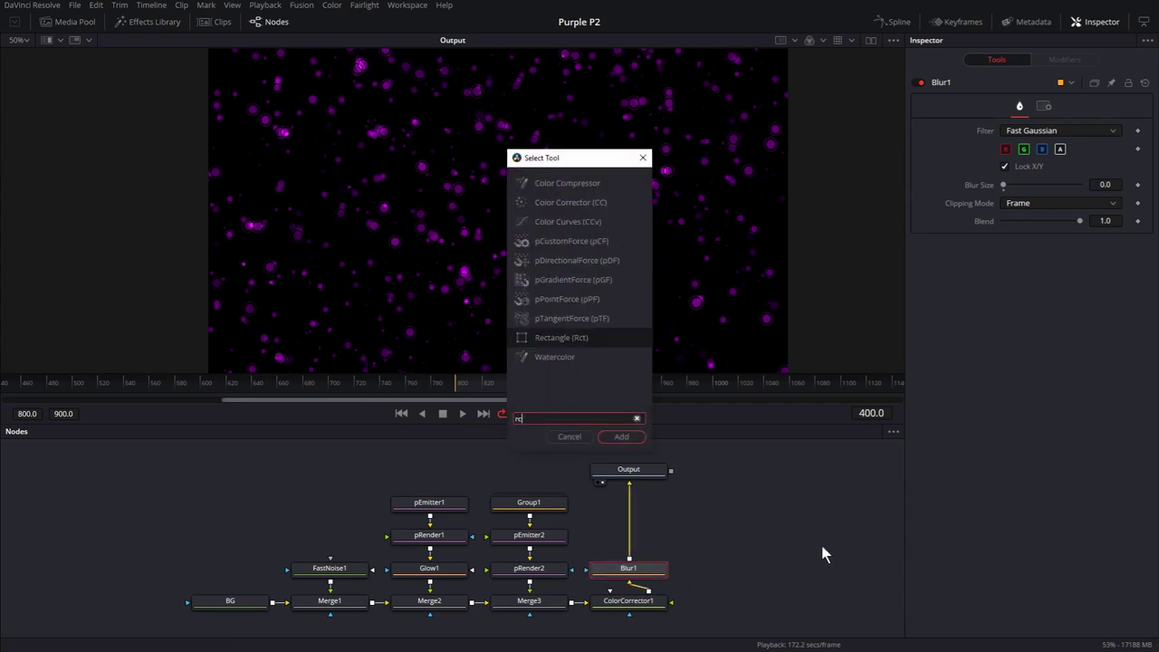
pyautogui.press('Return')
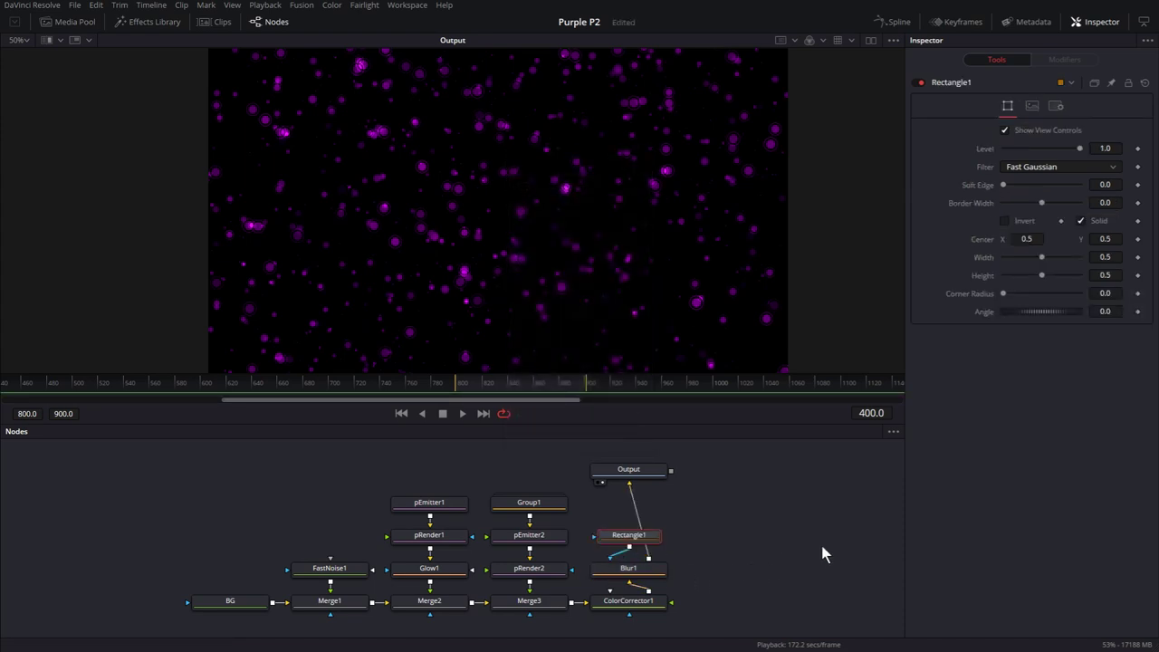
pyautogui.moveTo(631, 544); pyautogui.dragTo(725, 568)
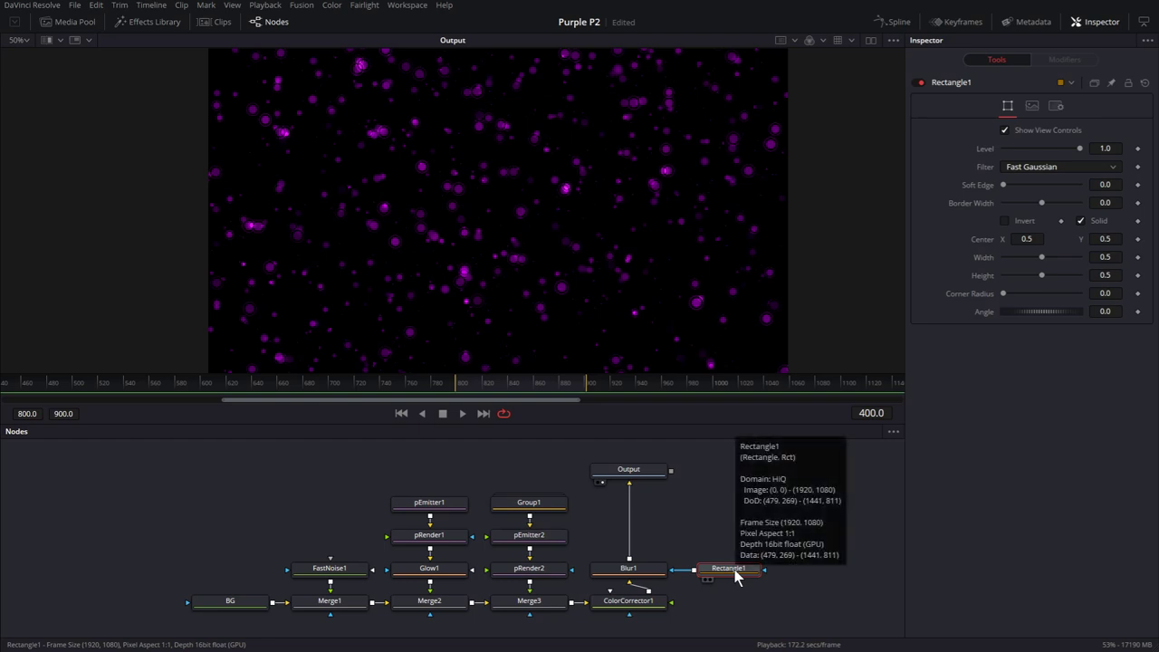
# Size the rectangle to width 0.8625, height 0.80, corner radius 0.339, soft edge 0.17.
pyautogui.click(894, 41)
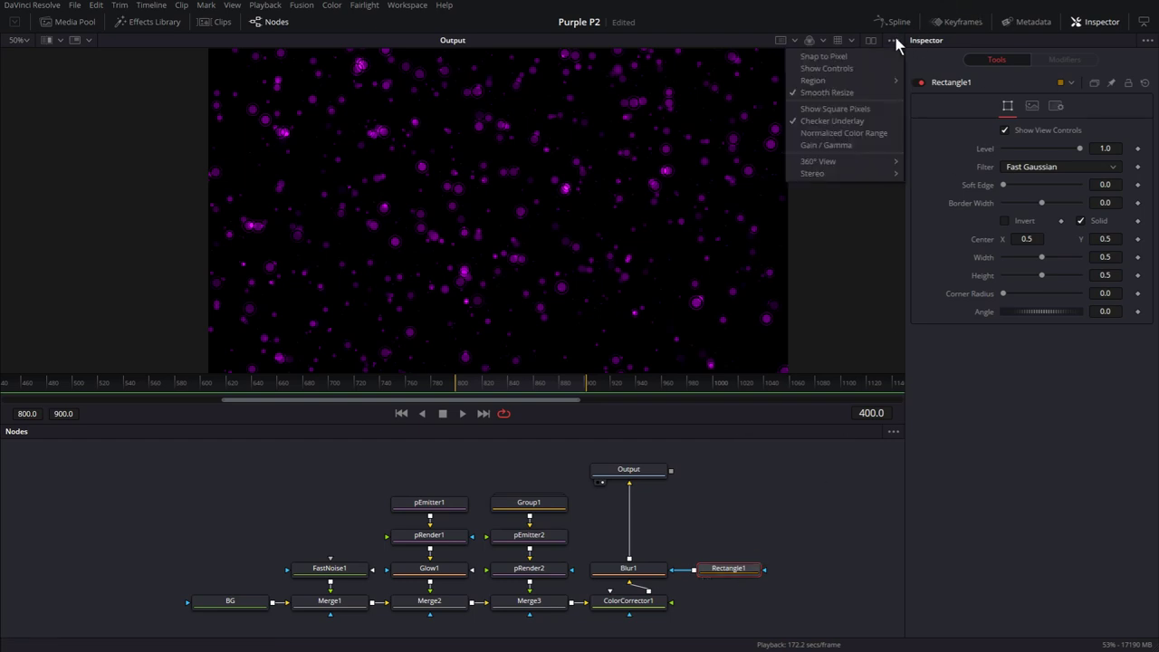
pyautogui.click(865, 67)
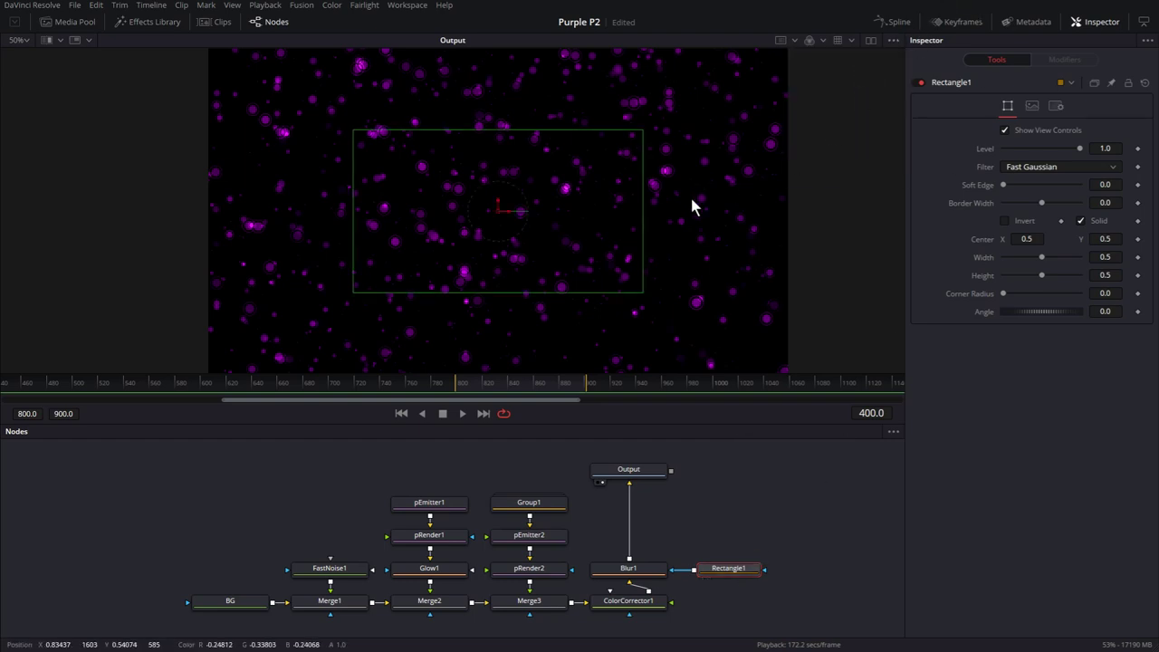
pyautogui.moveTo(643, 222); pyautogui.dragTo(748, 233)
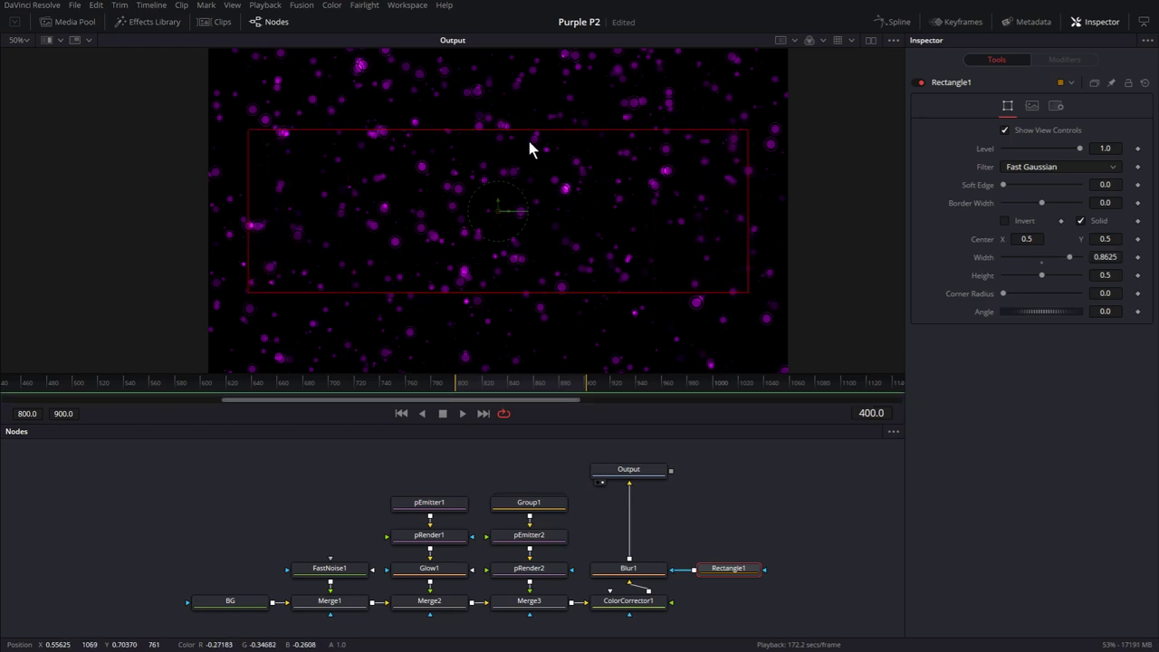
pyautogui.moveTo(528, 130); pyautogui.dragTo(525, 78)
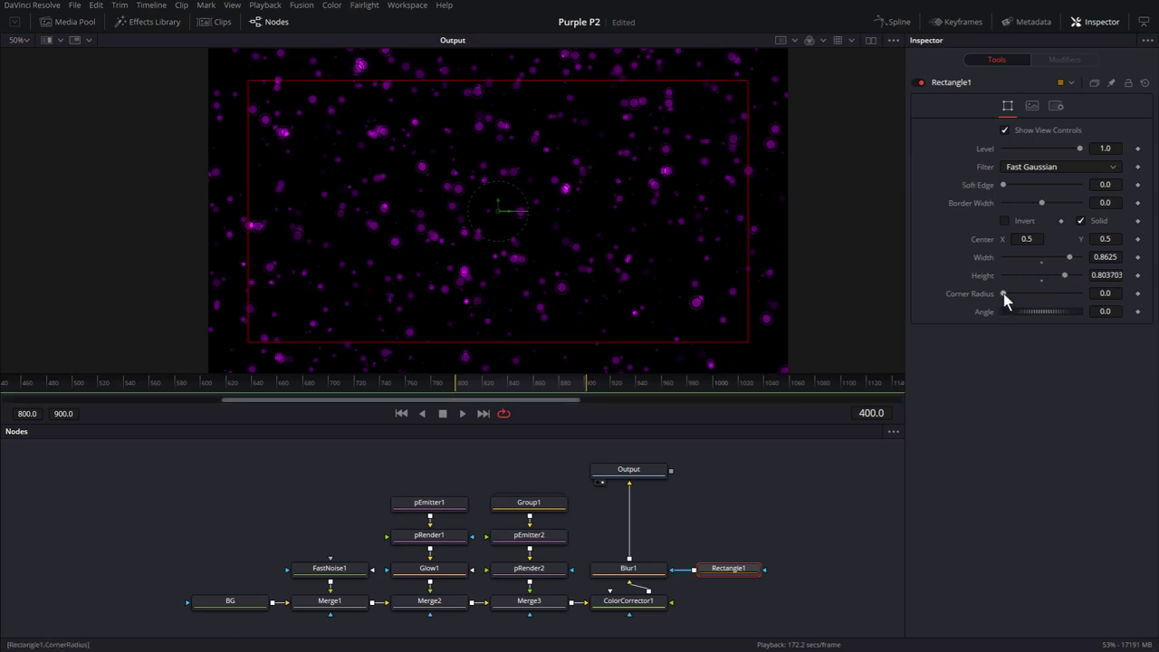
pyautogui.moveTo(1004, 295); pyautogui.dragTo(1029, 298)
pyautogui.moveTo(1003, 185); pyautogui.dragTo(1071, 186)
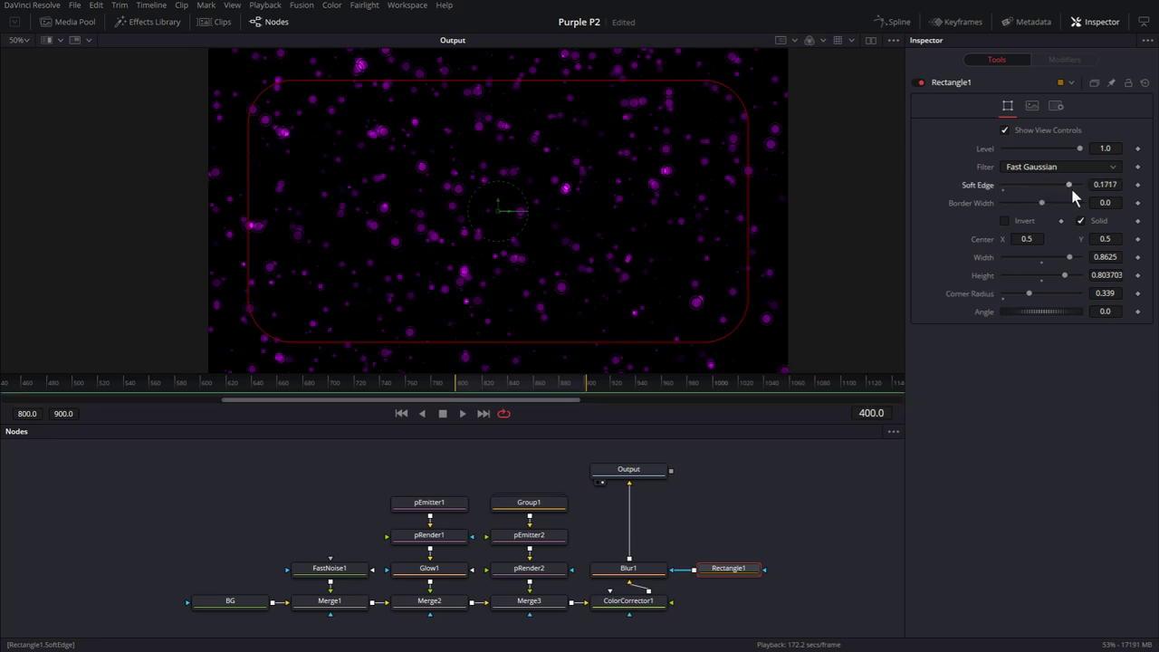
pyautogui.click(638, 574)
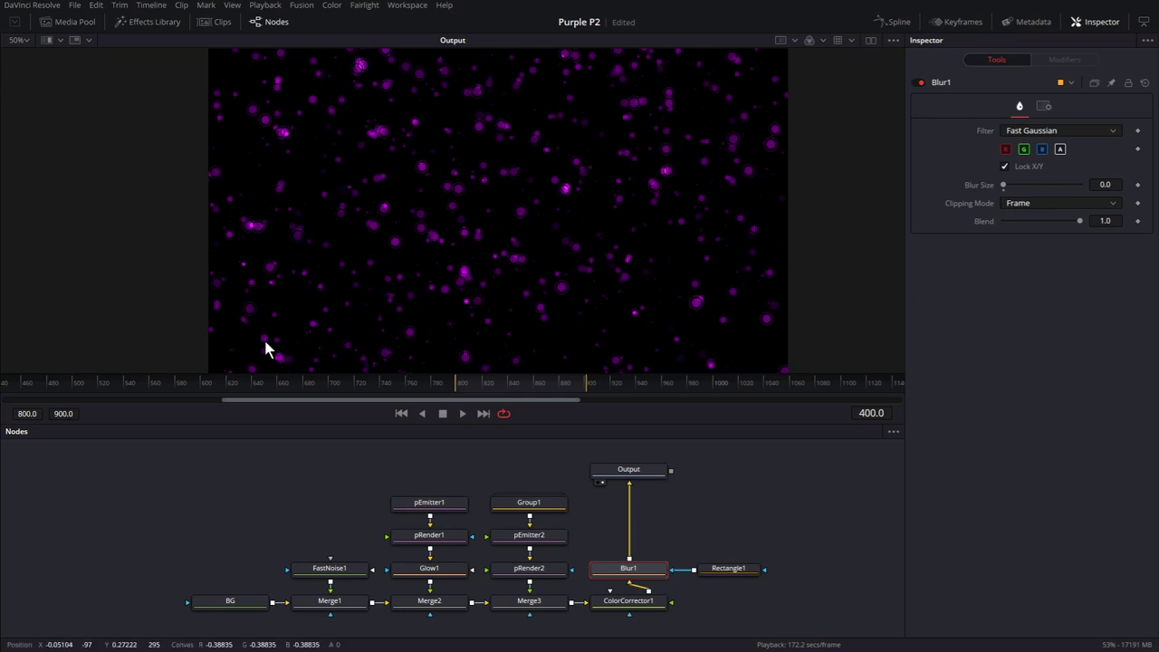
# Invert Rectangle1's mask and set Blur1 to size 8.7 with blend 0.63.
pyautogui.click(731, 569)
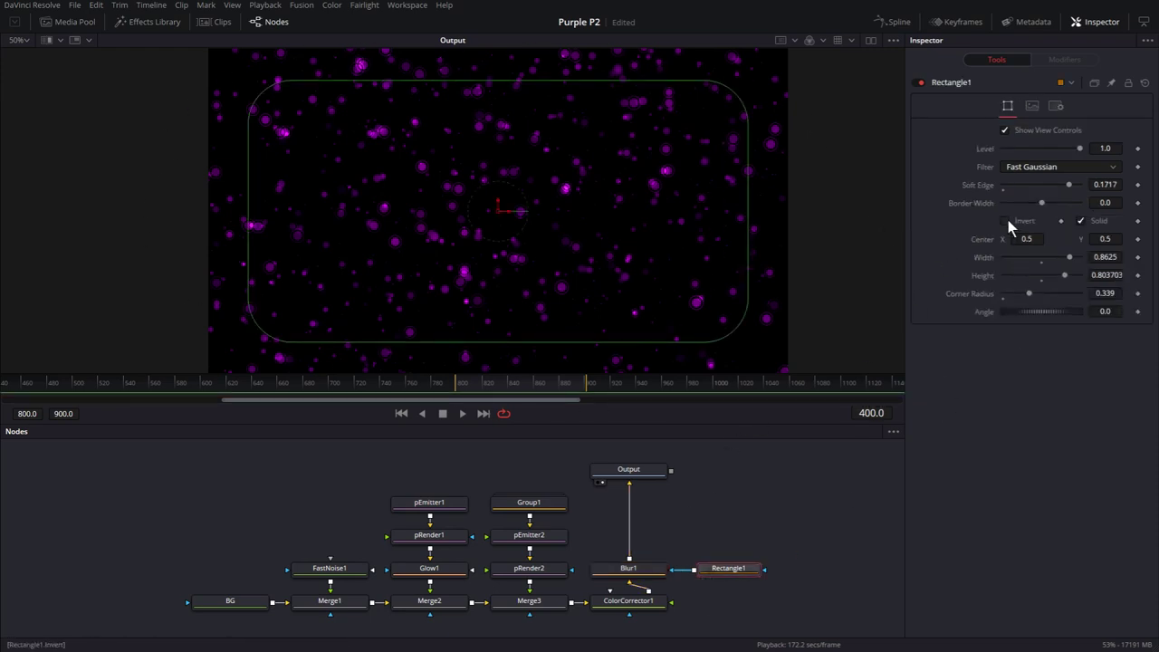
pyautogui.click(1005, 221)
pyautogui.click(634, 570)
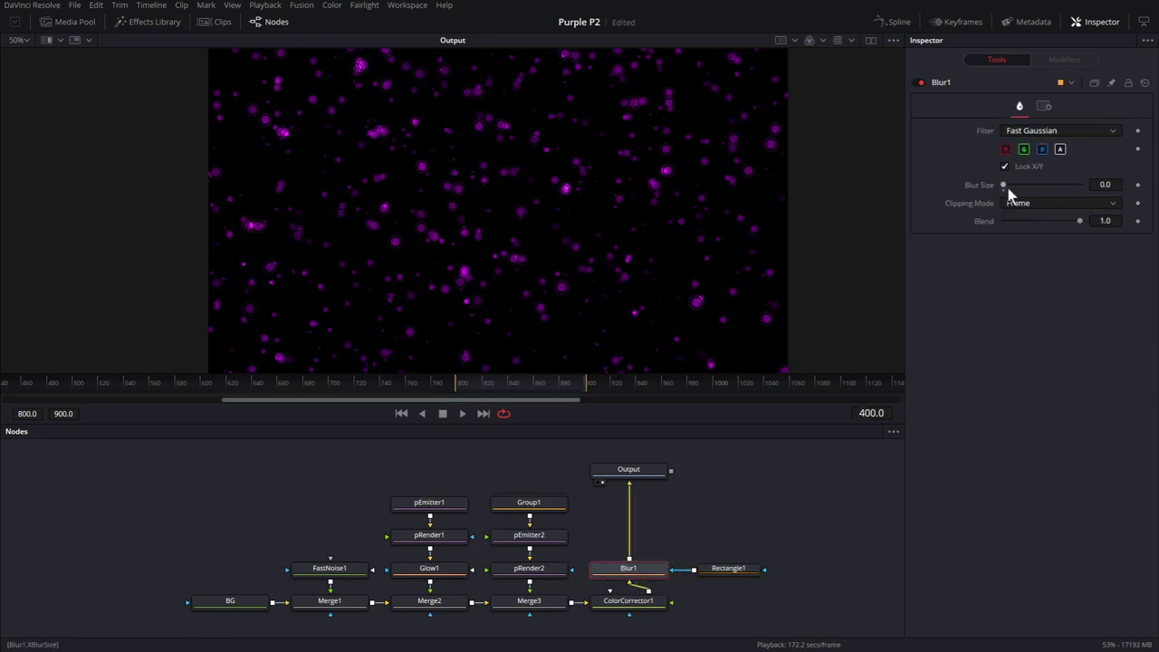
pyautogui.moveTo(1004, 183); pyautogui.dragTo(1010, 184)
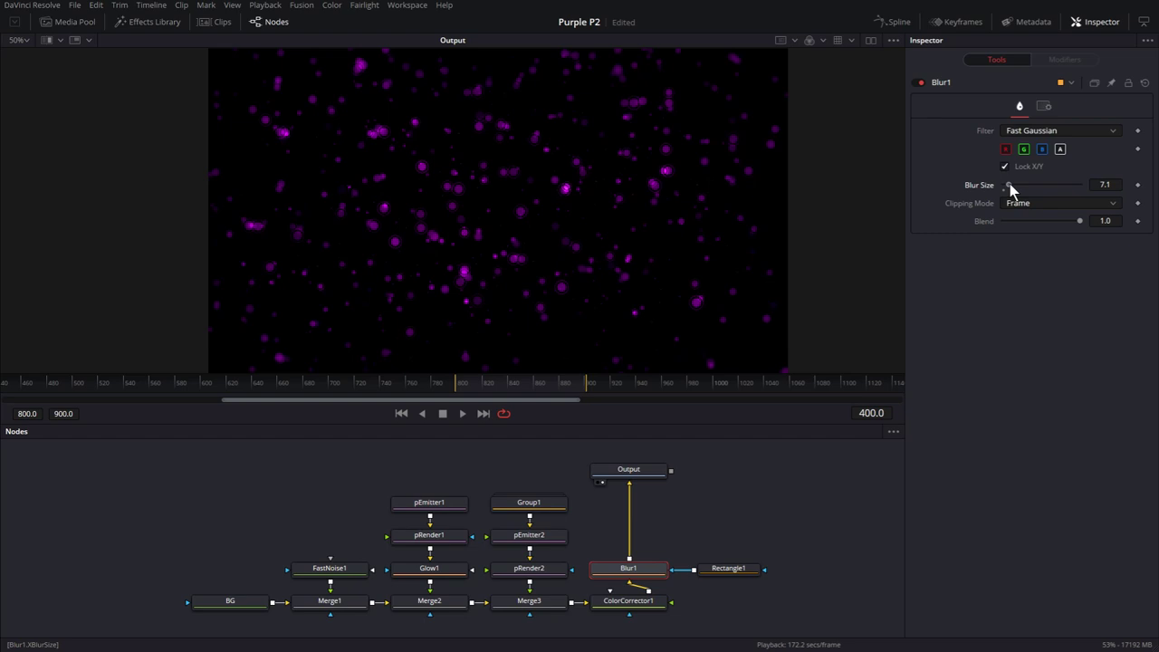
pyautogui.moveTo(1008, 185); pyautogui.dragTo(1010, 186)
pyautogui.moveTo(1081, 221); pyautogui.dragTo(1051, 224)
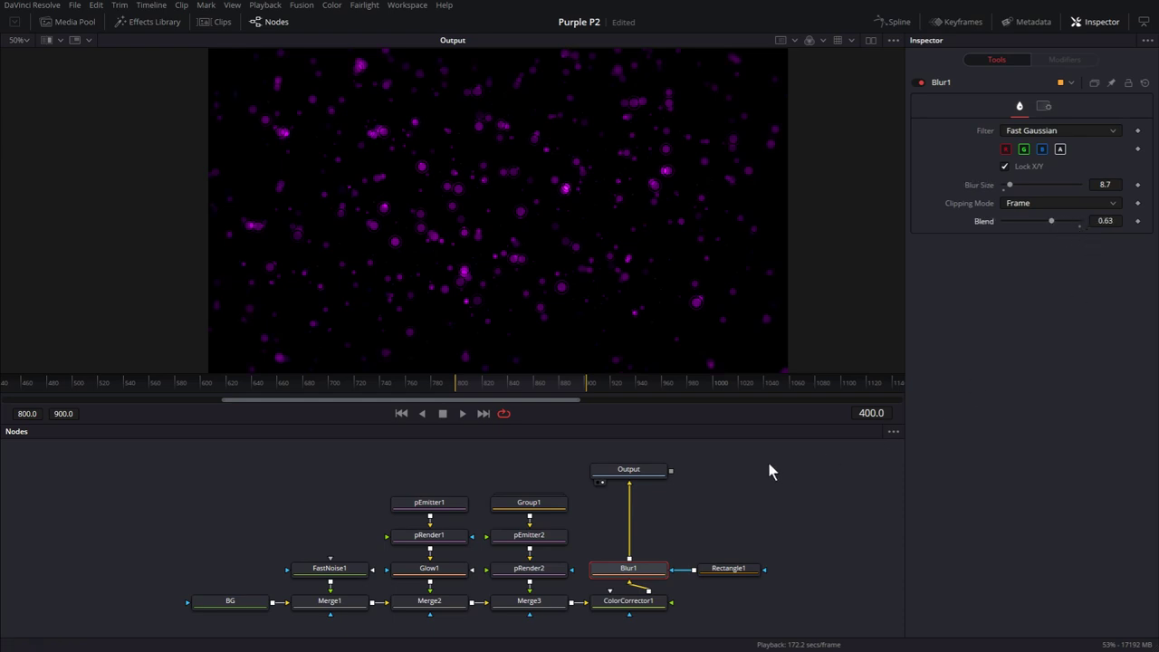
# Add a Film Grain node after Blur1.
pyautogui.hotkey('shift', 'space')
pyautogui.write('rct')
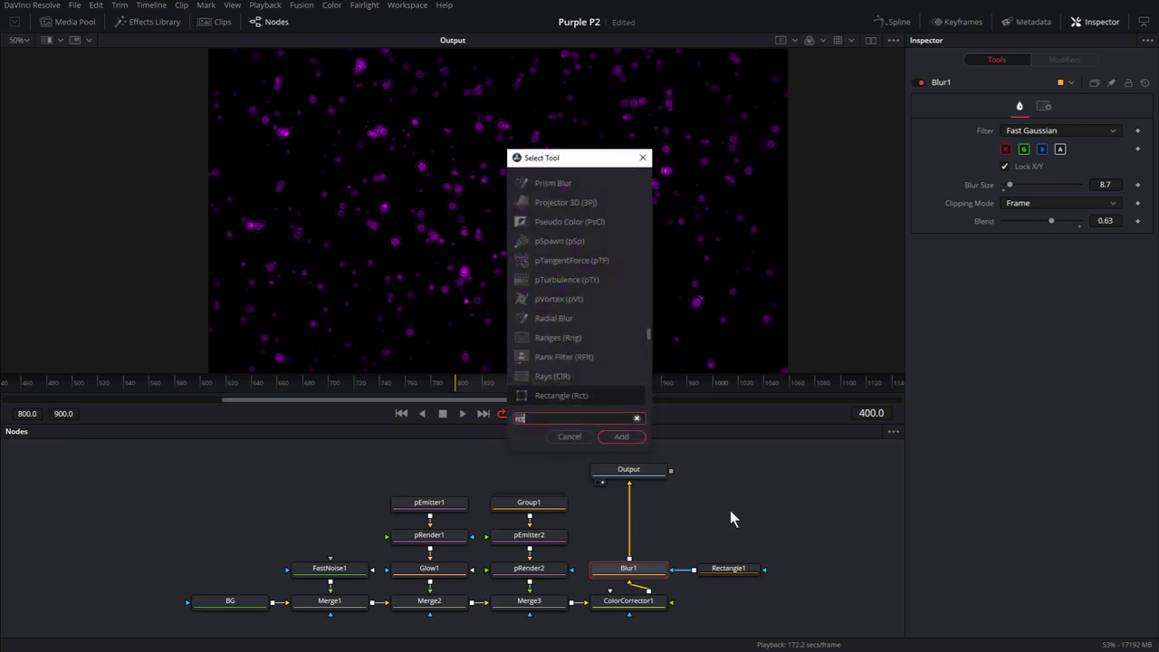
pyautogui.press('BackSpace')
pyautogui.press('BackSpace')
pyautogui.press('BackSpace')
pyautogui.write('fil')
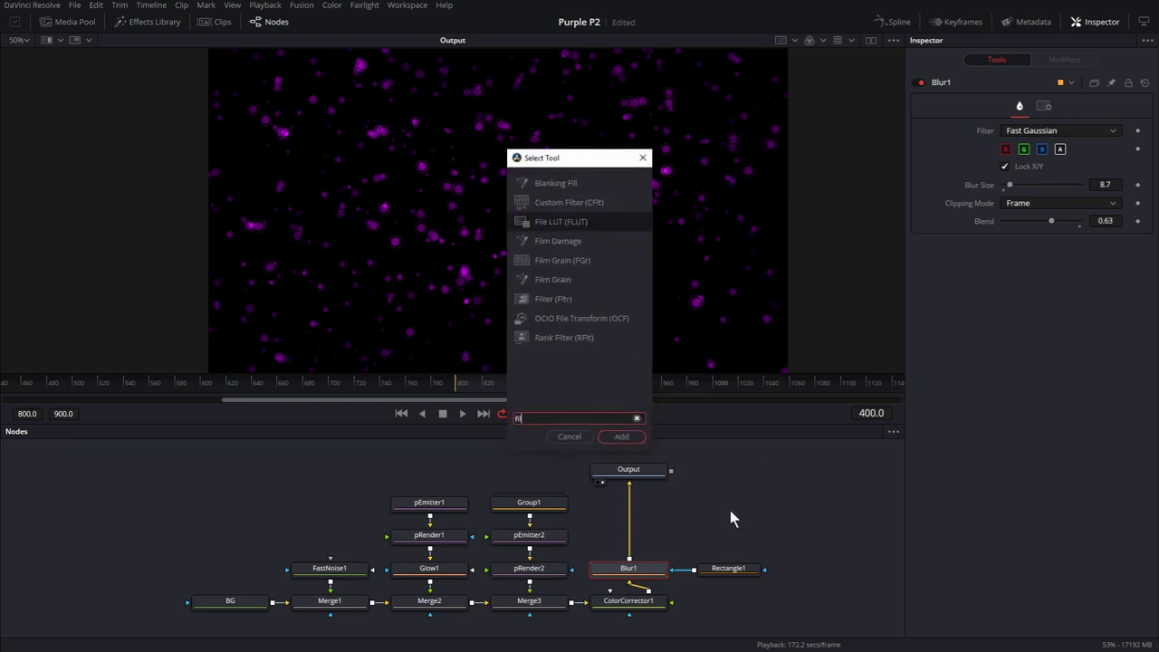
pyautogui.click(575, 272)
pyautogui.click(621, 437)
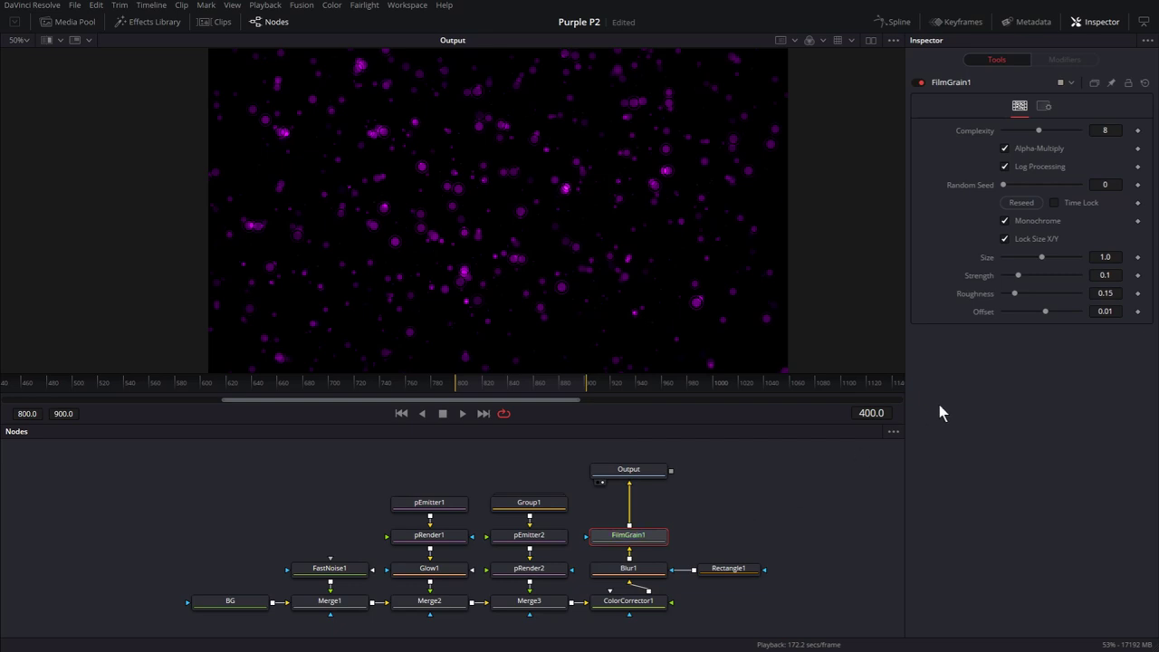
# Set the film grain to size 0.19, strength 0.05 and roughness 0.06.
pyautogui.click(1105, 255)
pyautogui.write('0.1')
pyautogui.press('Tab')
pyautogui.write('0.1')
pyautogui.press('BackSpace')
pyautogui.write('05')
pyautogui.press('Tab')
pyautogui.write('0.06')
pyautogui.press('Tab')
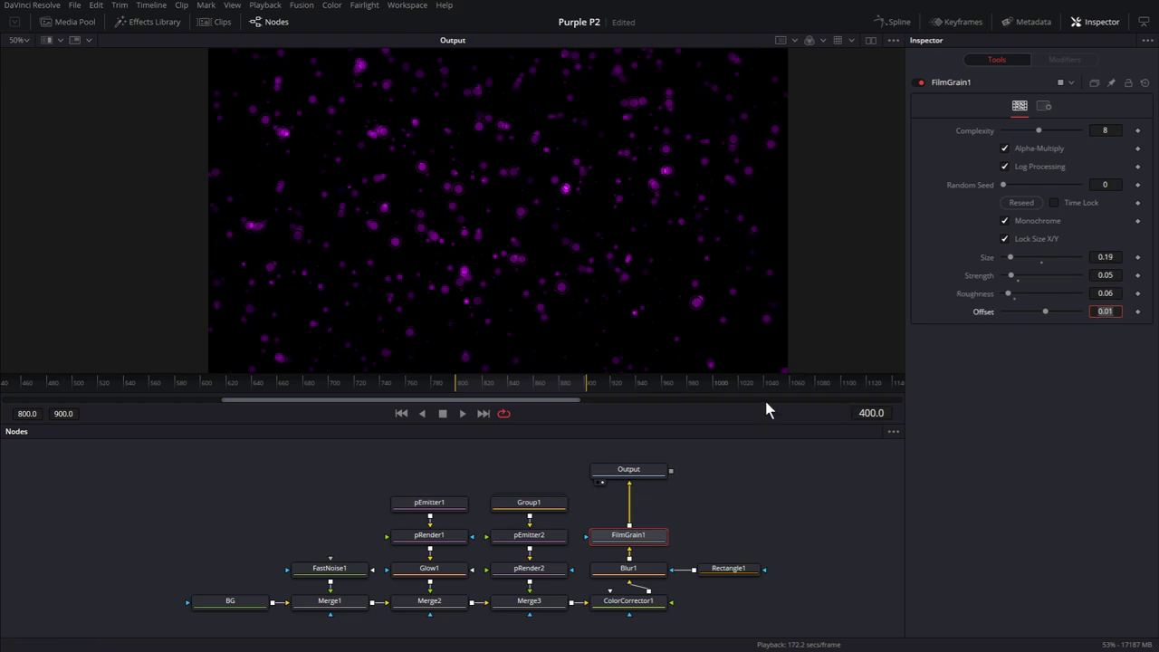
pyautogui.click(853, 41)
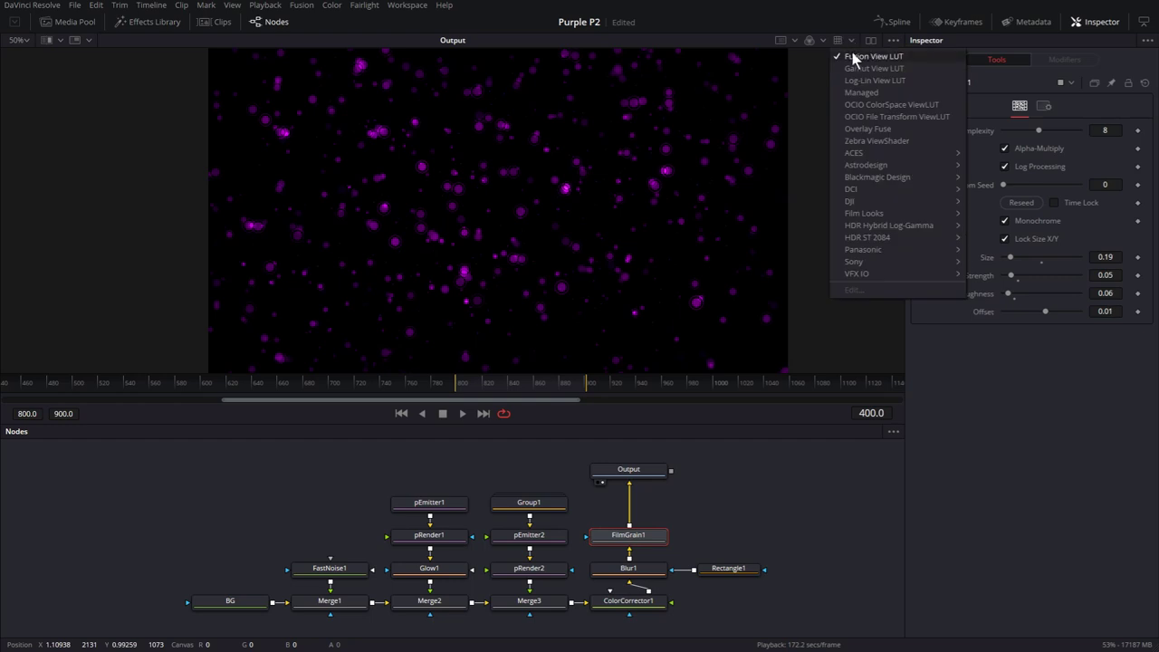
pyautogui.click(744, 481)
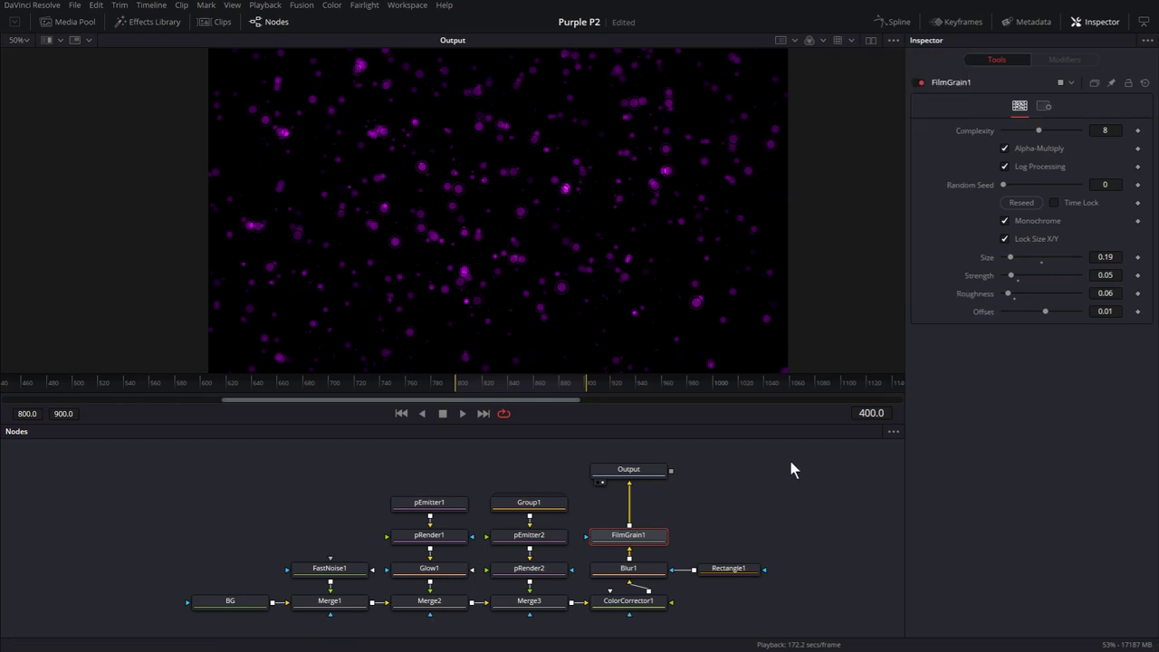